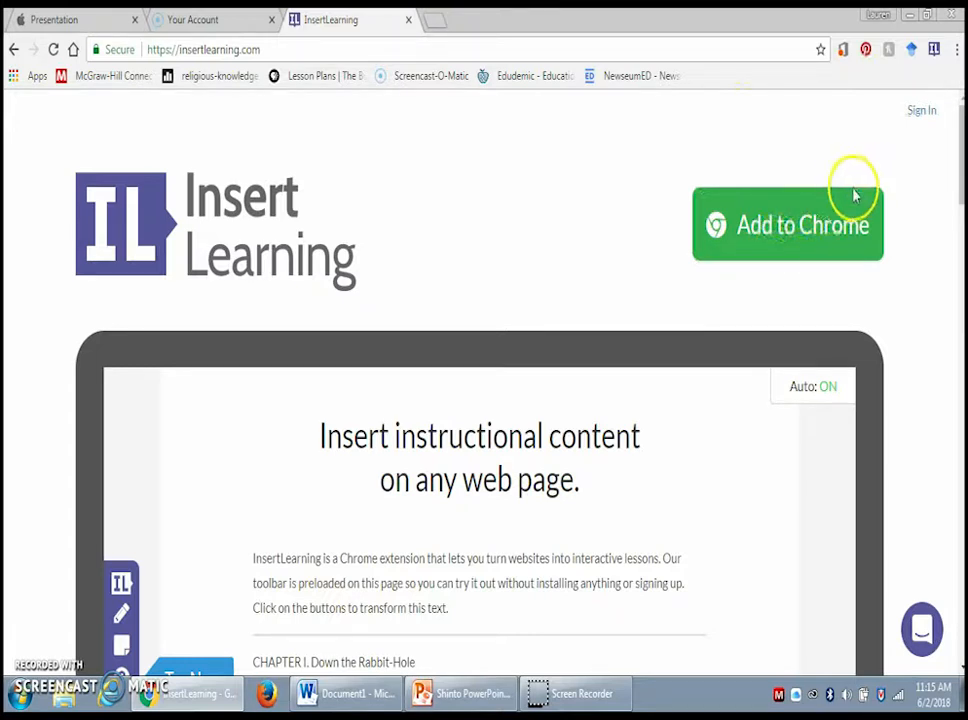
Step: Look over the InsertLearning home page, including its Google Integration section
{"action": "left_click", "coordinate": [934, 50]}
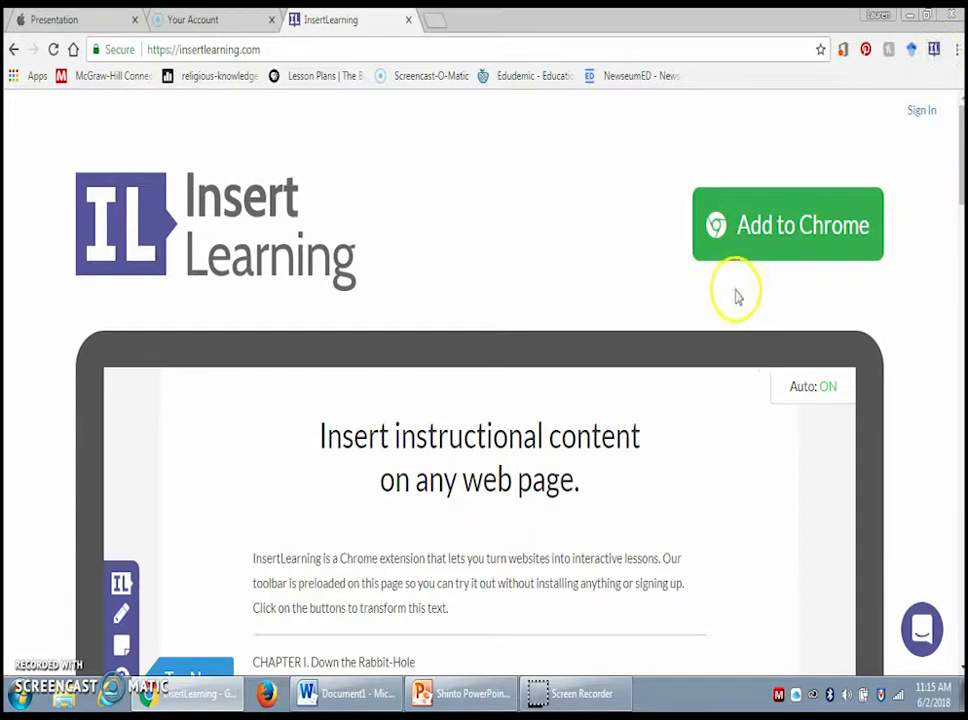
{"action": "left_click", "coordinate": [715, 228]}
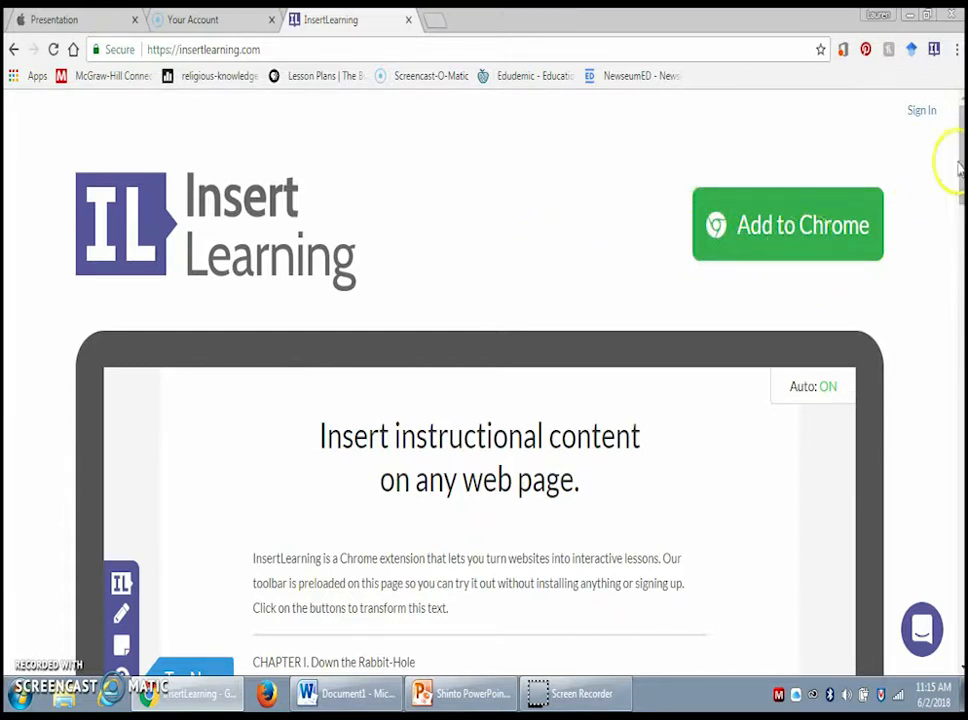
{"action": "left_click_drag", "start_coordinate": [958, 155], "coordinate": [960, 313]}
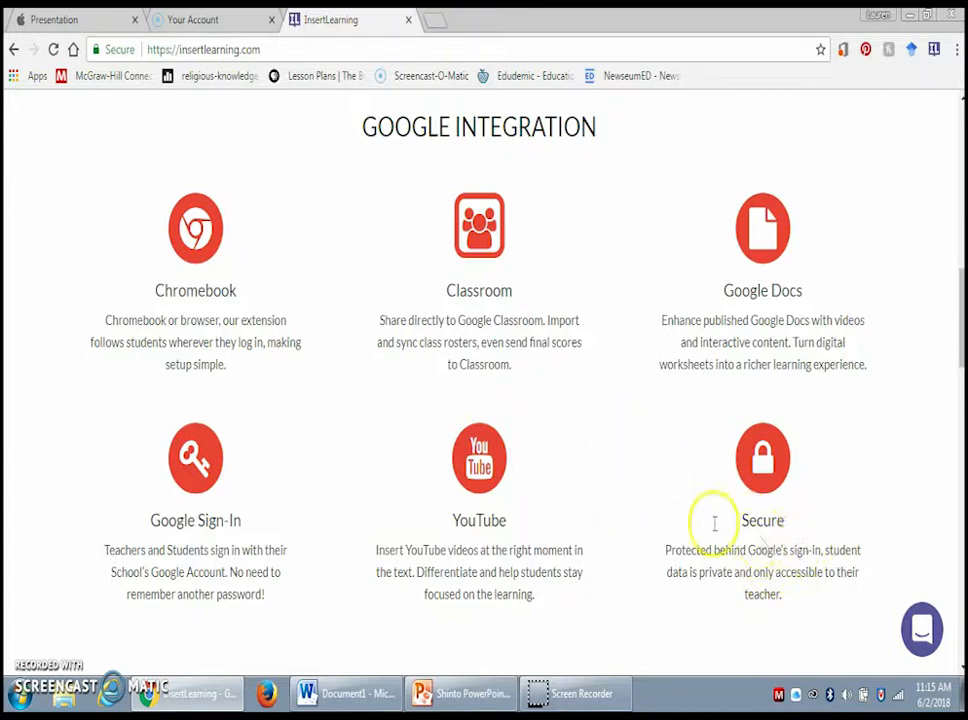
{"action": "right_click", "coordinate": [956, 262]}
{"action": "left_click", "coordinate": [588, 256]}
{"action": "left_click_drag", "start_coordinate": [956, 328], "coordinate": [954, 98]}
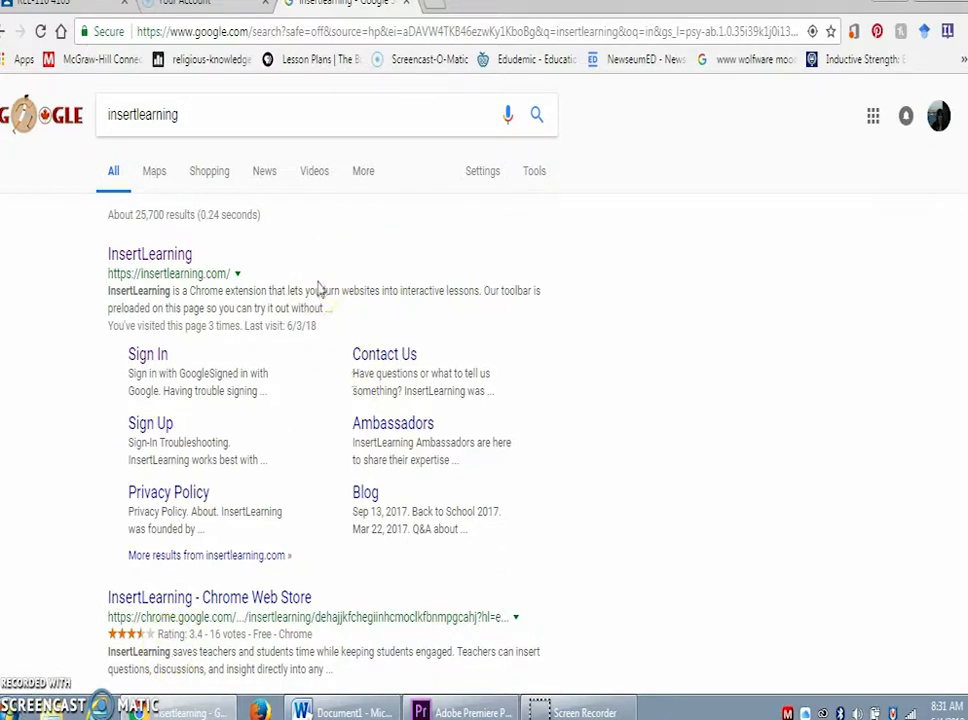
Step: Open the InsertLearning site from the search results and sign in, and view the REL-110 class in Google Classroom
{"action": "left_click", "coordinate": [178, 253]}
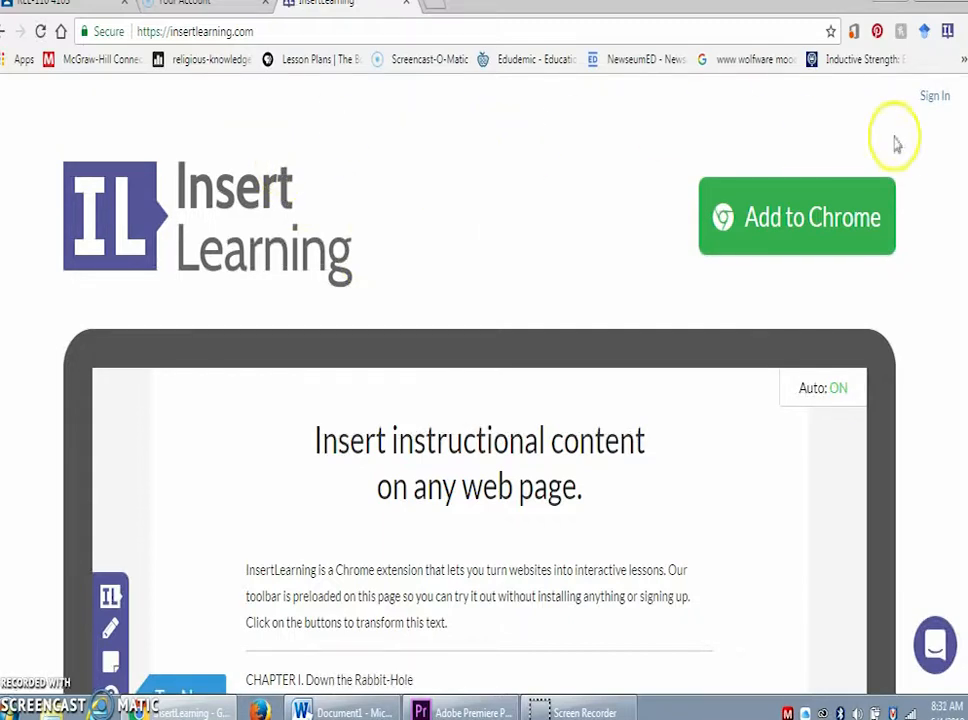
{"action": "left_click", "coordinate": [931, 96]}
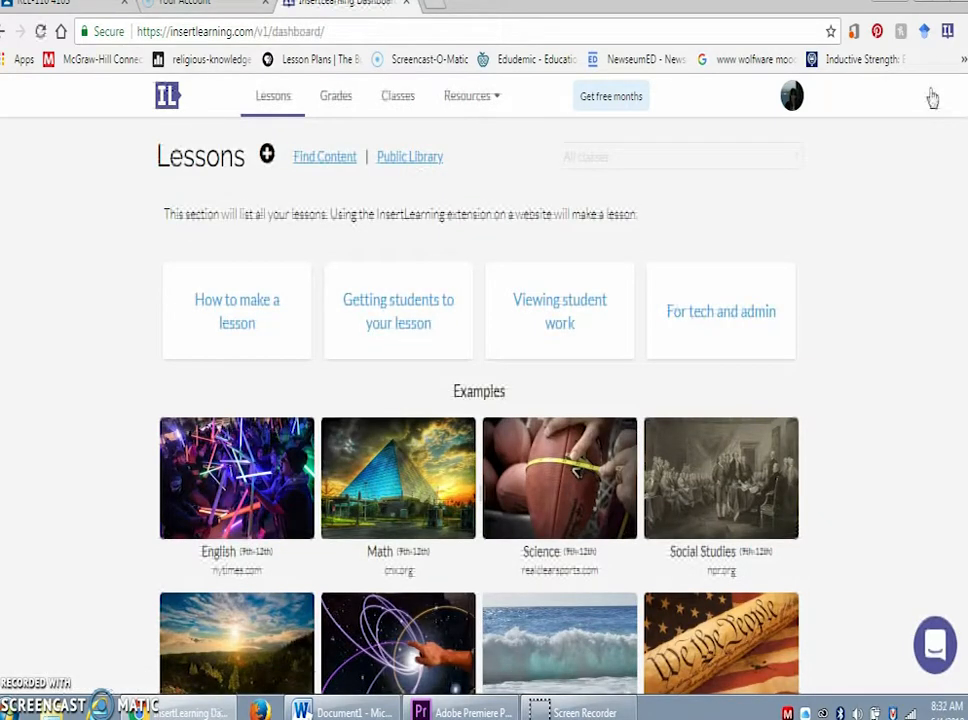
{"action": "left_click", "coordinate": [48, 5]}
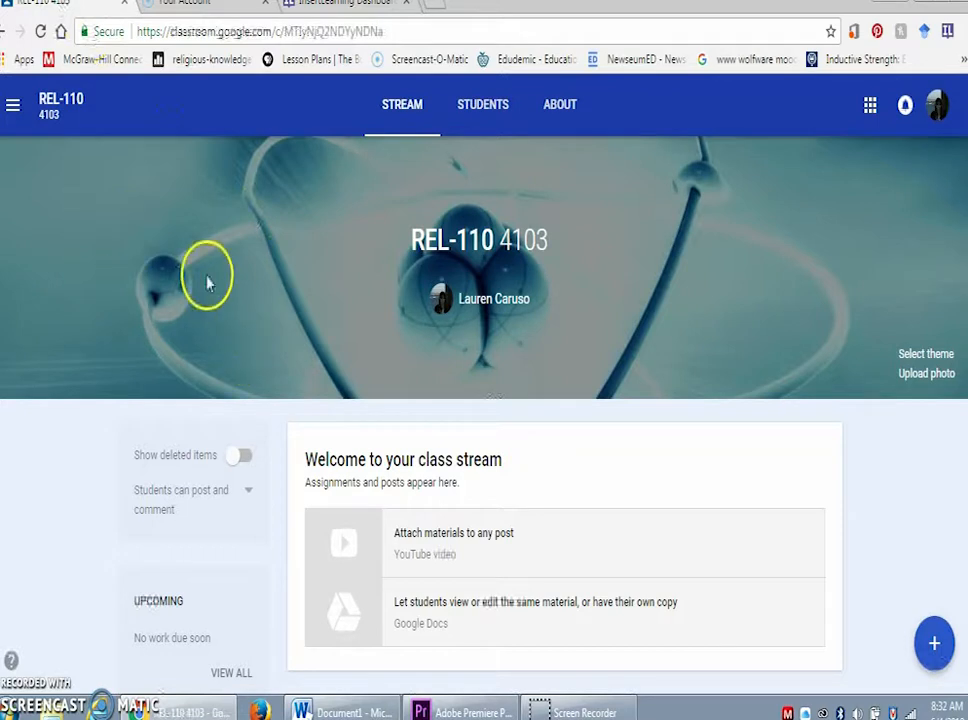
Step: Return to the InsertLearning dashboard and review its Grades, Classes and Lessons sections
{"action": "left_click", "coordinate": [325, 5]}
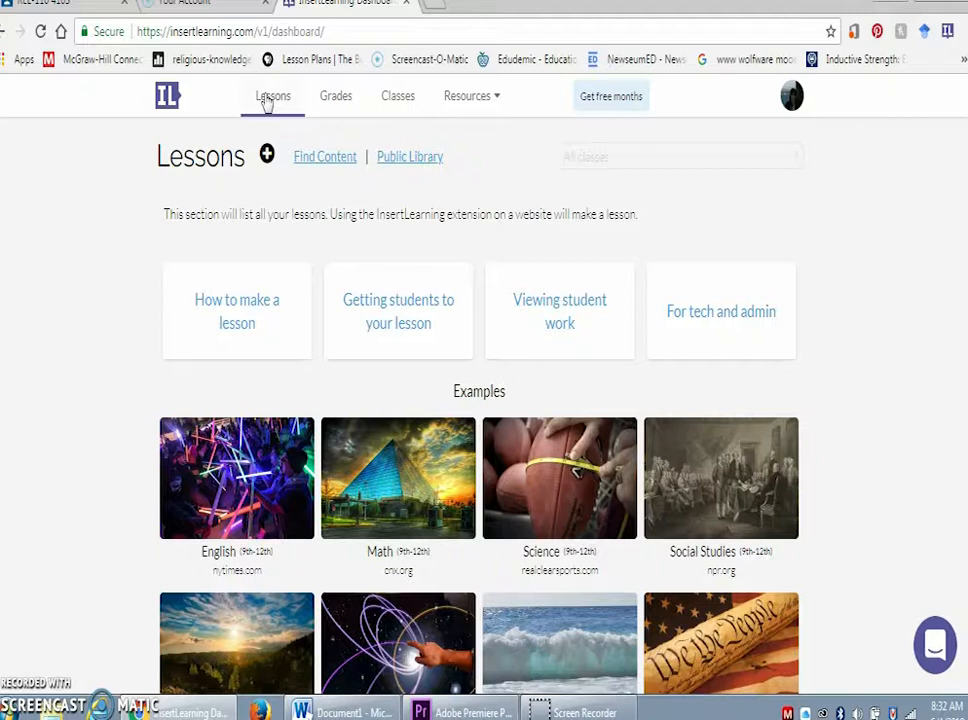
{"action": "left_click", "coordinate": [327, 99]}
{"action": "left_click", "coordinate": [391, 101]}
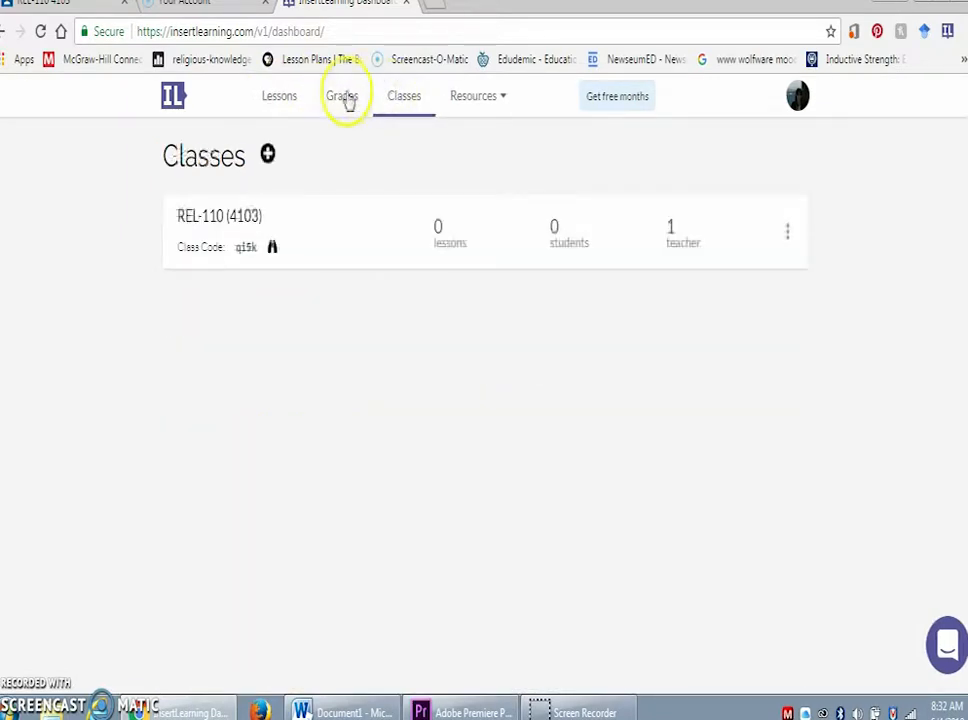
{"action": "left_click", "coordinate": [345, 100]}
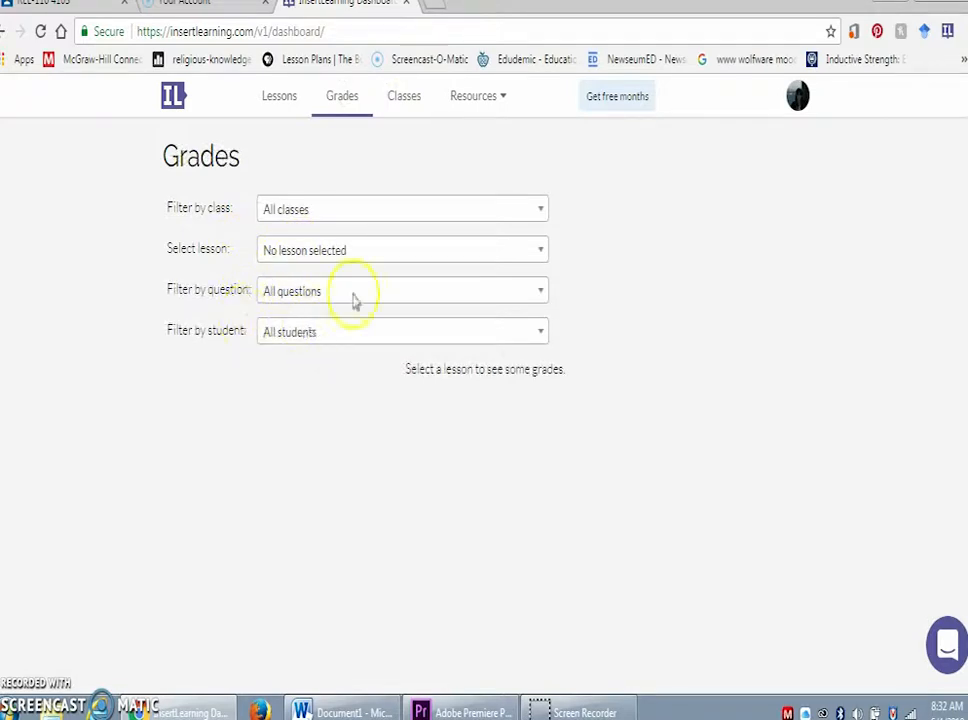
{"action": "left_click", "coordinate": [405, 108]}
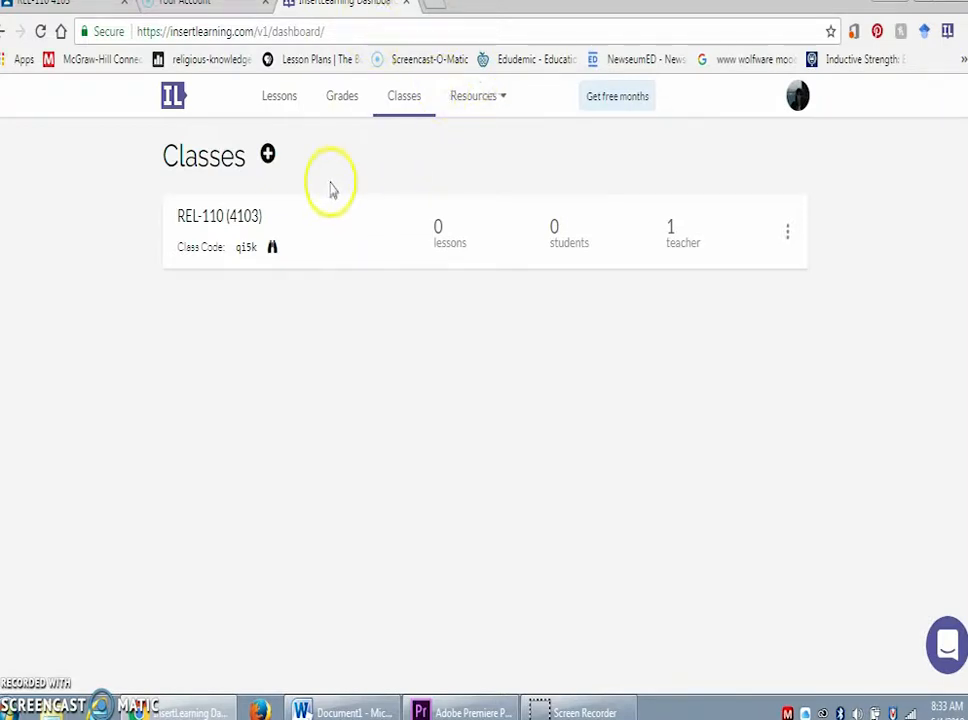
{"action": "left_click", "coordinate": [272, 104]}
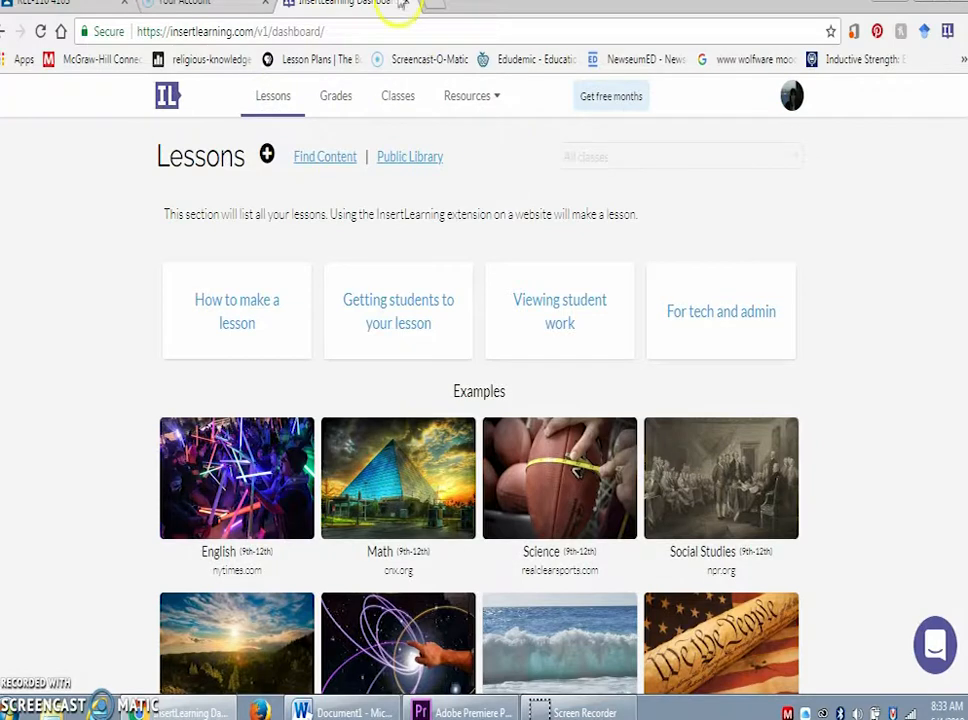
Step: Close the Your Account page and open the bookmarked Pluralism Project religions page in a new tab
{"action": "left_click", "coordinate": [267, 4]}
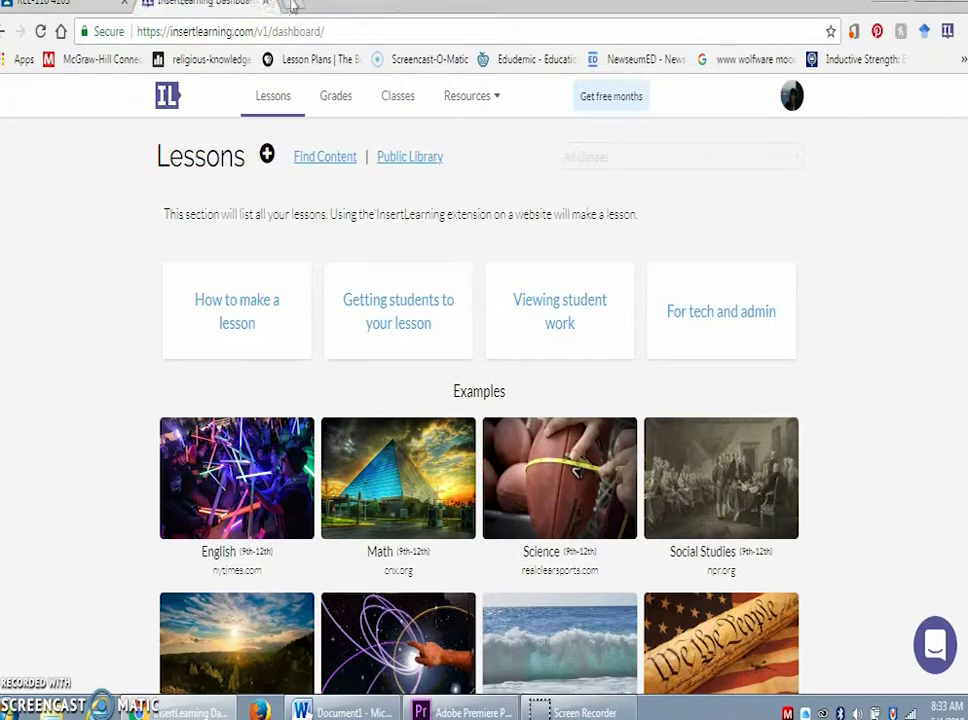
{"action": "left_click", "coordinate": [293, 6]}
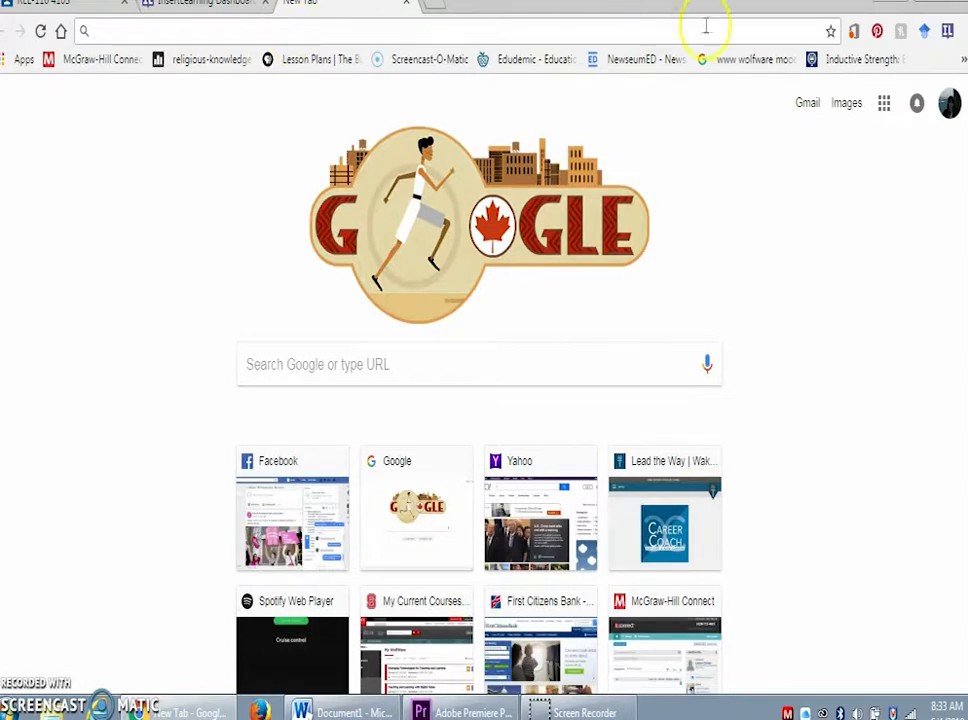
{"action": "left_click", "coordinate": [962, 60]}
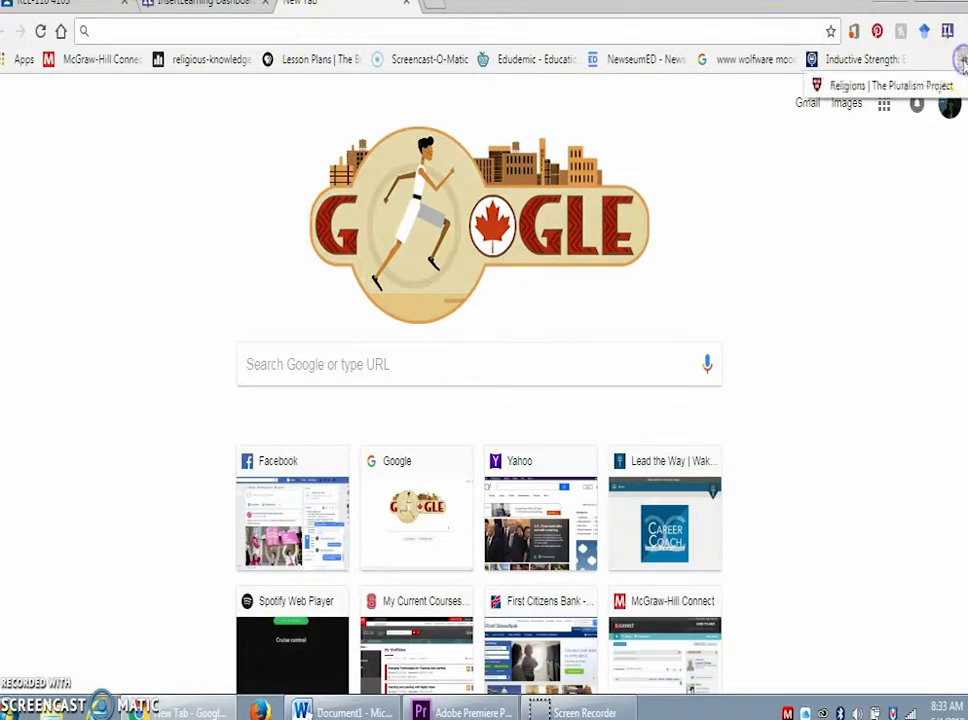
{"action": "left_click", "coordinate": [914, 88]}
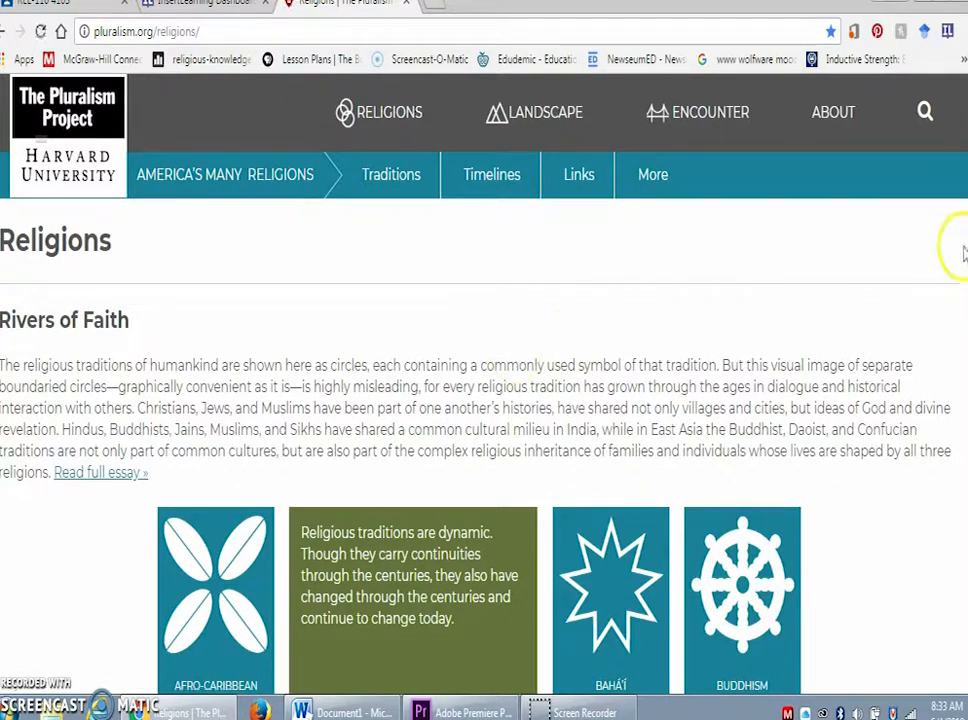
Step: Go to the Shintō religion page and open the essay The Way of the Kami from The Shintō Tradition
{"action": "scroll", "coordinate": [960, 210], "scroll_direction": "down", "scroll_amount": 4}
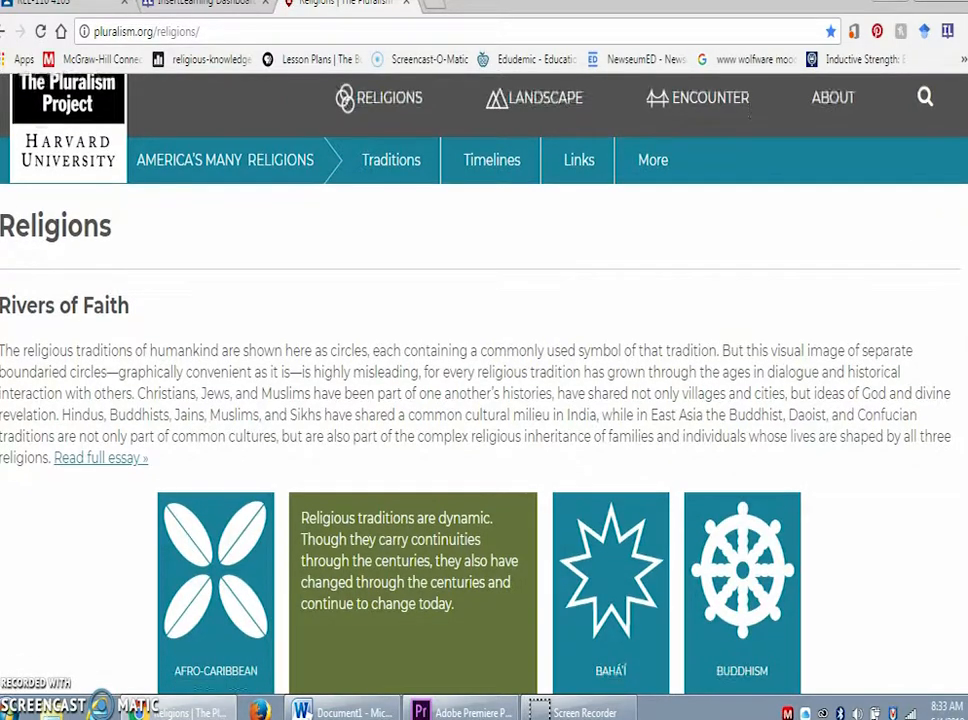
{"action": "scroll", "coordinate": [964, 320], "scroll_direction": "down", "scroll_amount": 5}
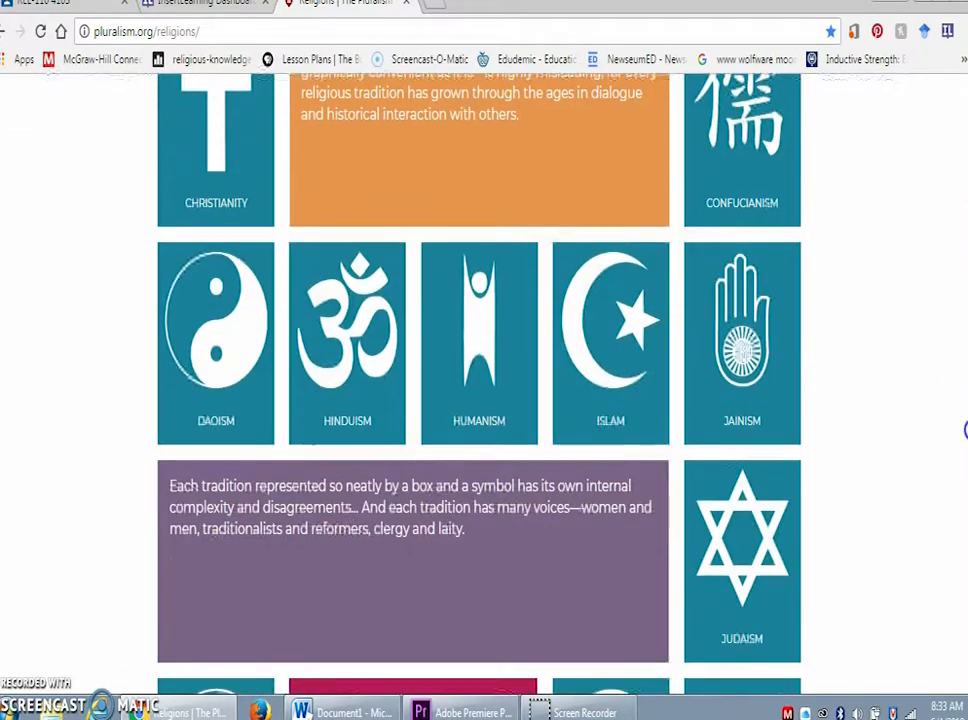
{"action": "scroll", "coordinate": [965, 462], "scroll_direction": "down", "scroll_amount": 2}
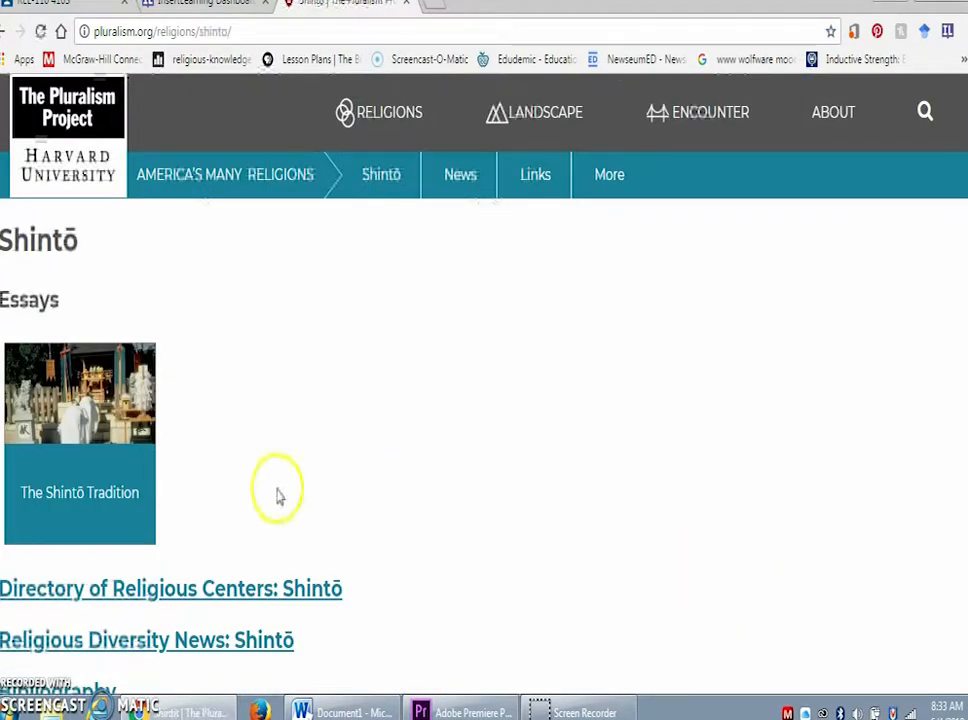
{"action": "left_click", "coordinate": [80, 486]}
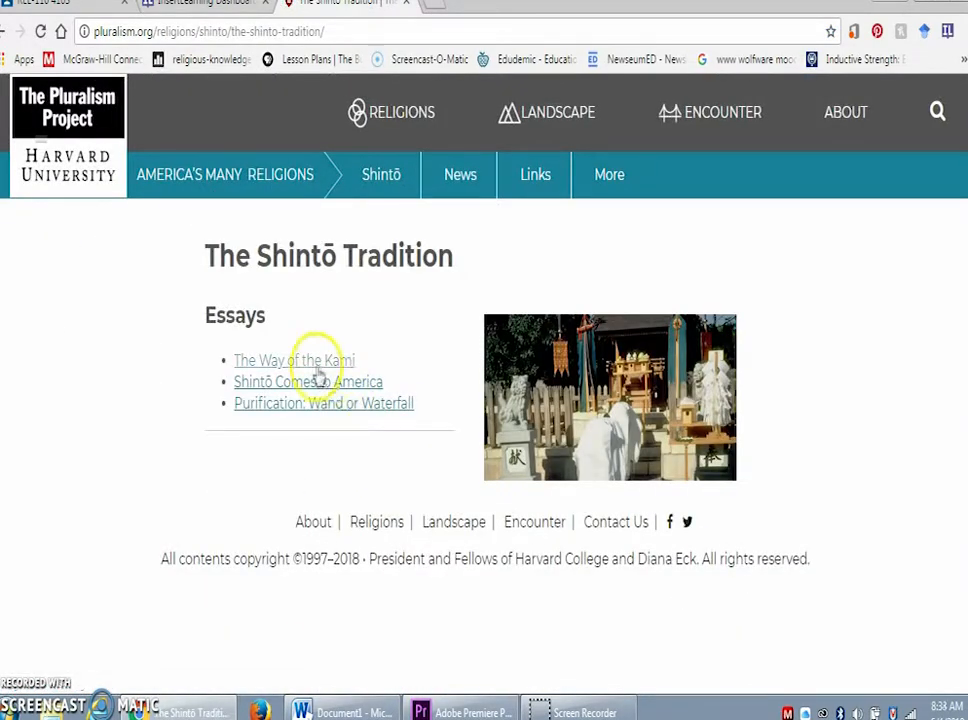
{"action": "left_click", "coordinate": [278, 362]}
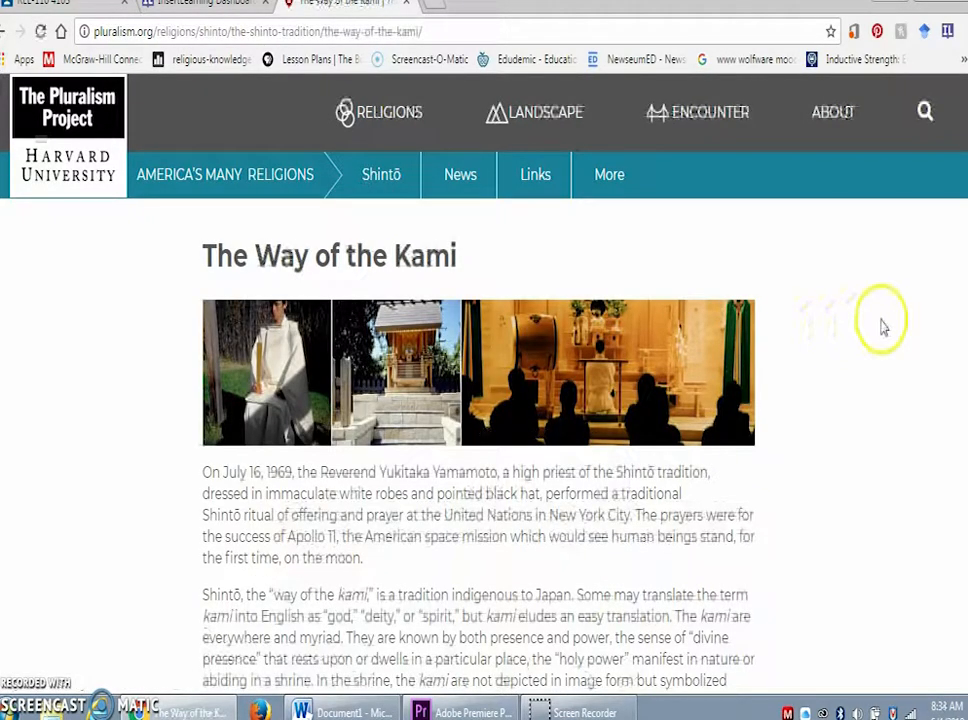
Step: Skim the full text of The Way of the Kami essay and return to its beginning
{"action": "scroll", "coordinate": [960, 135], "scroll_direction": "down", "scroll_amount": 1}
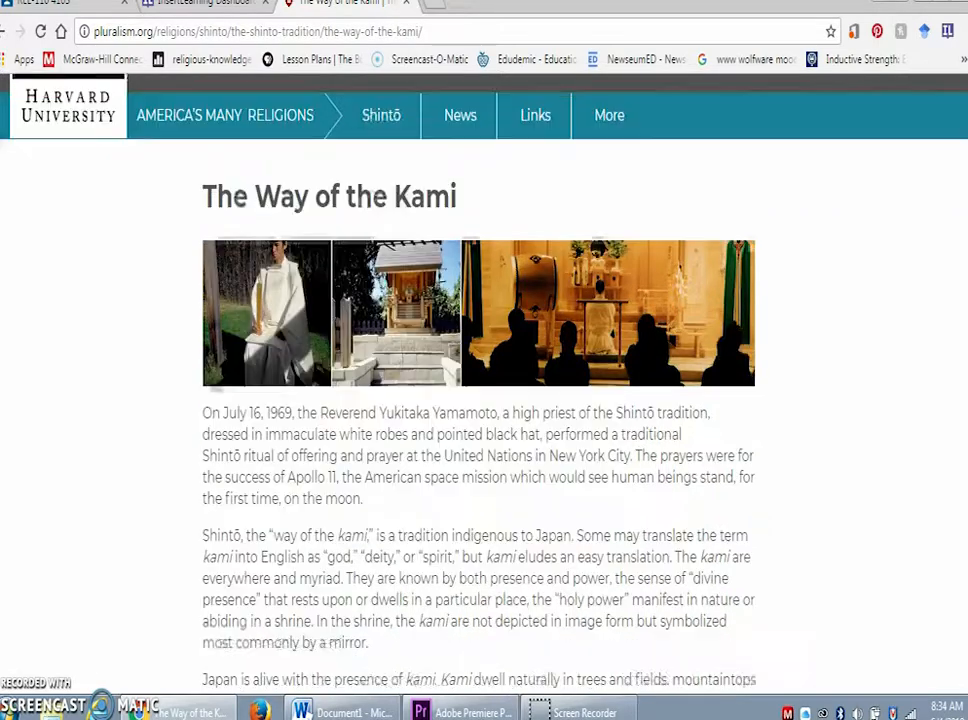
{"action": "scroll", "coordinate": [478, 400], "scroll_direction": "down", "scroll_amount": 3}
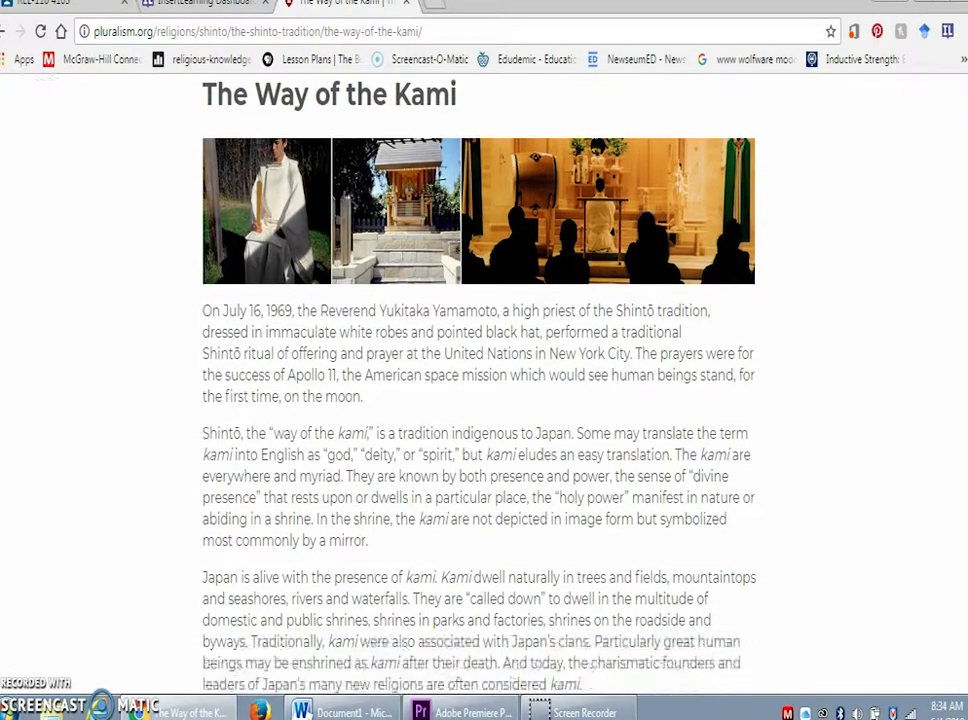
{"action": "scroll", "coordinate": [478, 400], "scroll_direction": "down", "scroll_amount": 3}
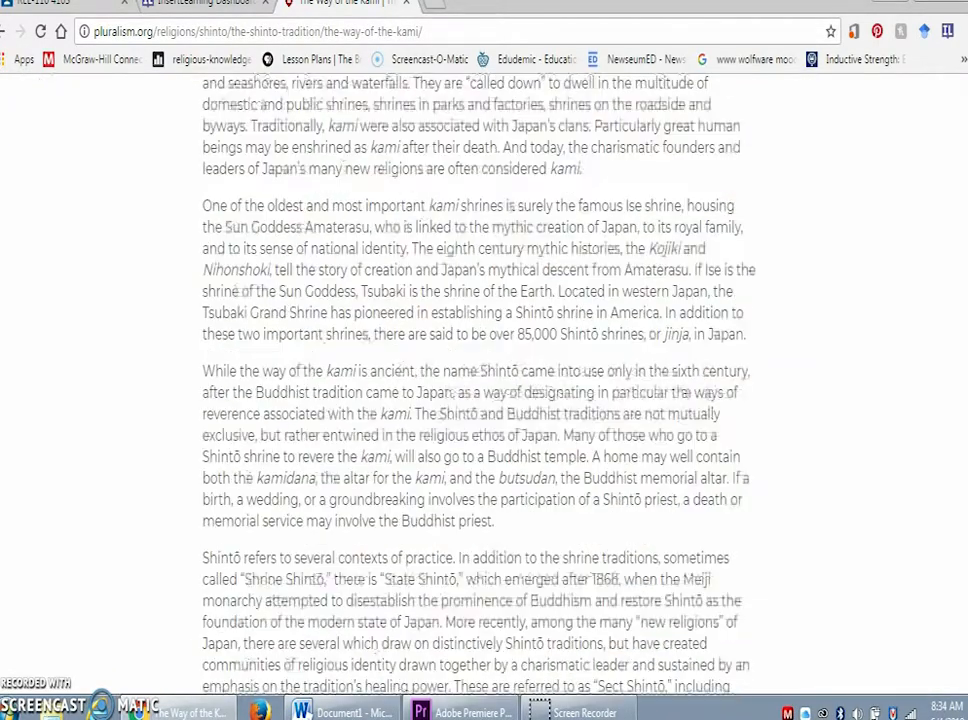
{"action": "scroll", "coordinate": [478, 400], "scroll_direction": "down", "scroll_amount": 10}
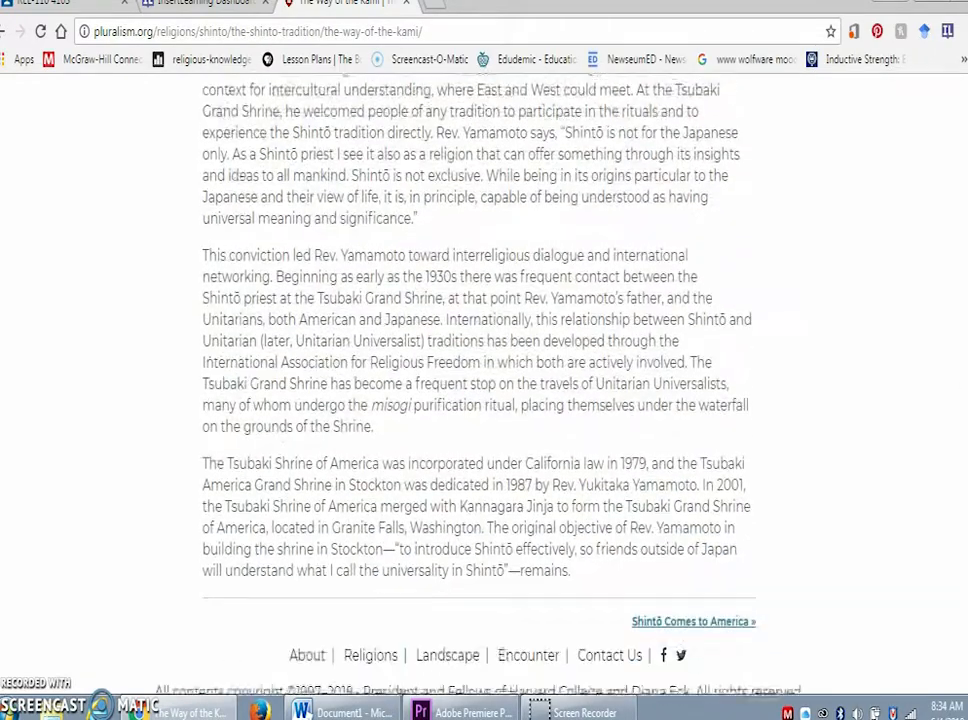
{"action": "scroll", "coordinate": [965, 502], "scroll_direction": "up", "scroll_amount": 2}
{"action": "left_click_drag", "start_coordinate": [965, 502], "coordinate": [966, 180]}
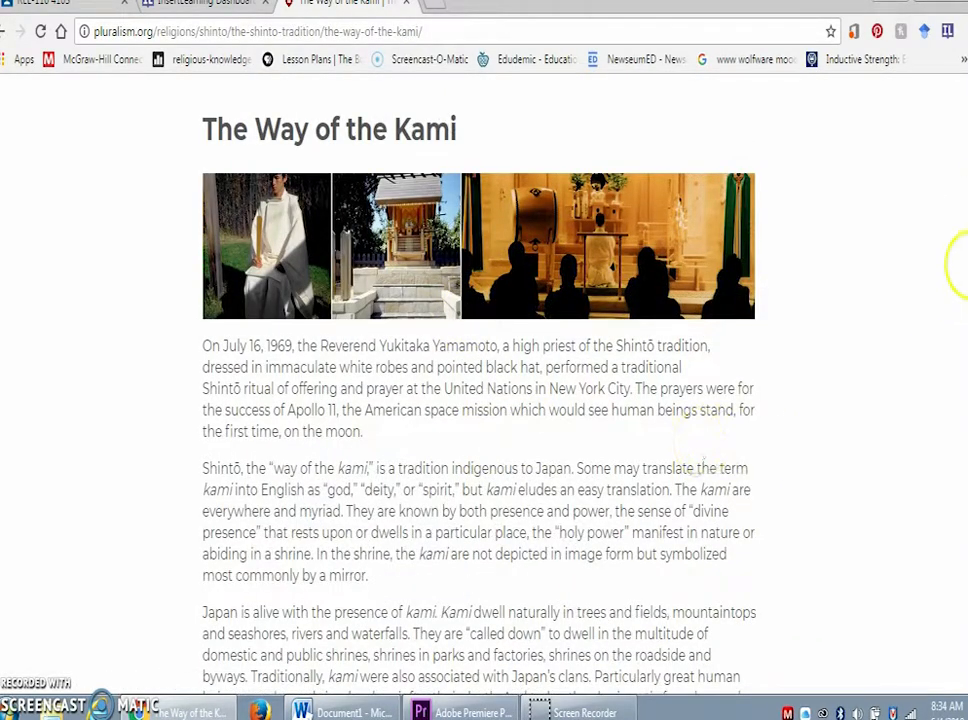
{"action": "scroll", "coordinate": [962, 329], "scroll_direction": "down", "scroll_amount": 8}
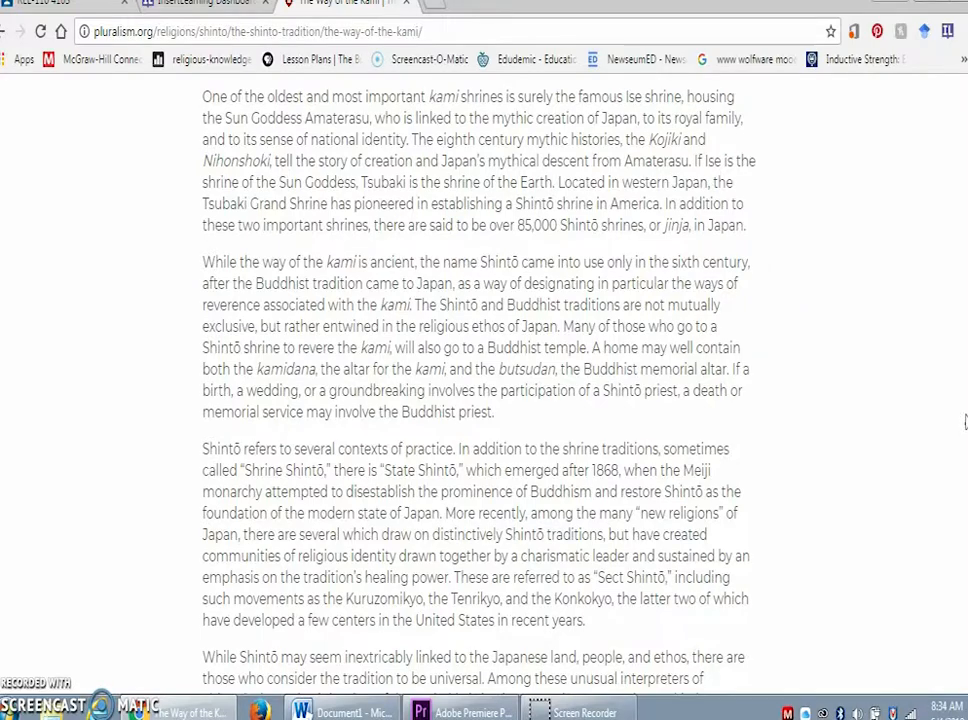
{"action": "scroll", "coordinate": [962, 450], "scroll_direction": "down", "scroll_amount": 4}
{"action": "scroll", "coordinate": [963, 400], "scroll_direction": "up", "scroll_amount": 6}
{"action": "scroll", "coordinate": [963, 362], "scroll_direction": "up", "scroll_amount": 6}
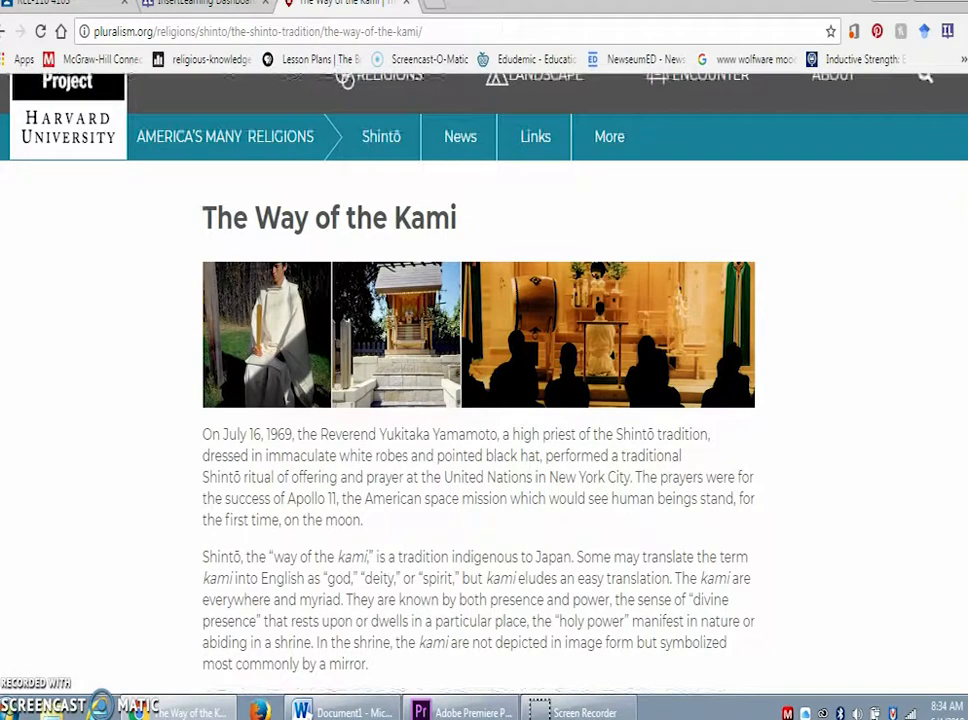
{"action": "scroll", "coordinate": [963, 400], "scroll_direction": "up", "scroll_amount": 1}
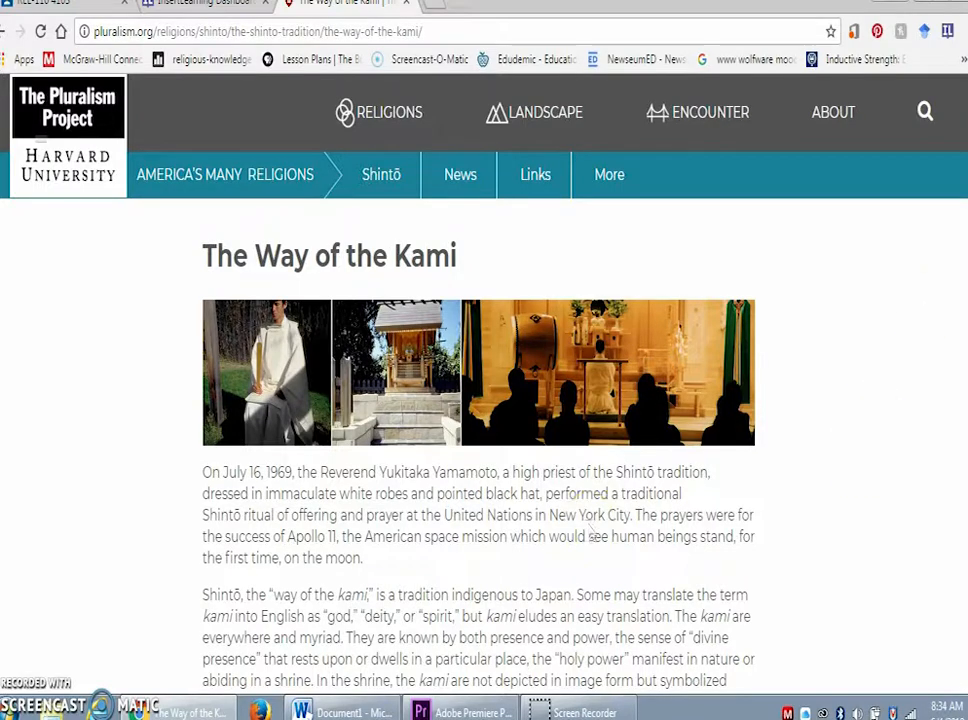
{"action": "scroll", "coordinate": [963, 200], "scroll_direction": "down", "scroll_amount": 2}
{"action": "scroll", "coordinate": [966, 225], "scroll_direction": "up", "scroll_amount": 1}
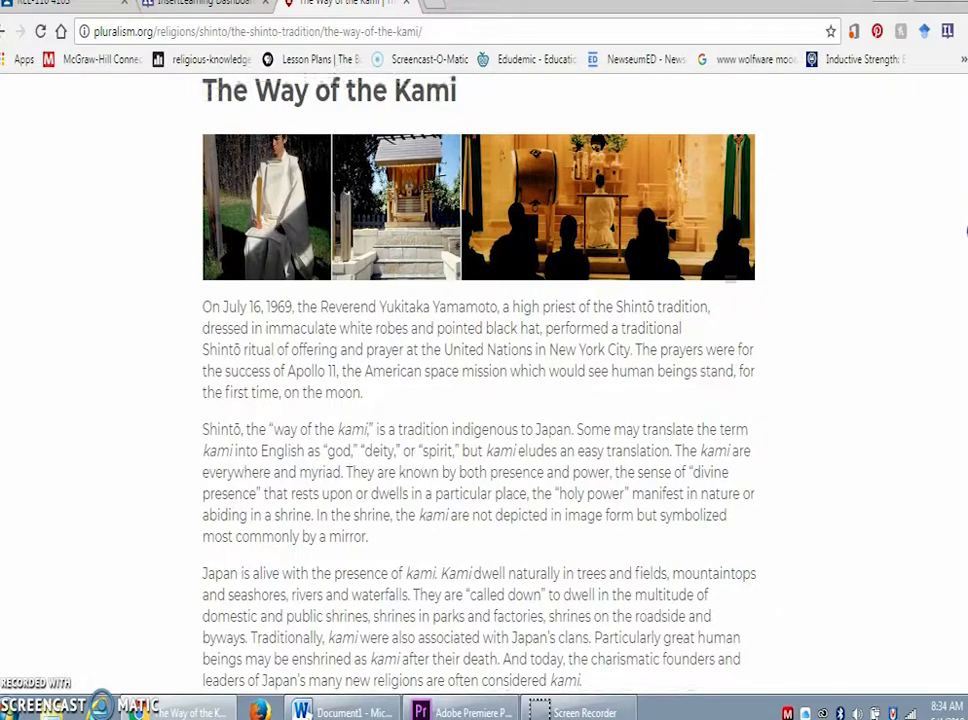
{"action": "scroll", "coordinate": [966, 232], "scroll_direction": "down", "scroll_amount": 1}
{"action": "scroll", "coordinate": [966, 230], "scroll_direction": "up", "scroll_amount": 3}
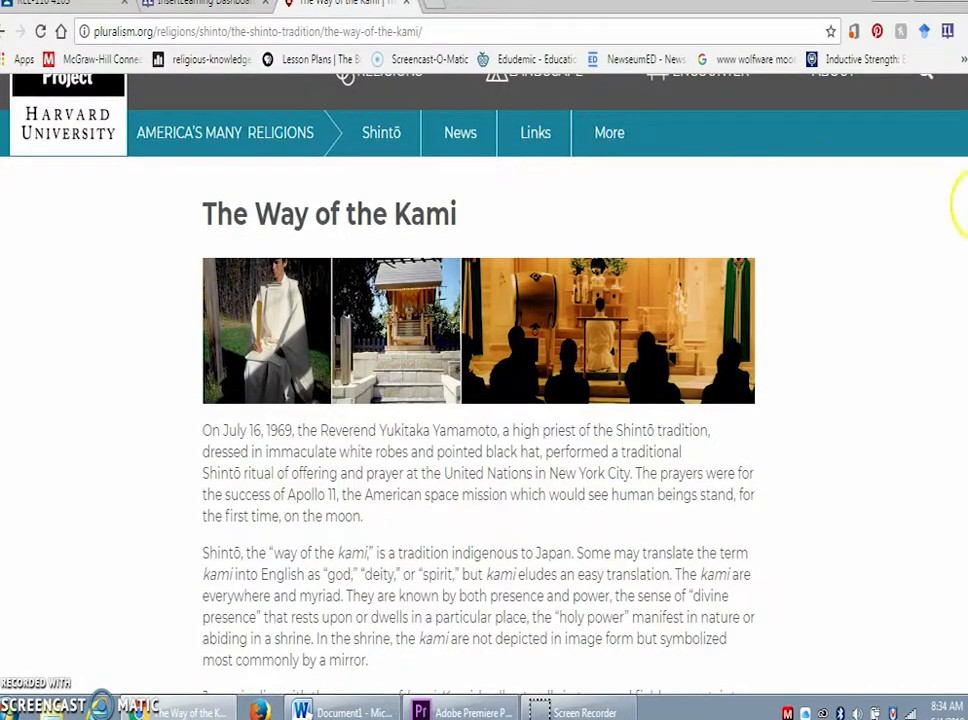
{"action": "scroll", "coordinate": [957, 205], "scroll_direction": "up", "scroll_amount": 1}
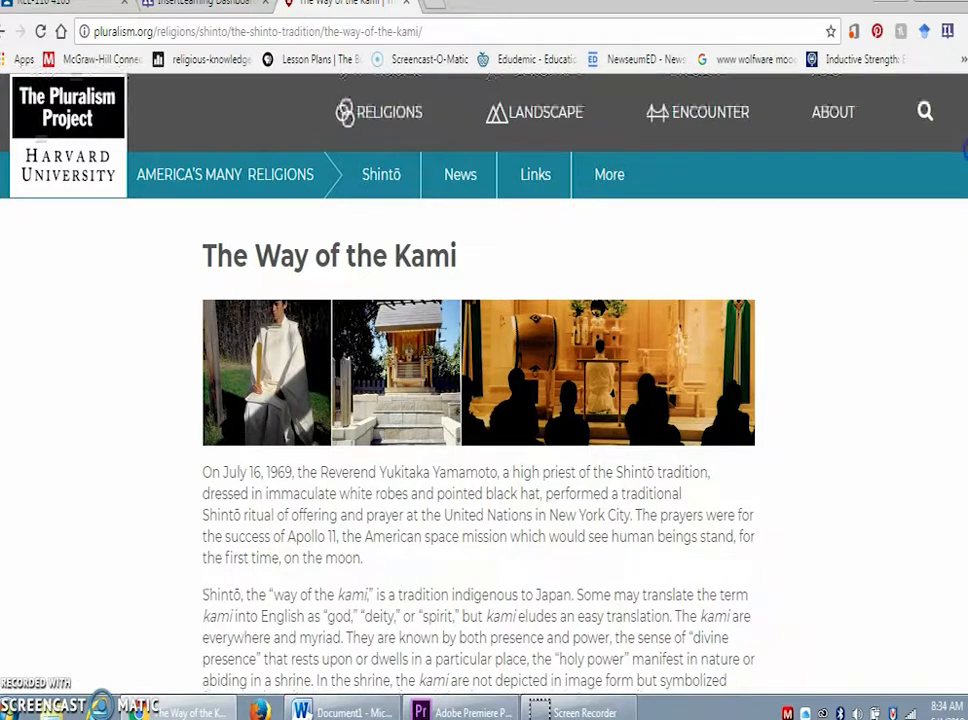
Step: Activate the InsertLearning extension on the essay page and display its additional lesson options
{"action": "left_click", "coordinate": [946, 32]}
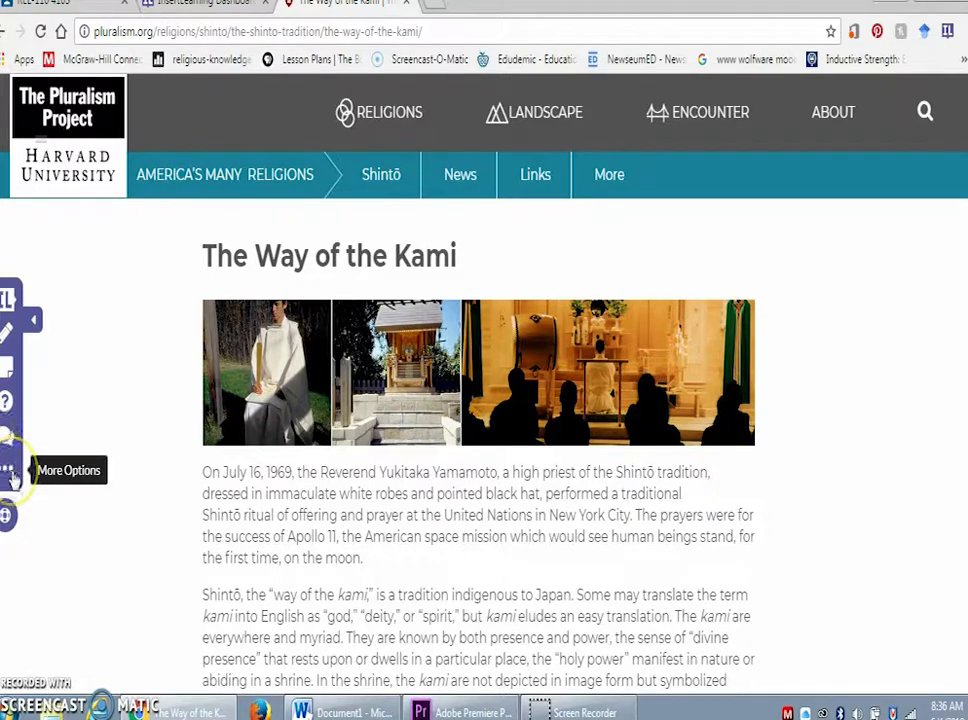
{"action": "left_click", "coordinate": [9, 470]}
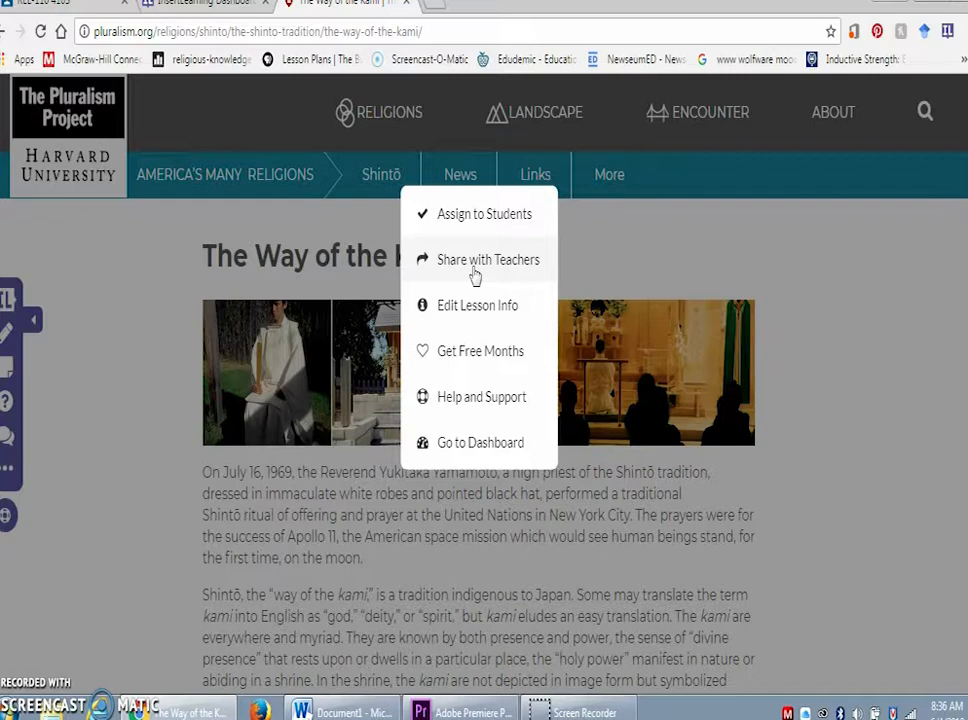
{"action": "left_click", "coordinate": [466, 306]}
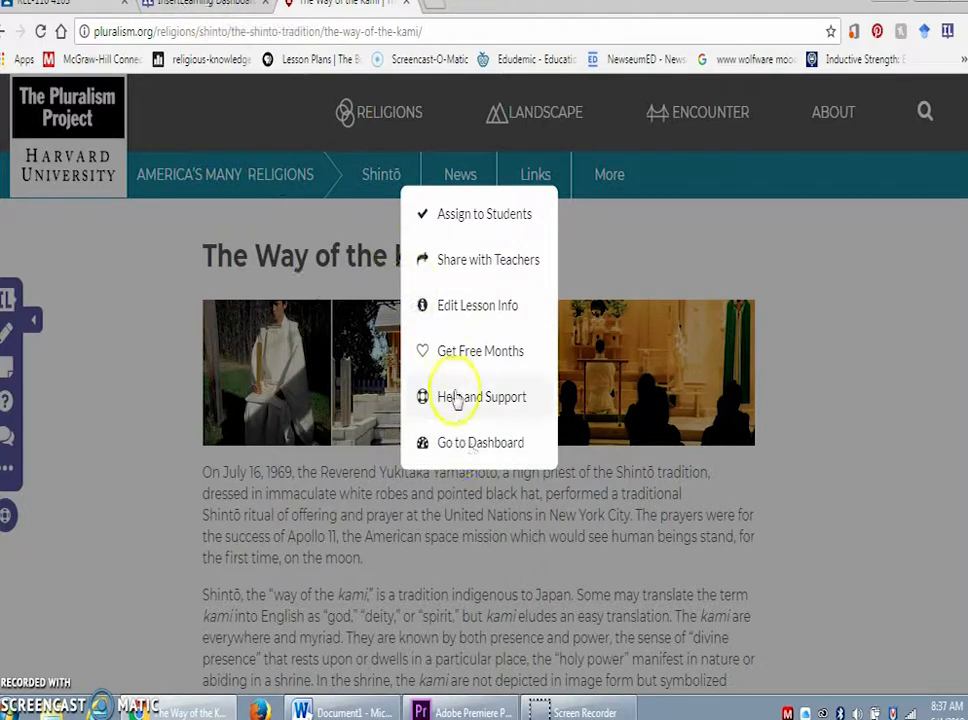
Step: Dismiss the lesson options and highlight the phrase "way of the kami," in the essay's second paragraph
{"action": "left_click", "coordinate": [127, 440]}
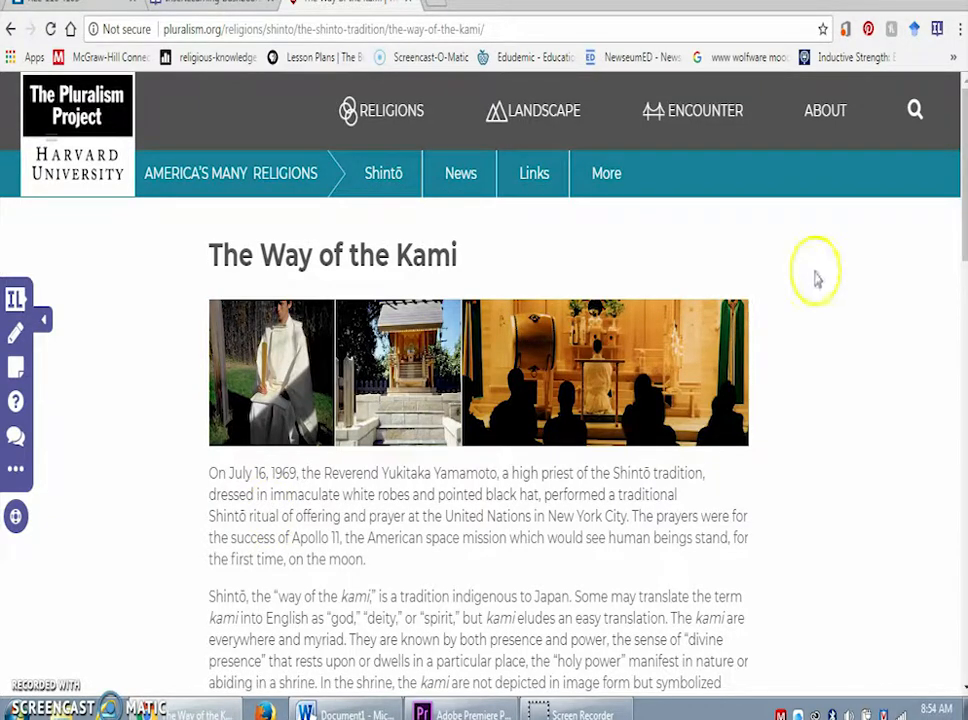
{"action": "mouse_move", "coordinate": [964, 160]}
{"action": "left_mouse_down"}
{"action": "mouse_move", "coordinate": [954, 521]}
{"action": "mouse_move", "coordinate": [965, 164]}
{"action": "left_mouse_up"}
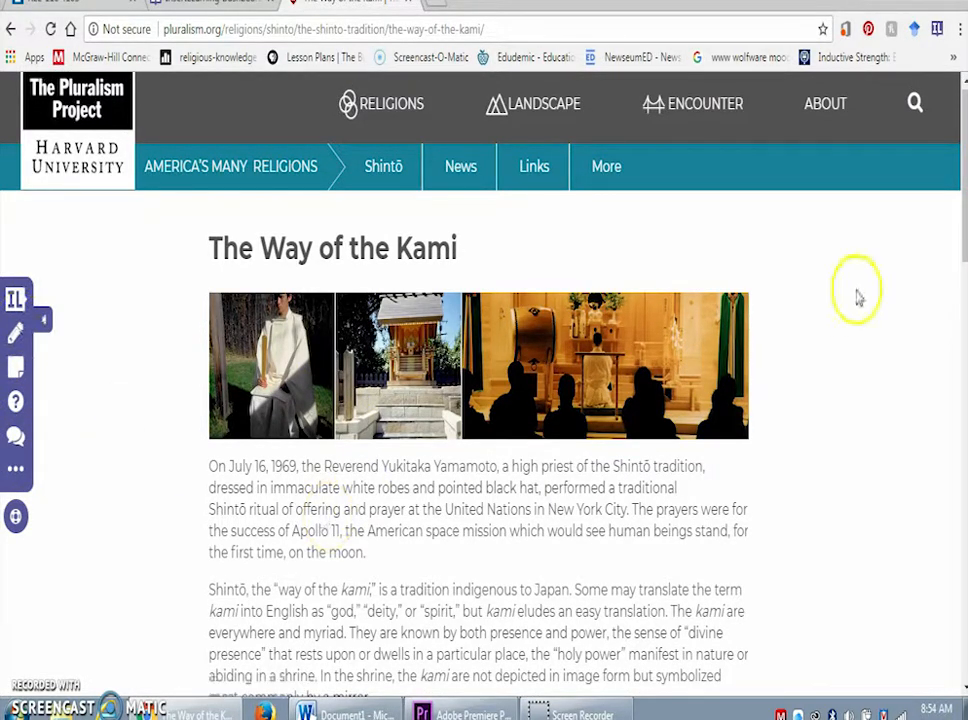
{"action": "left_click_drag", "start_coordinate": [964, 165], "coordinate": [964, 206]}
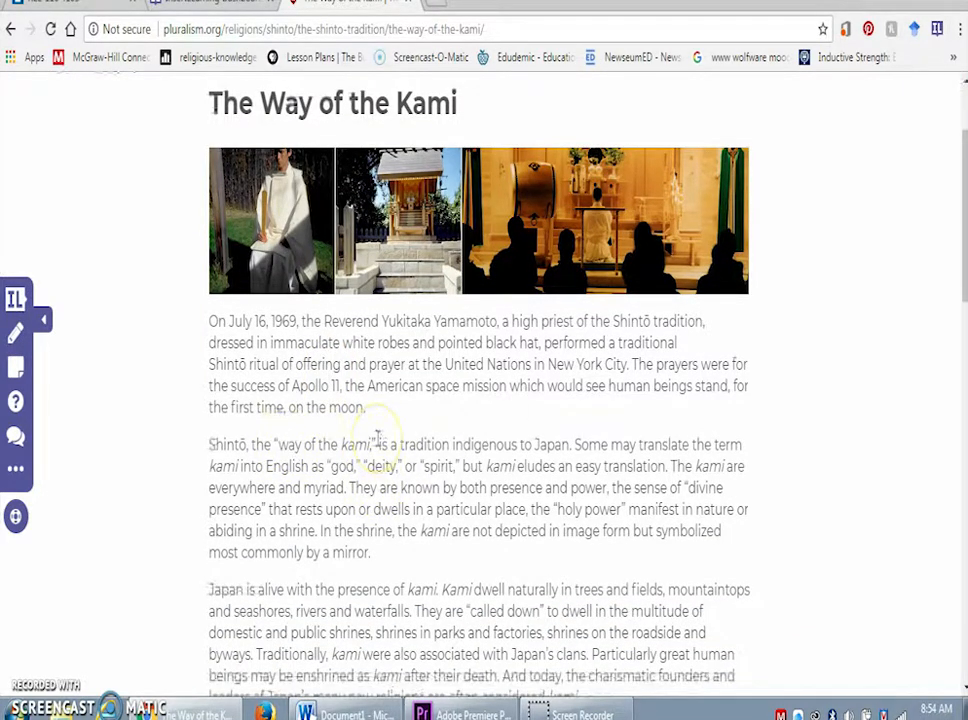
{"action": "left_click_drag", "start_coordinate": [378, 438], "coordinate": [272, 441]}
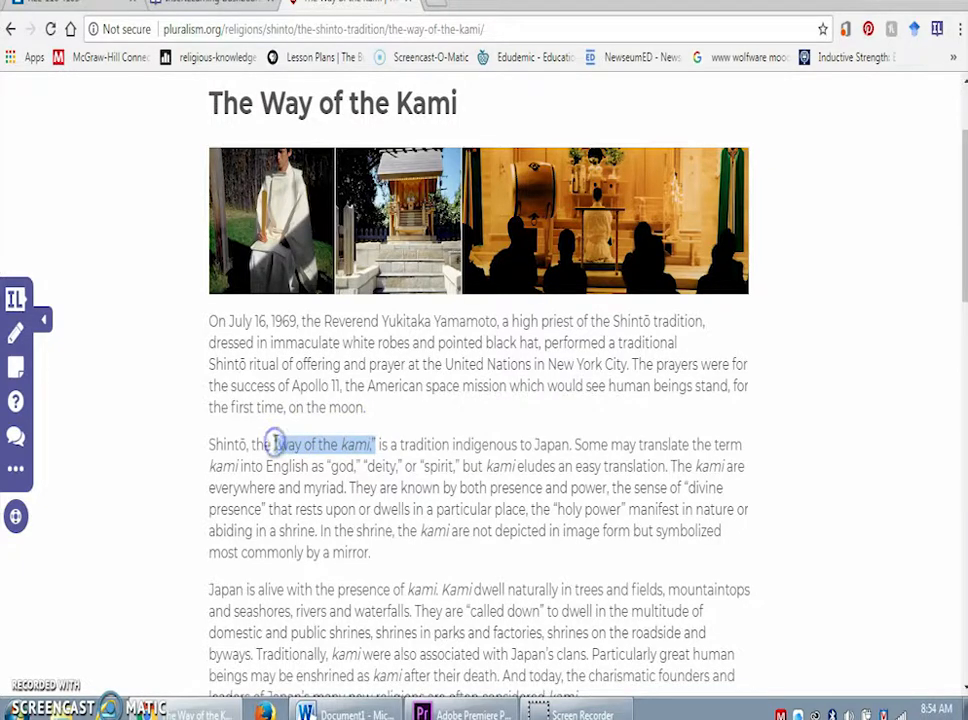
{"action": "left_click", "coordinate": [16, 336]}
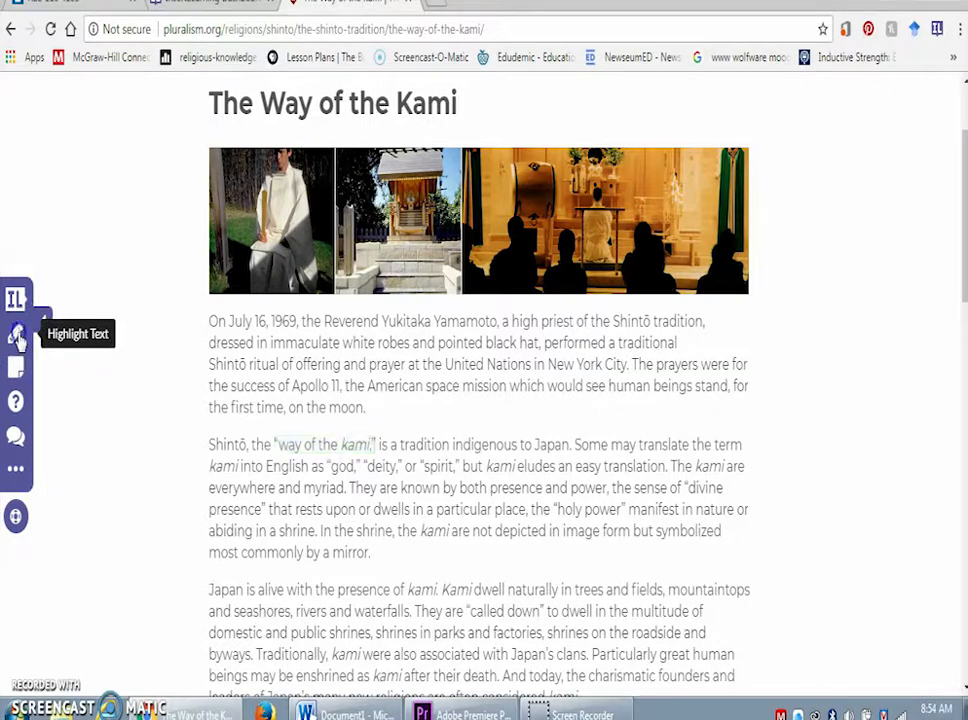
{"action": "left_click", "coordinate": [241, 464]}
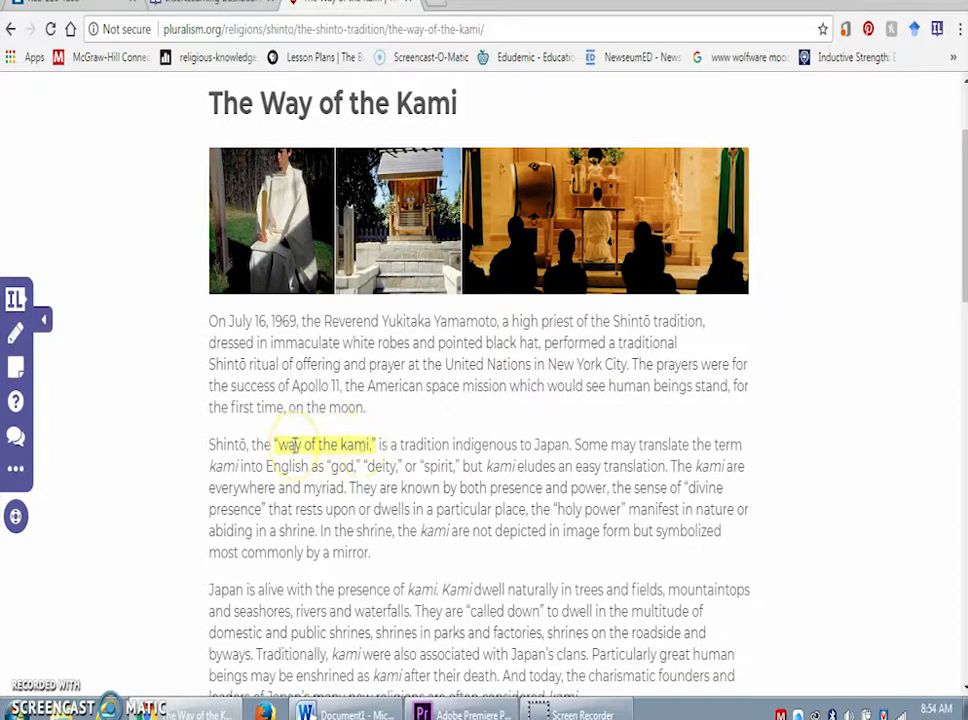
Step: Attach the comment In Japanese, "Kami-no-michi" to the "way of the kami" highlight and check how it displays
{"action": "left_click", "coordinate": [311, 445]}
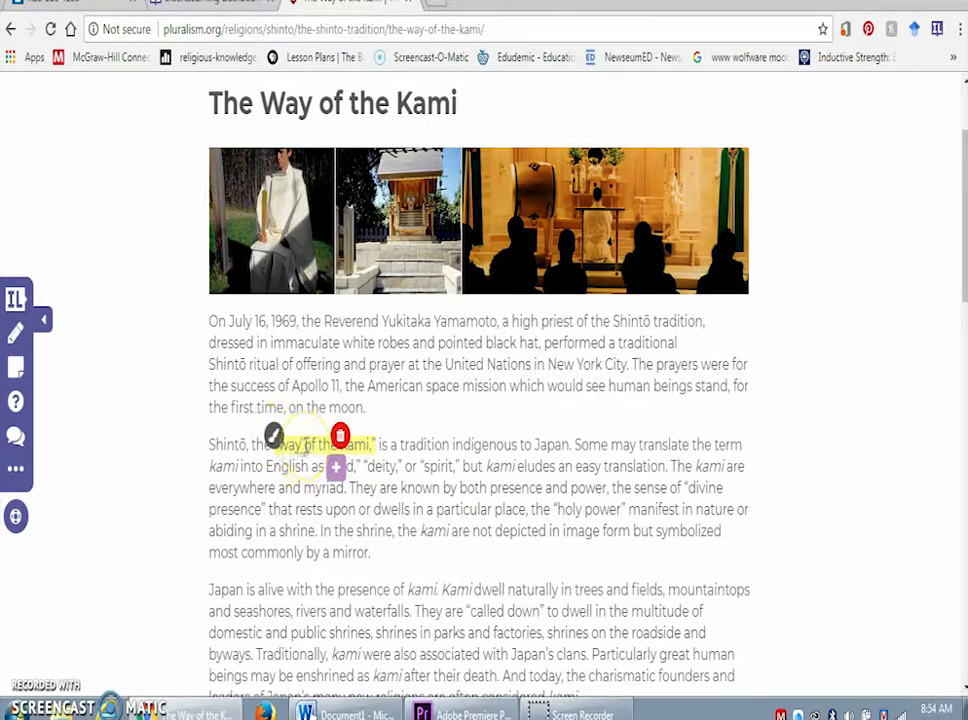
{"action": "left_click", "coordinate": [273, 436]}
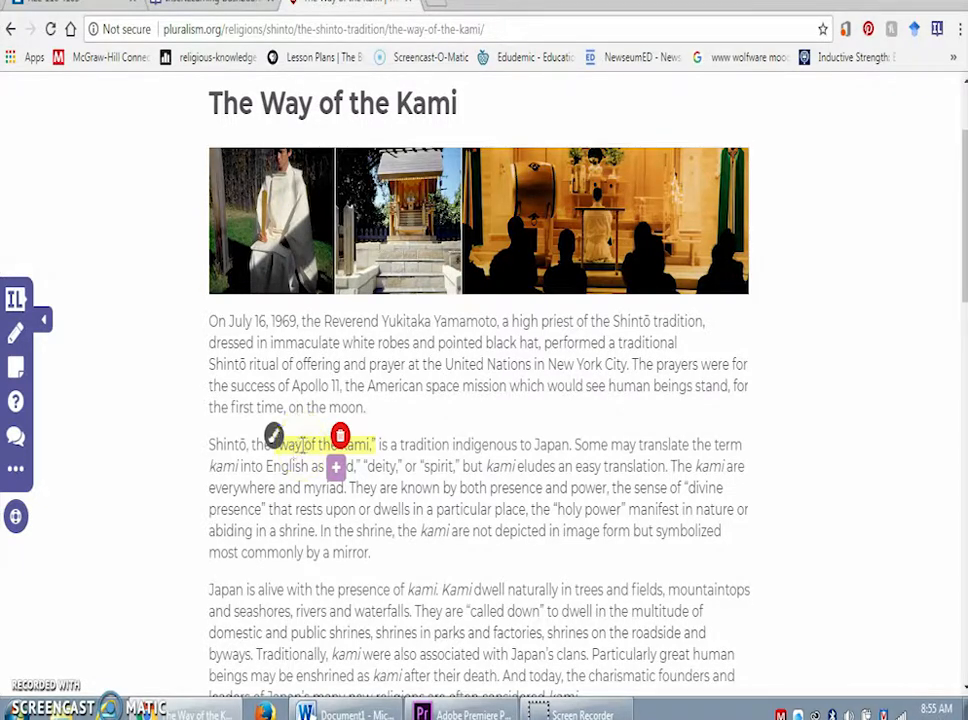
{"action": "left_click", "coordinate": [335, 466]}
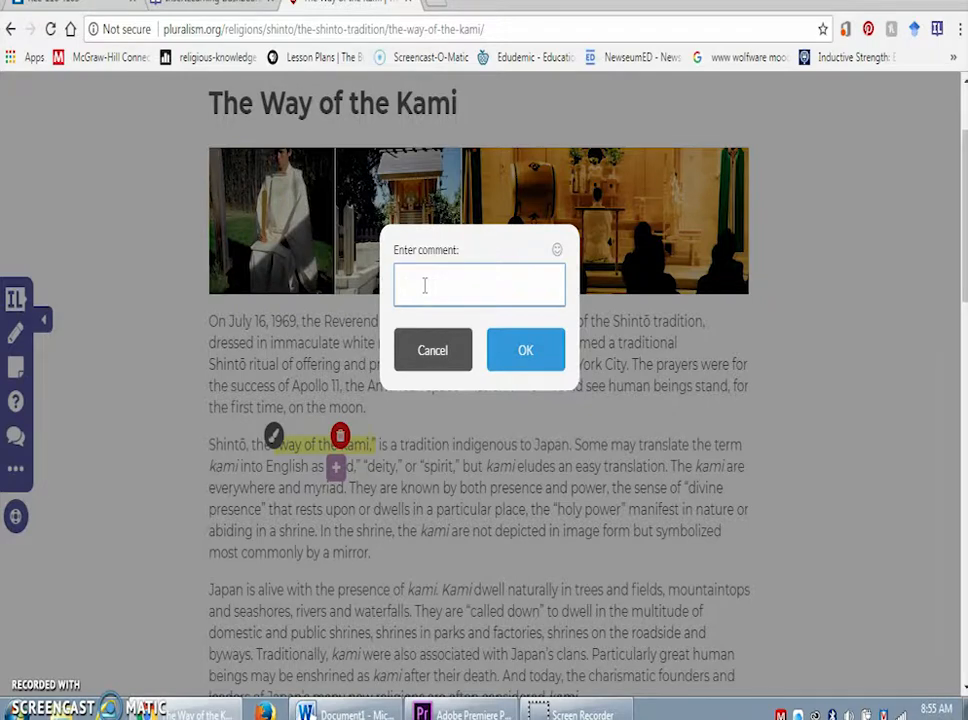
{"action": "type", "text": "In Japanese, Kami-no-michi\""}
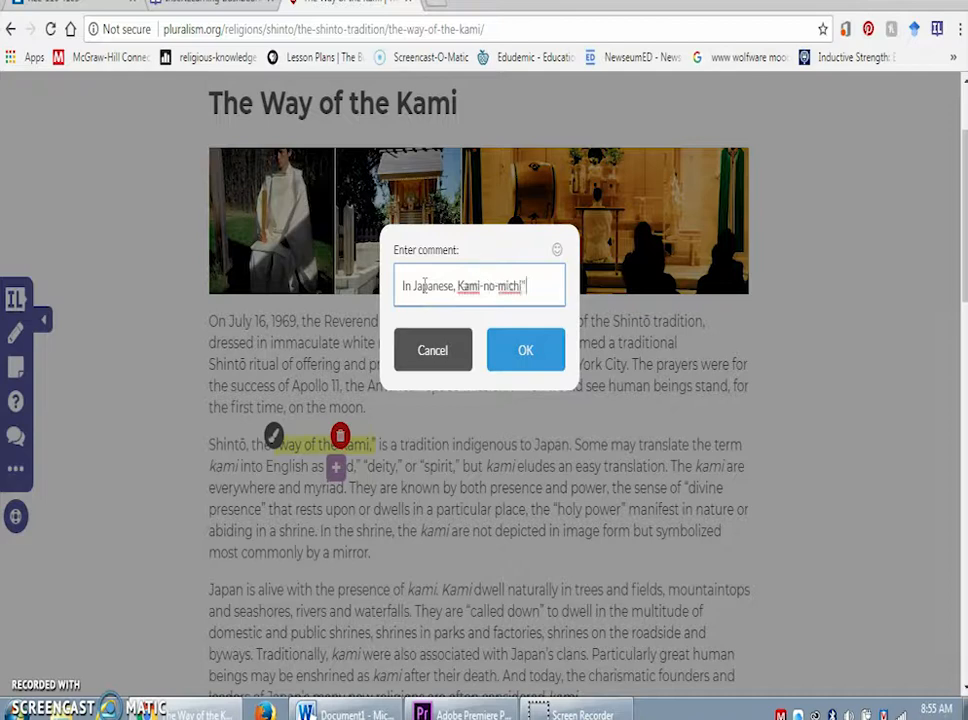
{"action": "type", "text": "\""}
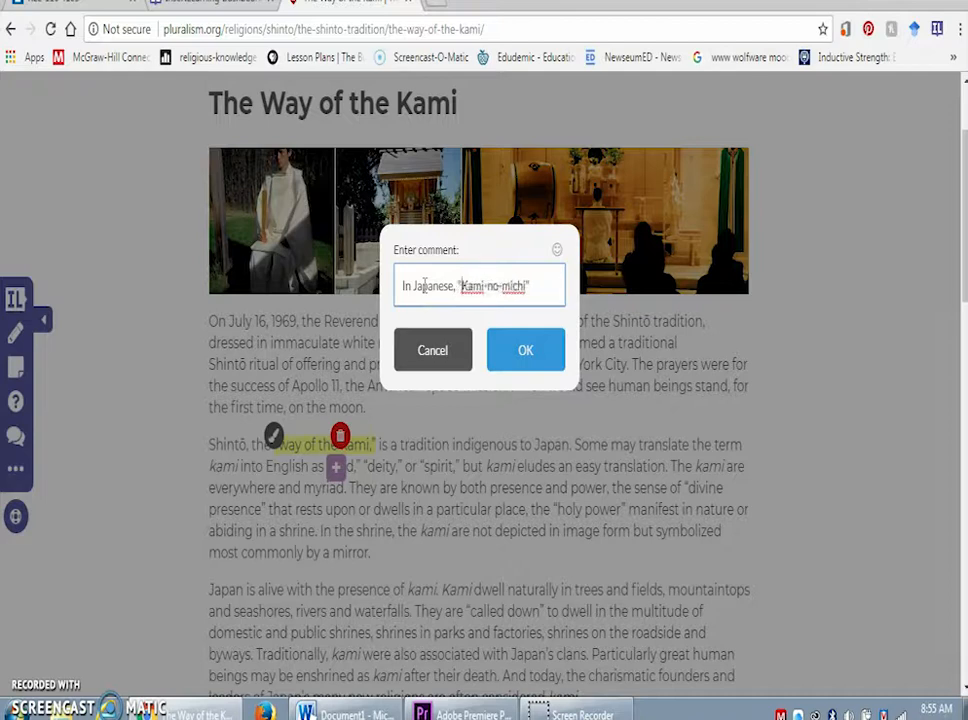
{"action": "left_click", "coordinate": [525, 348]}
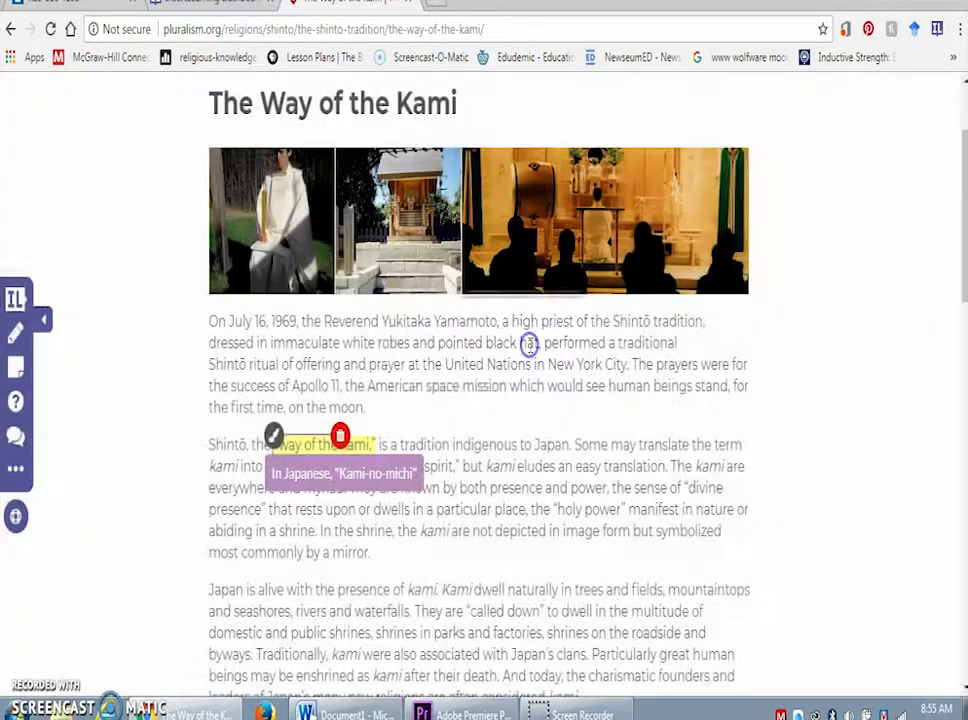
{"action": "left_click", "coordinate": [464, 463]}
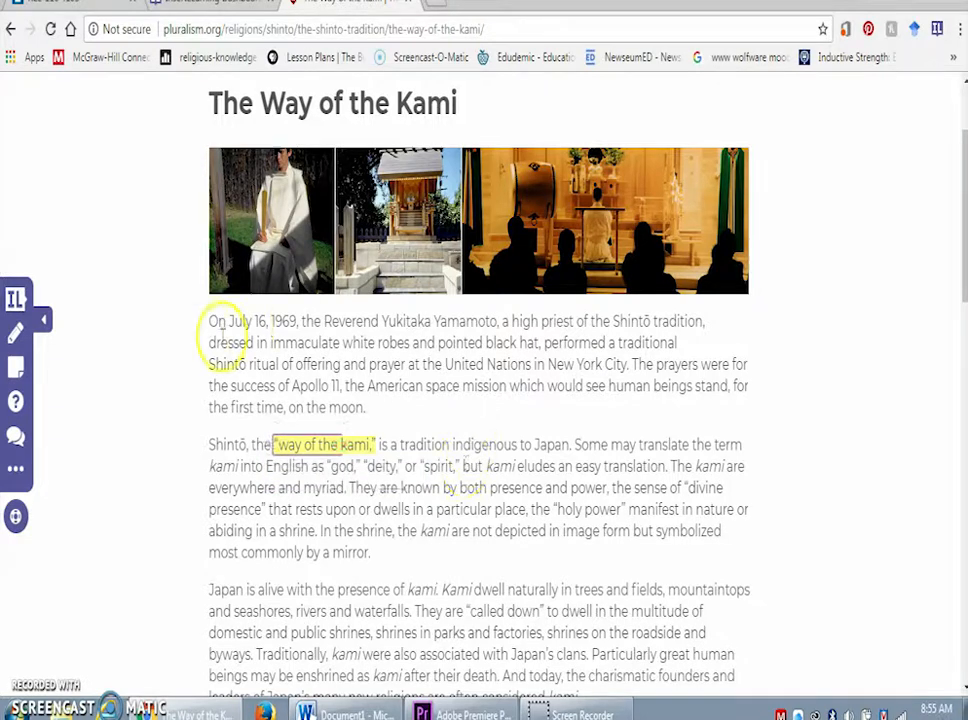
{"action": "left_click", "coordinate": [349, 444]}
{"action": "mouse_move", "coordinate": [321, 451]}
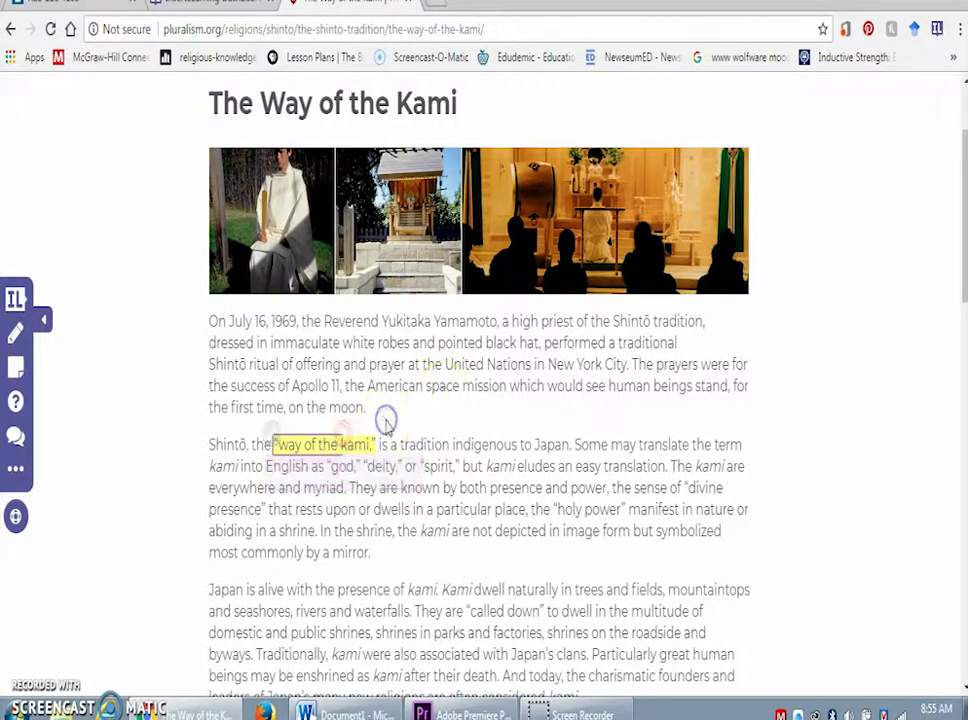
Step: Insert a question block below the essay's second paragraph, which ends by mentioning a mirror
{"action": "mouse_move", "coordinate": [962, 237]}
{"action": "left_mouse_down"}
{"action": "mouse_move", "coordinate": [962, 222]}
{"action": "mouse_move", "coordinate": [965, 238]}
{"action": "left_mouse_up"}
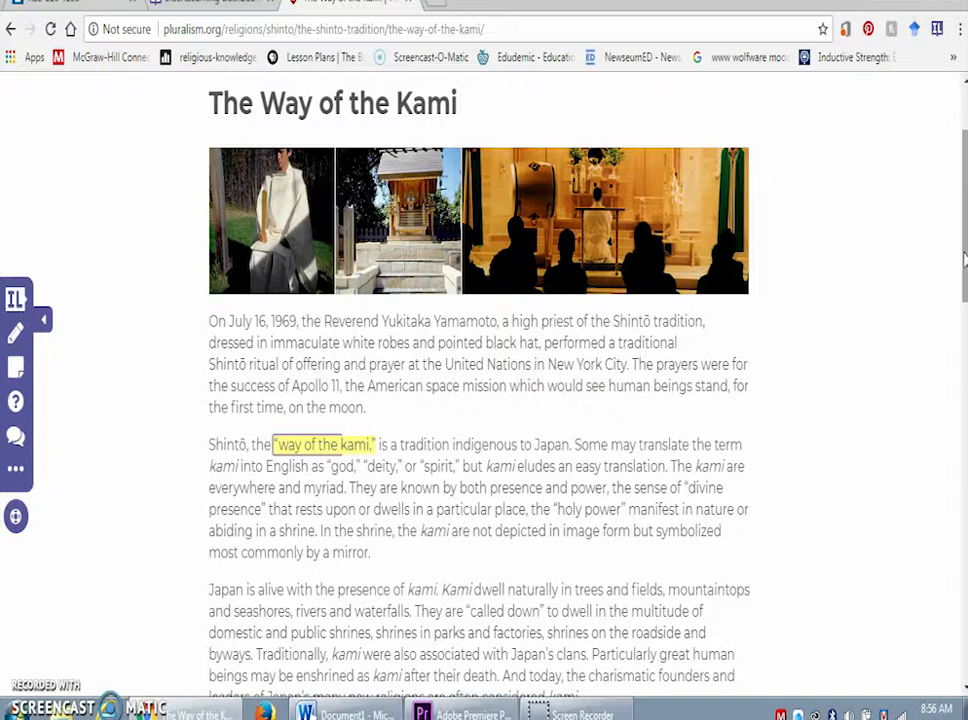
{"action": "left_click_drag", "start_coordinate": [962, 226], "coordinate": [962, 310]}
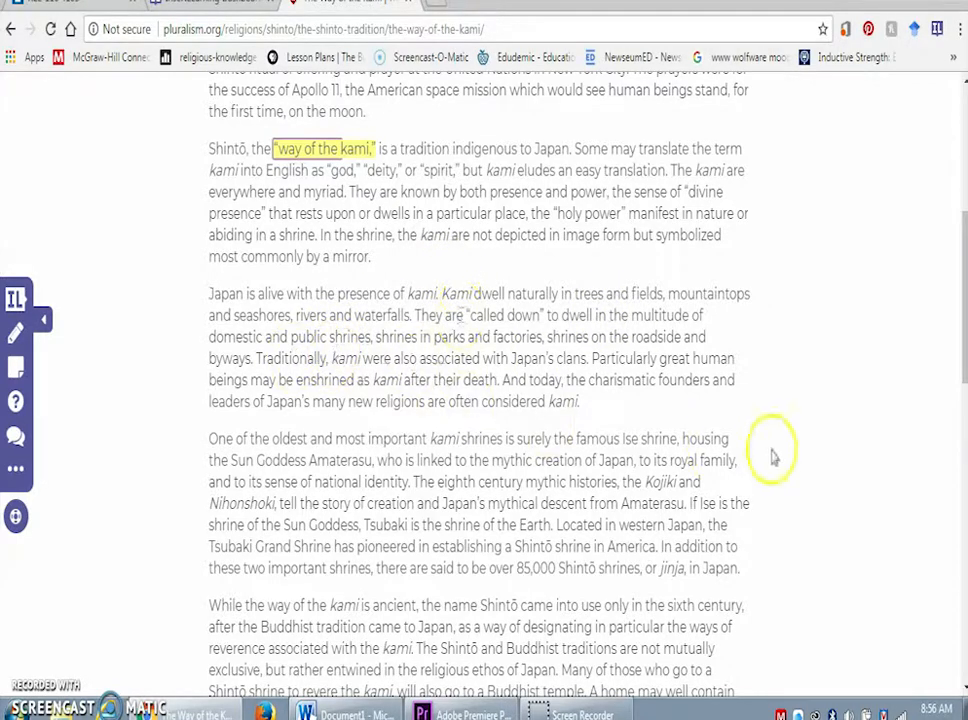
{"action": "mouse_move", "coordinate": [963, 272]}
{"action": "left_mouse_down"}
{"action": "mouse_move", "coordinate": [963, 329]}
{"action": "mouse_move", "coordinate": [963, 266]}
{"action": "left_mouse_up"}
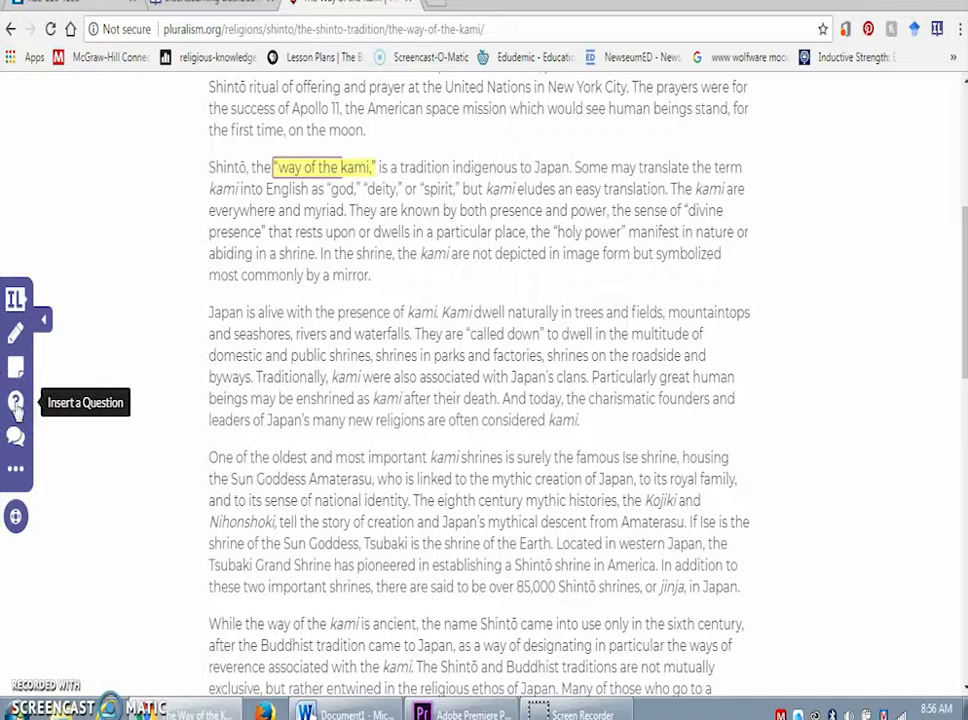
{"action": "left_click", "coordinate": [16, 405]}
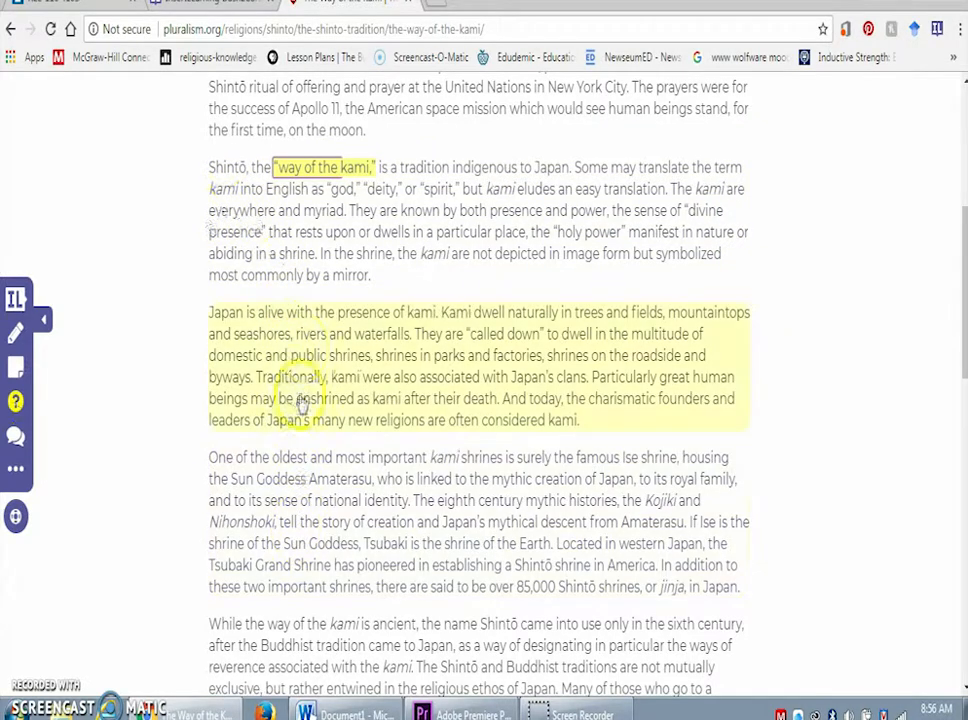
{"action": "left_click", "coordinate": [326, 254]}
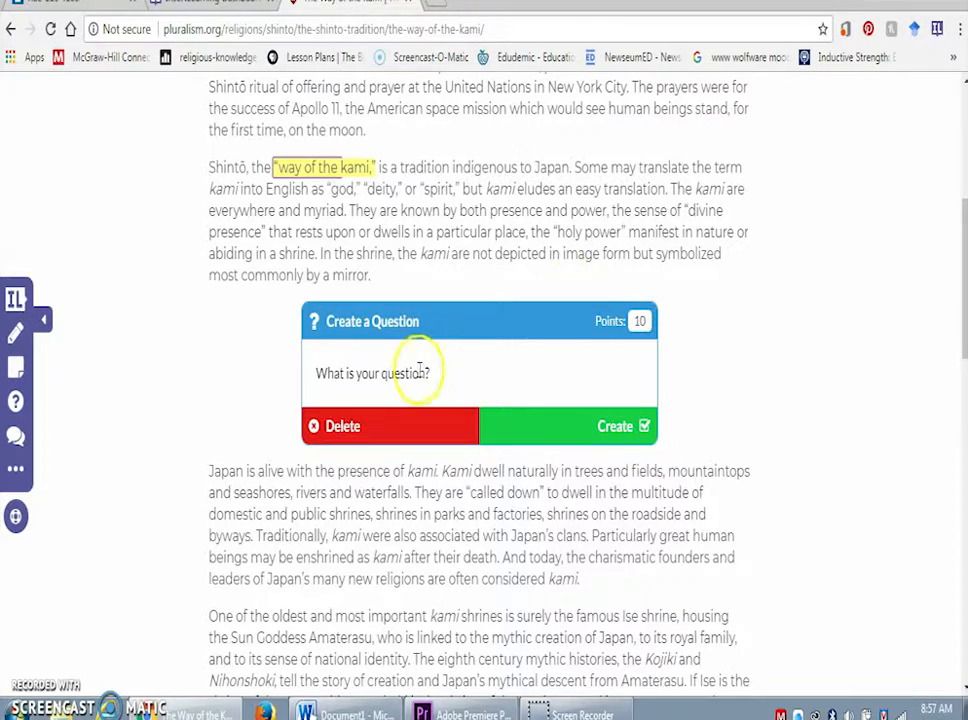
Step: Create the question "What Shinto kami did we discuss in class who's mythology featured a mirror?"
{"action": "left_click", "coordinate": [357, 366]}
{"action": "type", "text": "What Shinto kami d"}
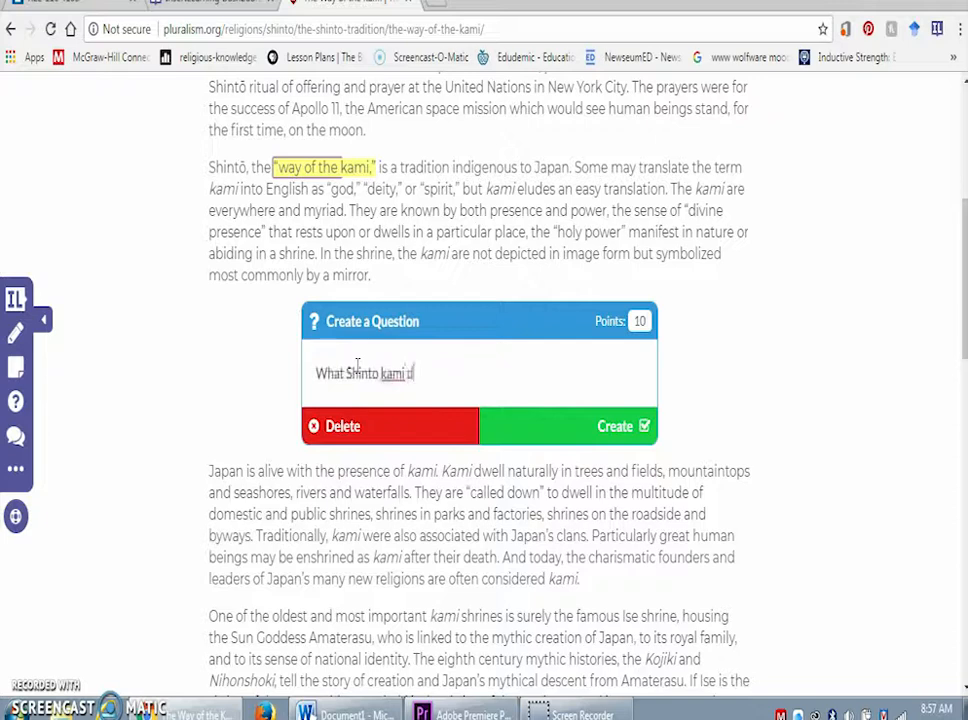
{"action": "type", "text": "id we discuss in cla"}
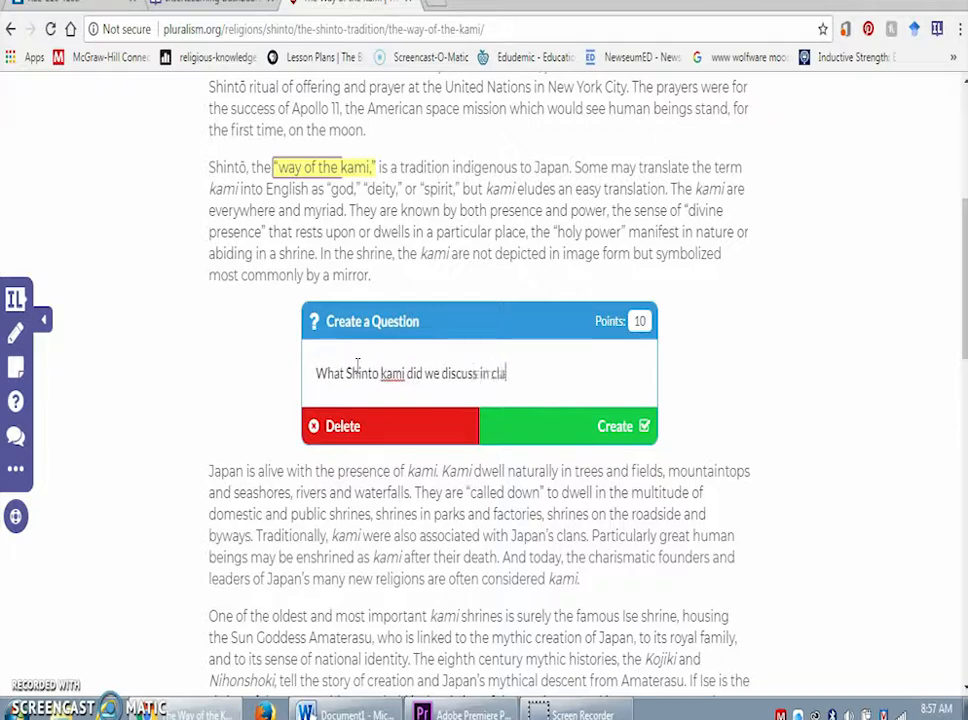
{"action": "type", "text": "ss who's mytholo"}
{"action": "type", "text": "gy"}
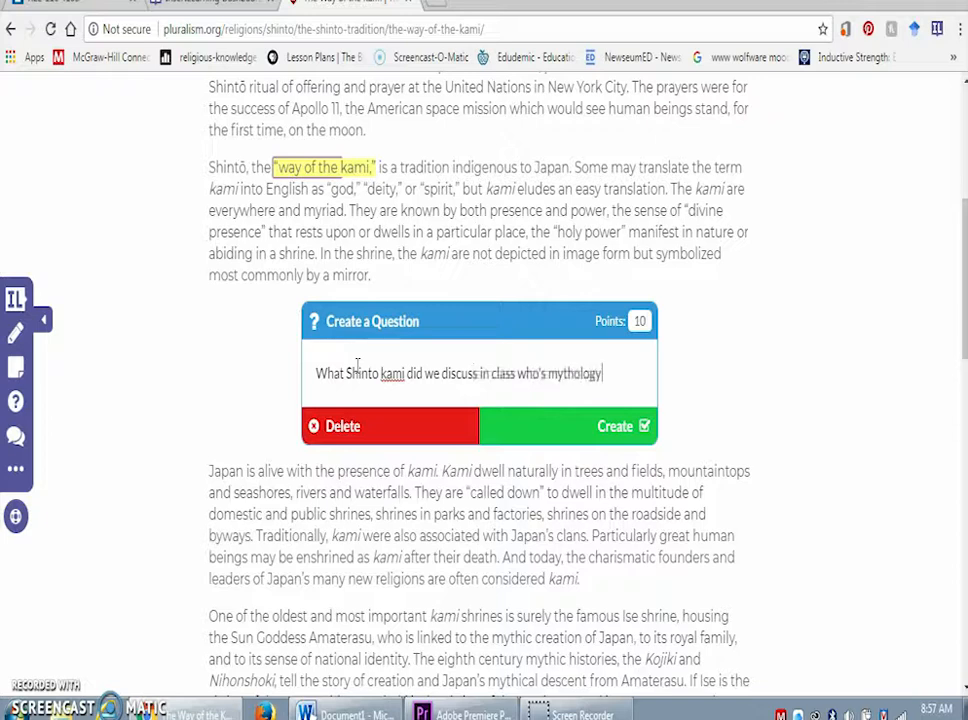
{"action": "type", "text": " featured a mirror?"}
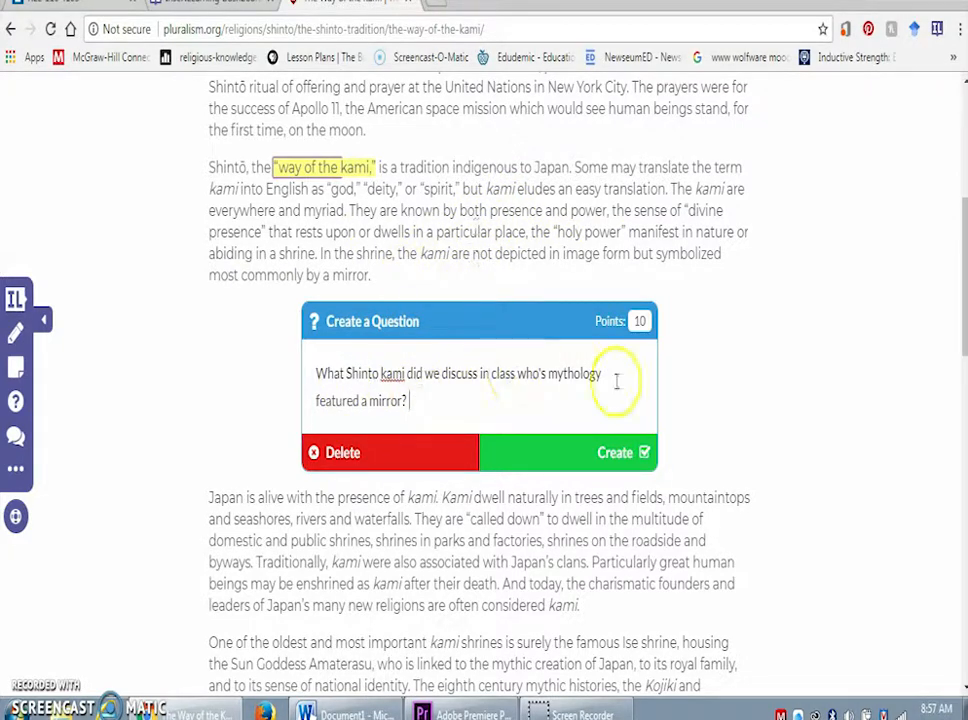
{"action": "left_click", "coordinate": [453, 392]}
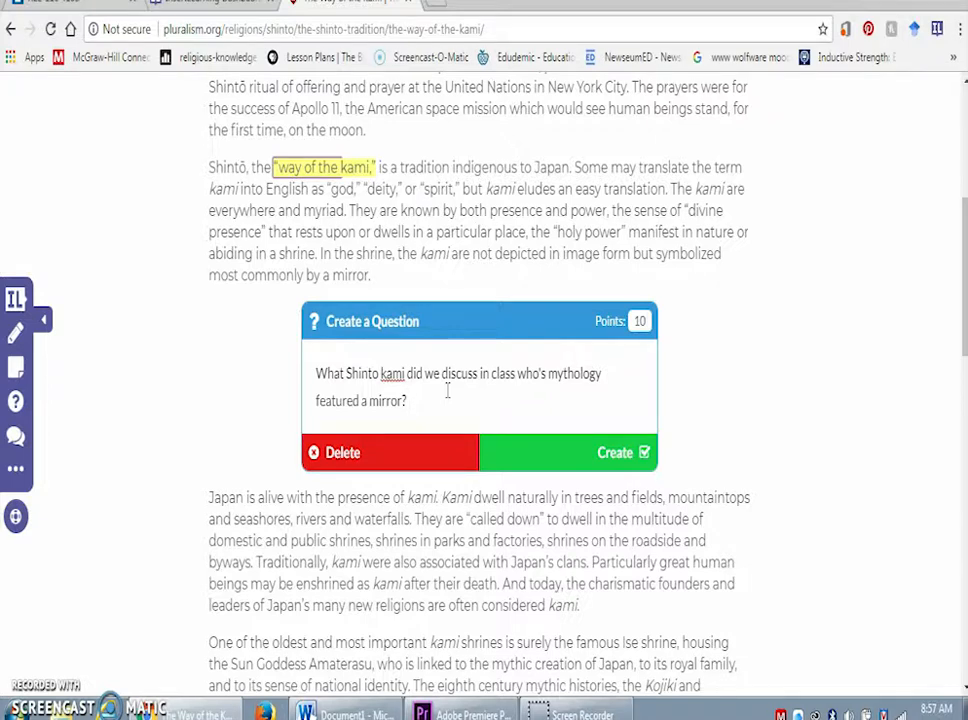
{"action": "left_click", "coordinate": [610, 453]}
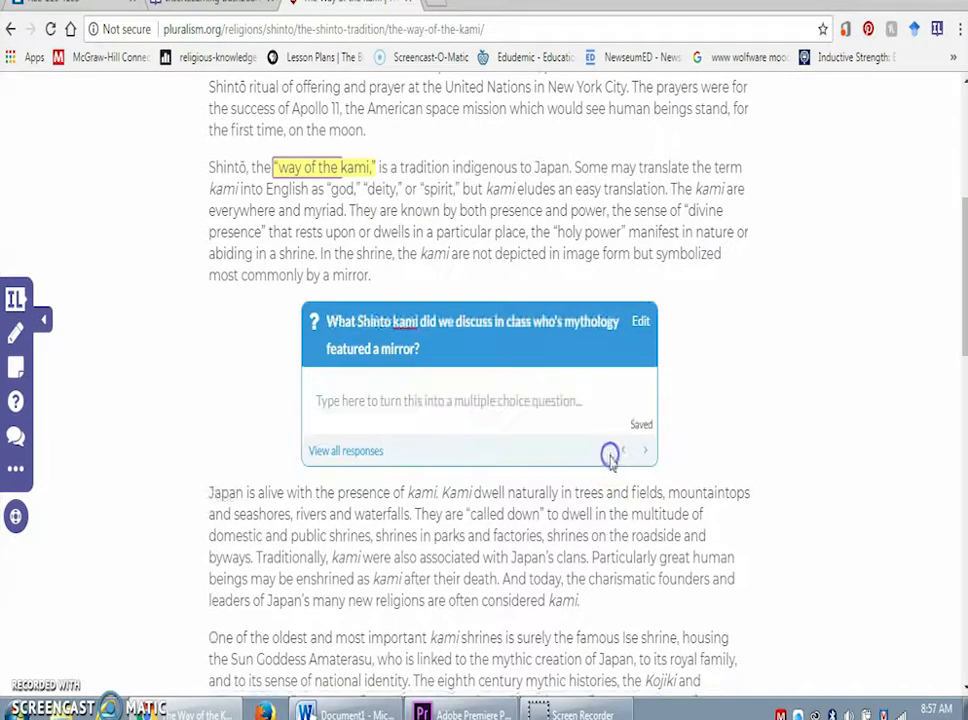
Step: Make the mirror question multiple choice with Susano-o, Amaterasu and Izanami, marking Amaterasu as the correct answer
{"action": "left_click", "coordinate": [514, 397]}
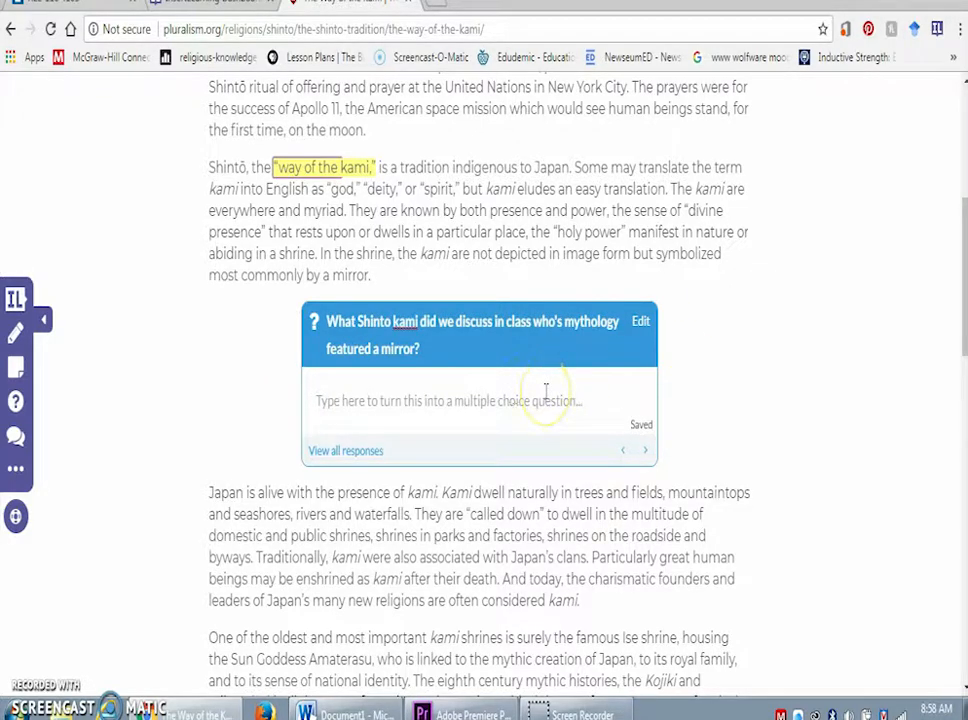
{"action": "left_click", "coordinate": [494, 401]}
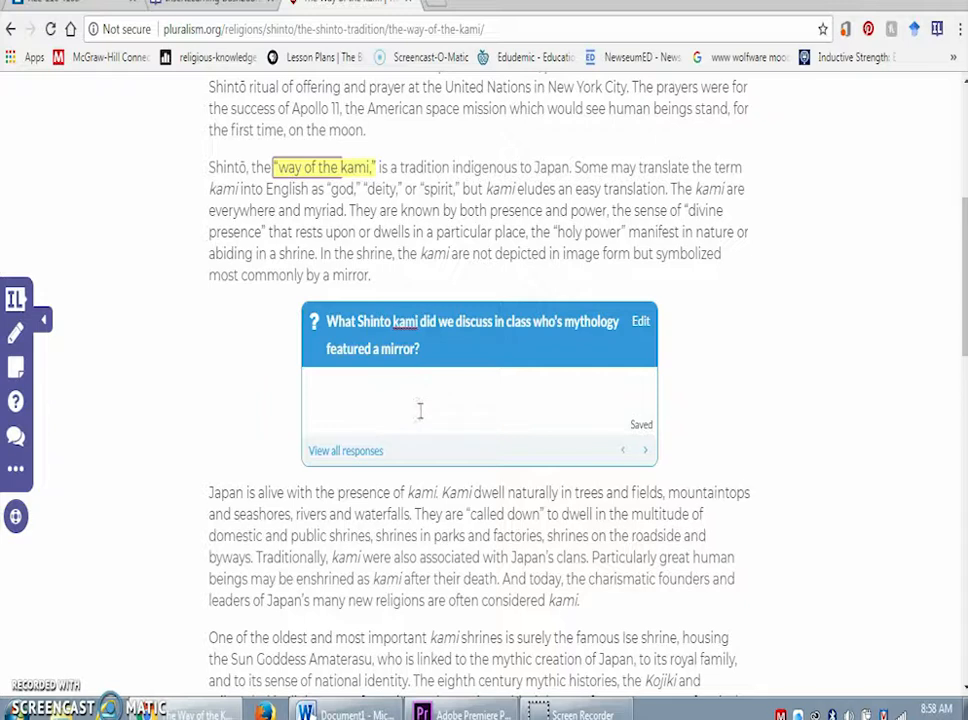
{"action": "type", "text": "Susano-o"}
{"action": "key", "text": "Return"}
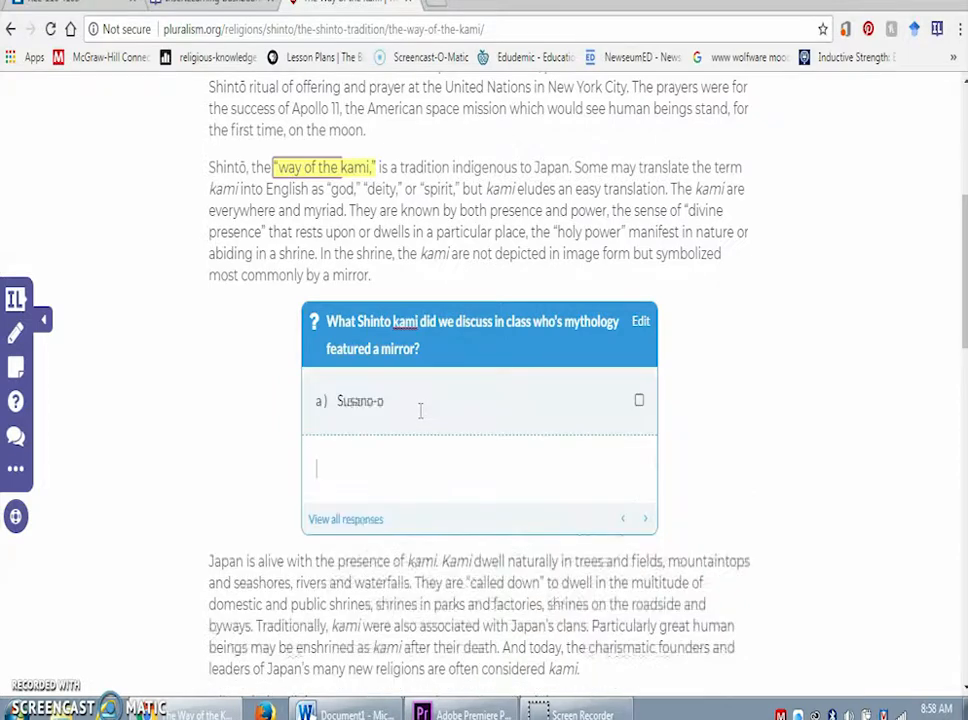
{"action": "type", "text": "Amaterasuo"}
{"action": "key", "text": "Return"}
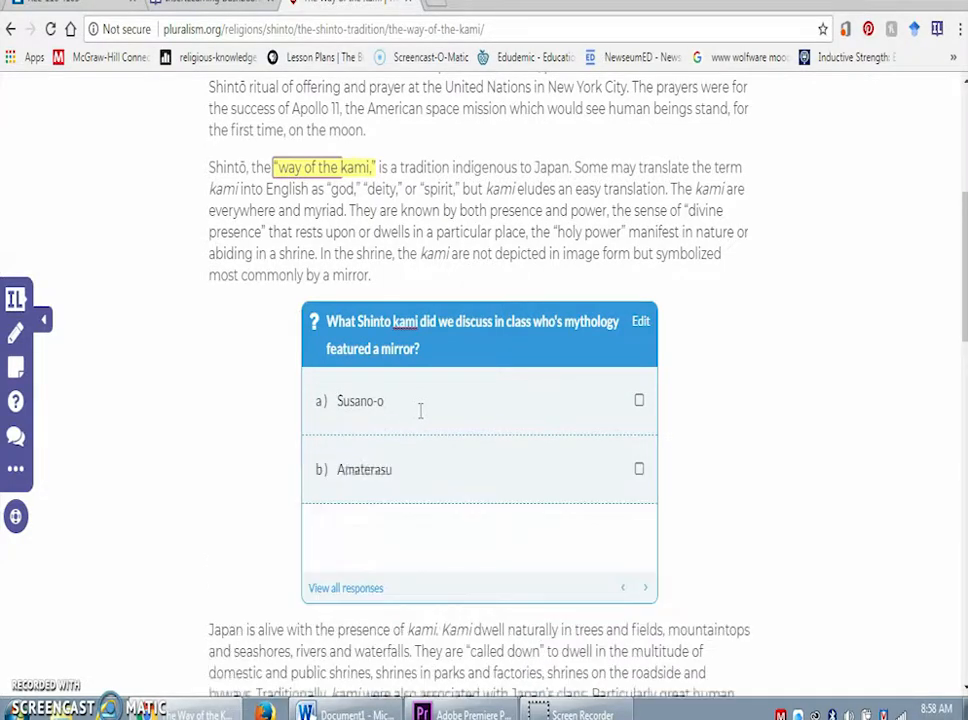
{"action": "type", "text": "Izanami"}
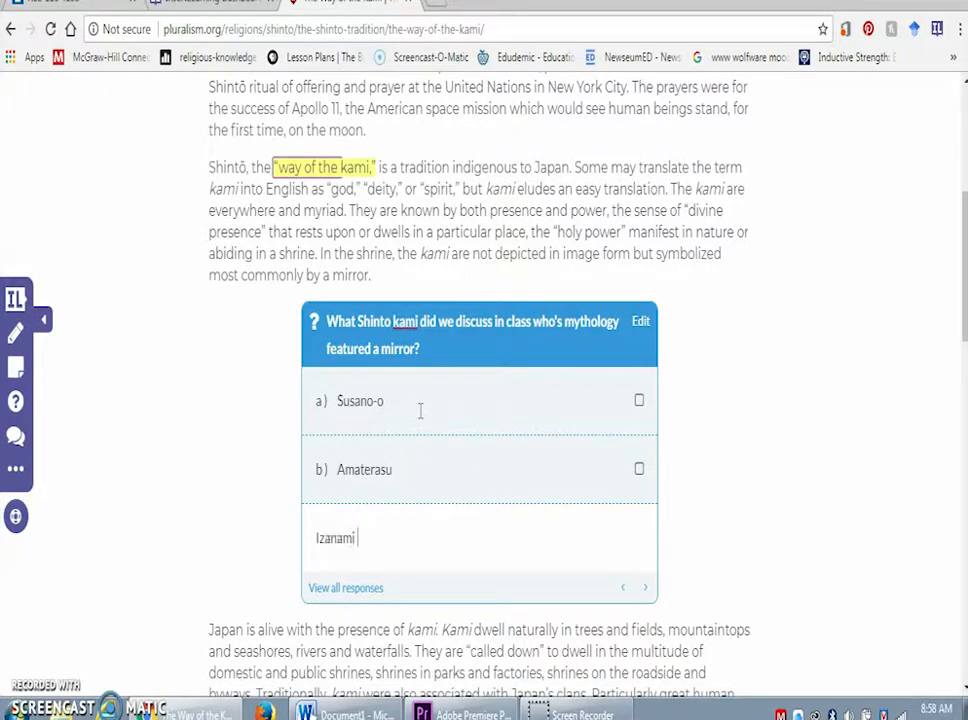
{"action": "key", "text": "Return"}
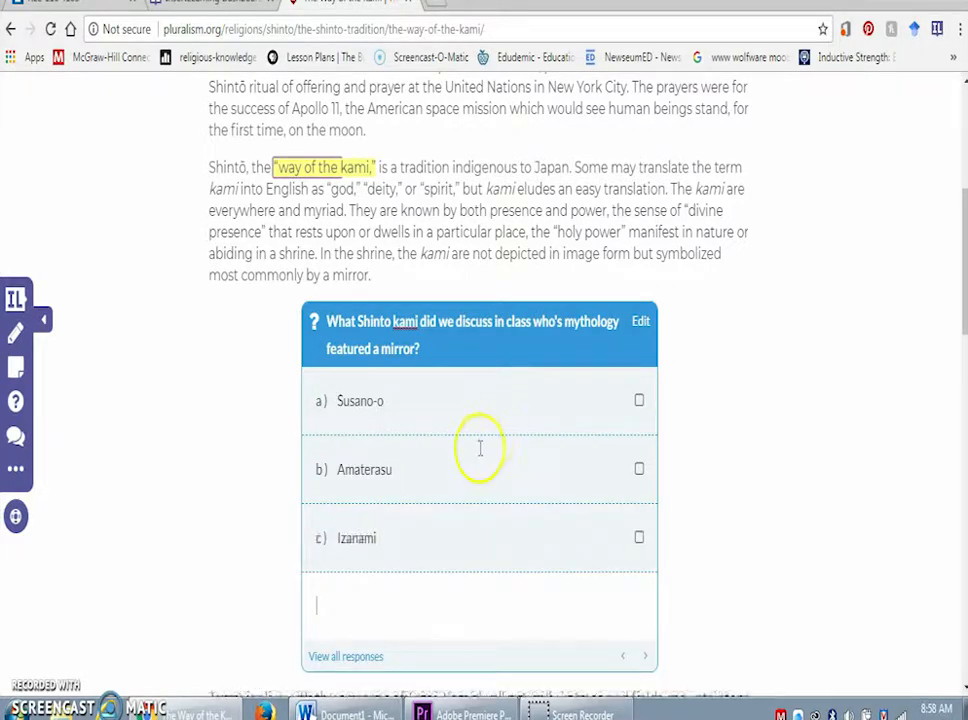
{"action": "left_click", "coordinate": [638, 470]}
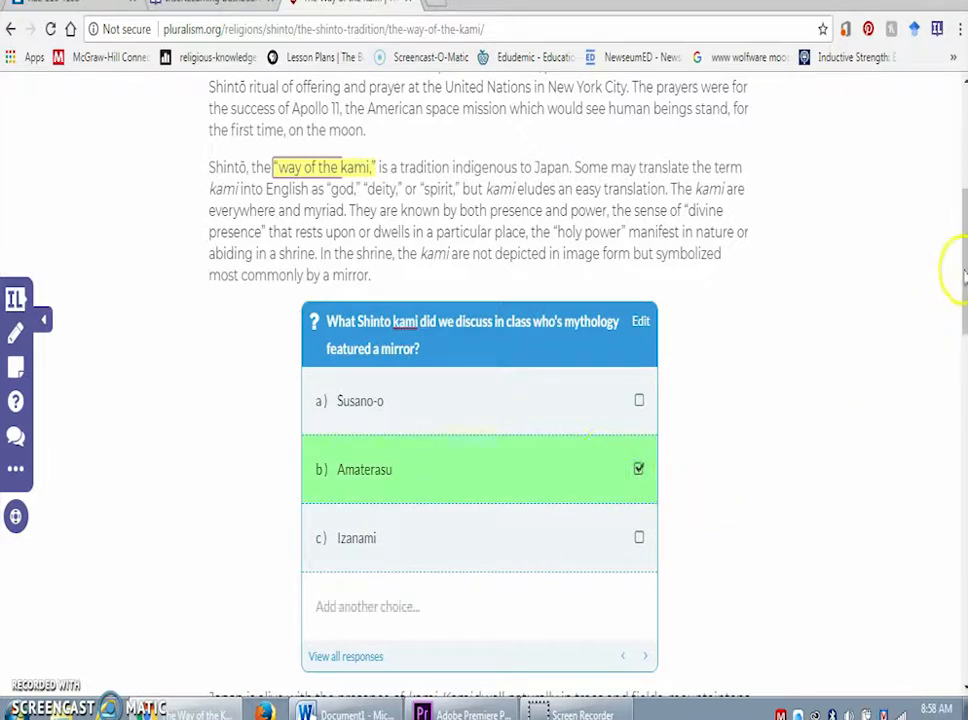
Step: Insert a note block below the essay paragraph about the Ise shrine
{"action": "left_click_drag", "start_coordinate": [963, 268], "coordinate": [963, 298]}
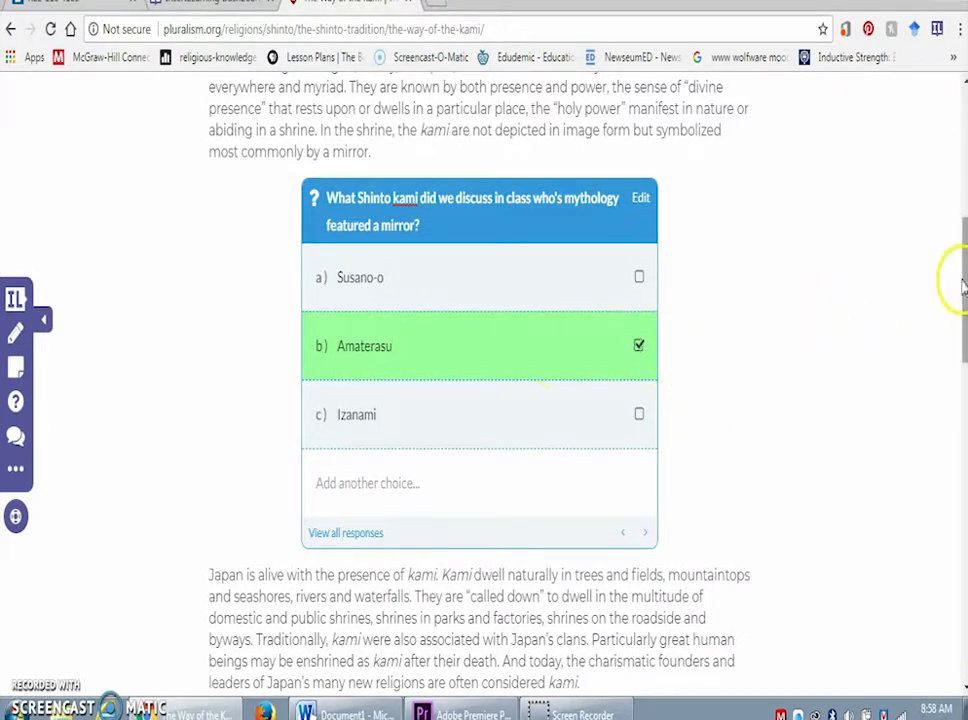
{"action": "left_click_drag", "start_coordinate": [963, 283], "coordinate": [963, 401]}
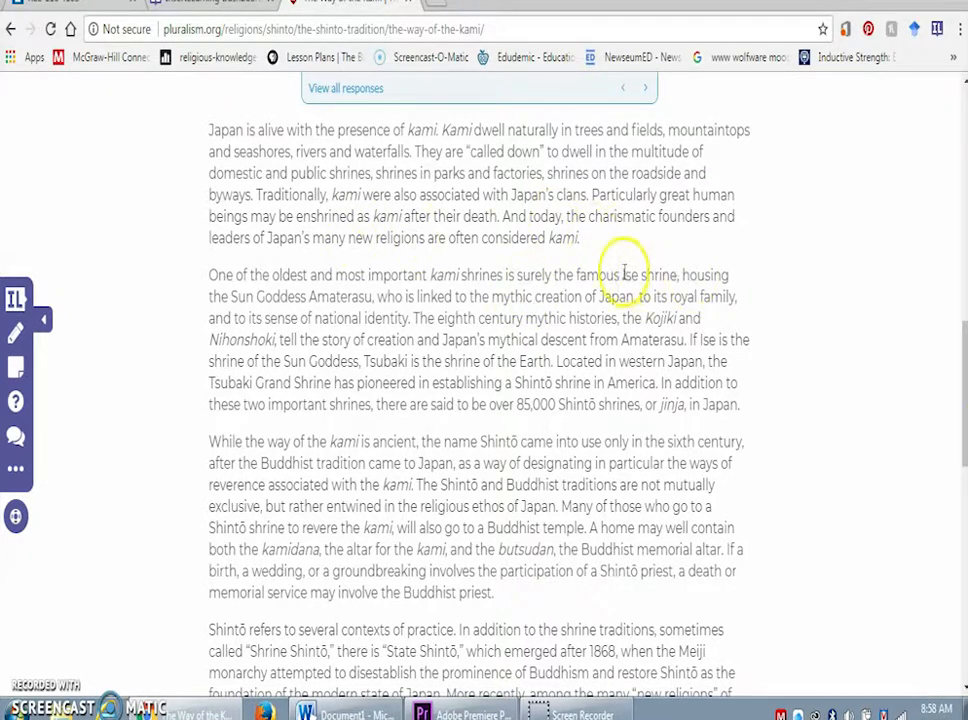
{"action": "left_click_drag", "start_coordinate": [624, 272], "coordinate": [678, 273]}
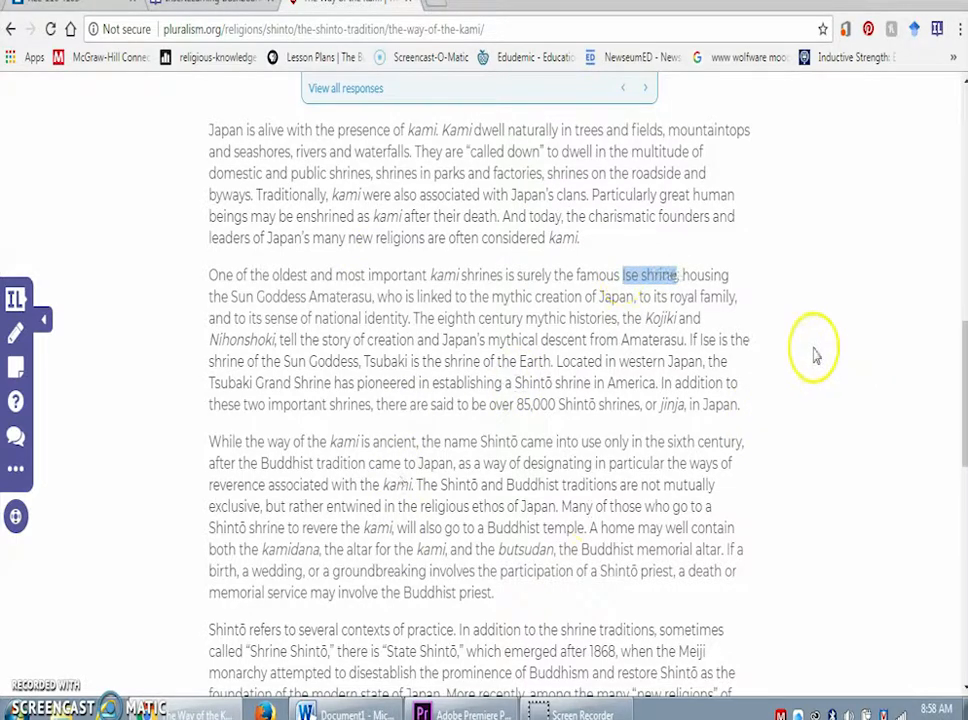
{"action": "left_click", "coordinate": [635, 343]}
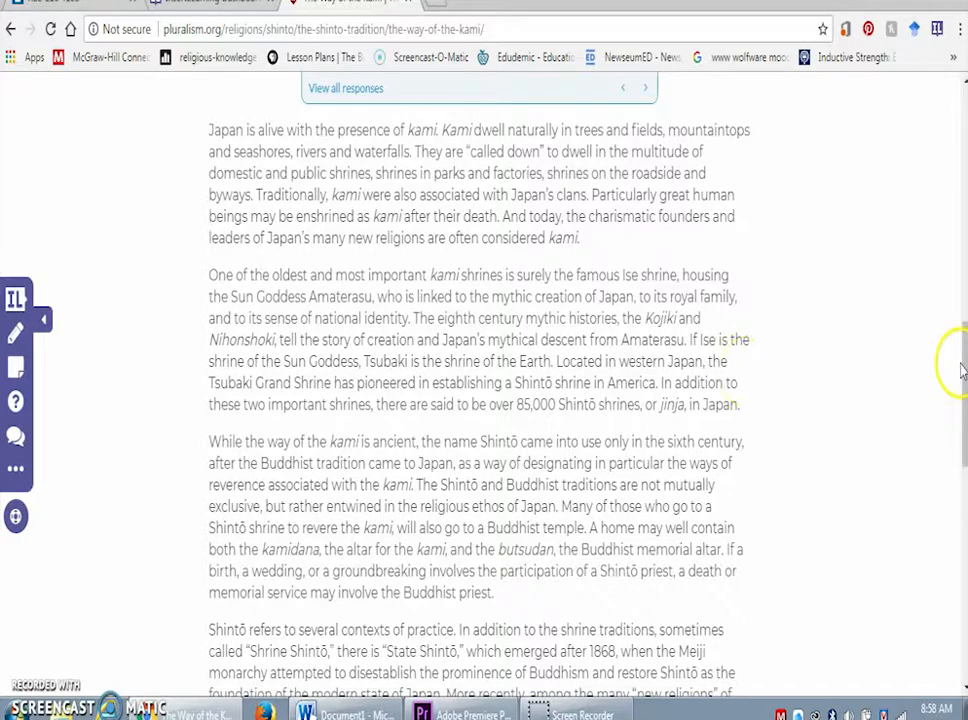
{"action": "left_click_drag", "start_coordinate": [960, 370], "coordinate": [962, 339]}
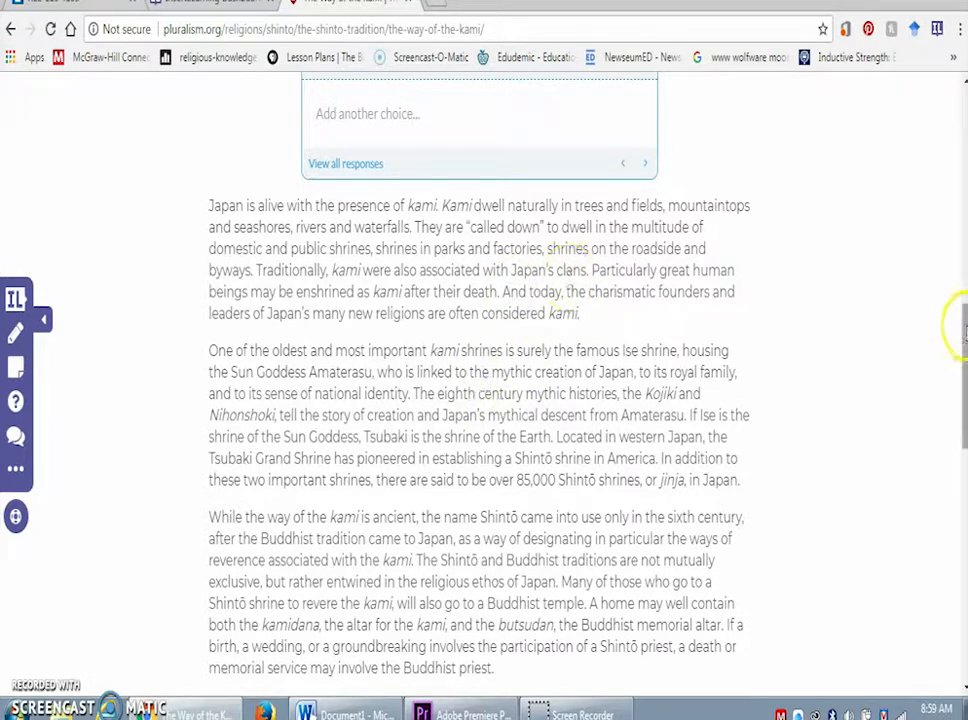
{"action": "left_click_drag", "start_coordinate": [963, 330], "coordinate": [963, 373]}
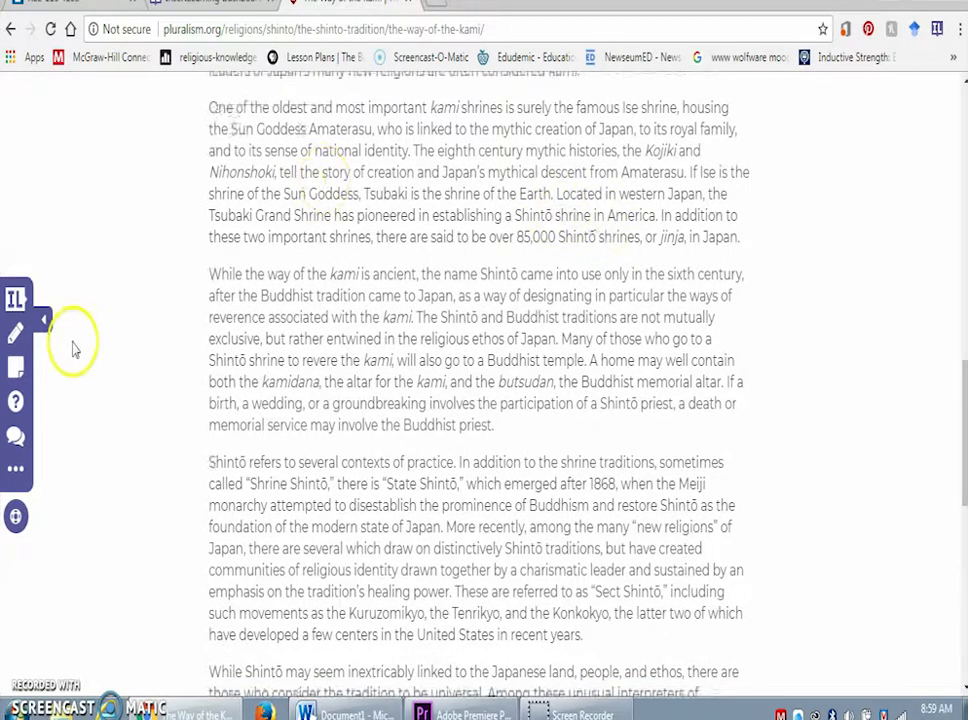
{"action": "left_click_drag", "start_coordinate": [21, 372], "coordinate": [439, 190]}
{"action": "left_click", "coordinate": [338, 303]}
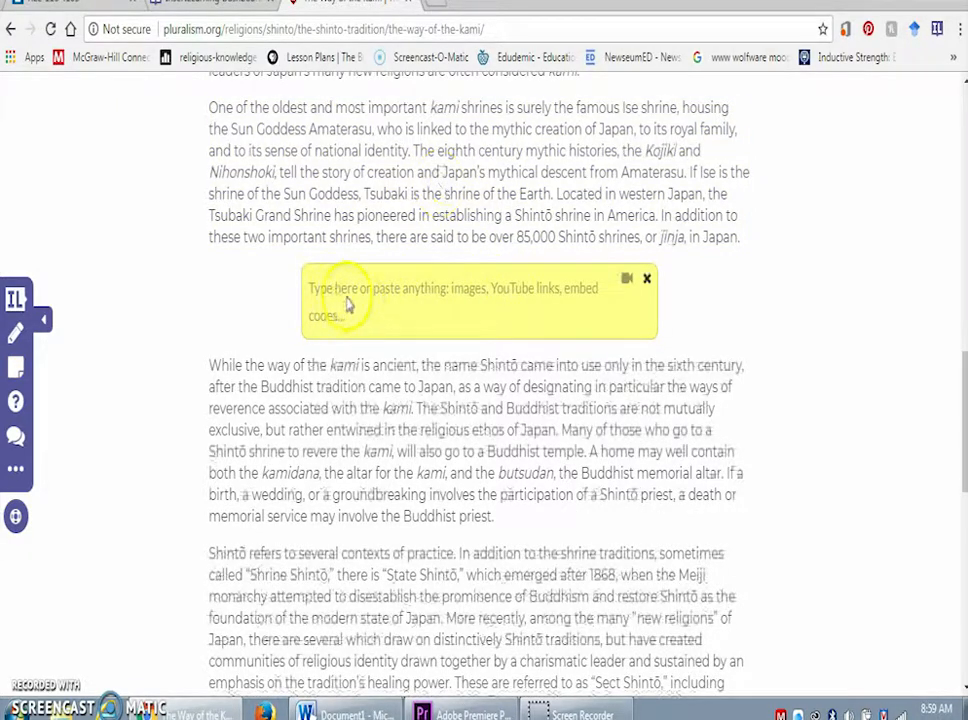
Step: Write "Ise Grand Shrine:" in the new note and leave blank space beneath it for an image
{"action": "left_click", "coordinate": [380, 308]}
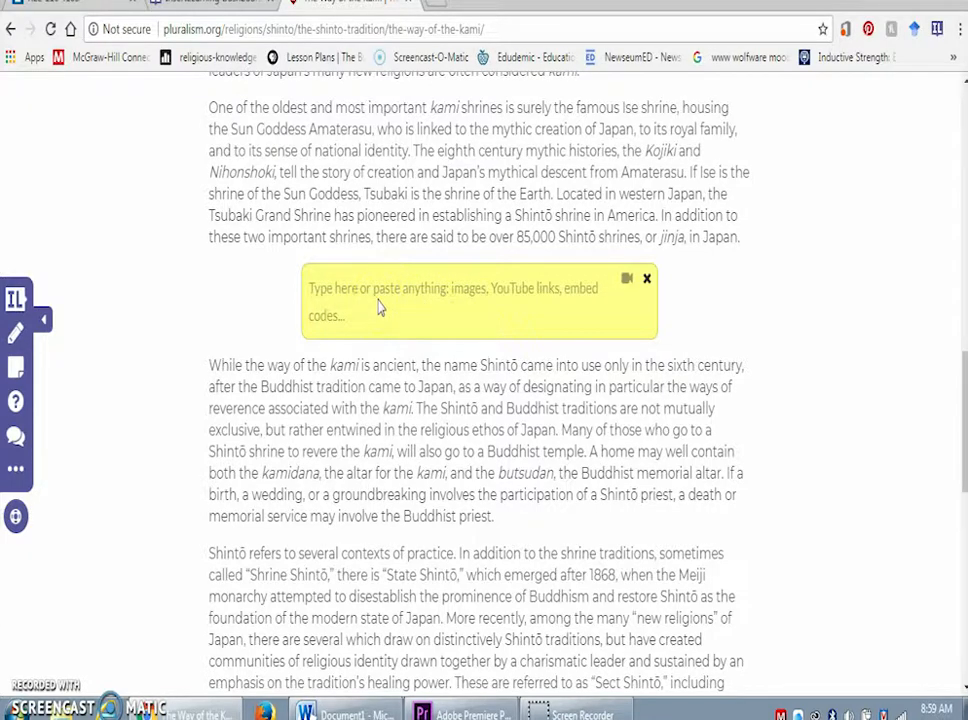
{"action": "left_click", "coordinate": [352, 295]}
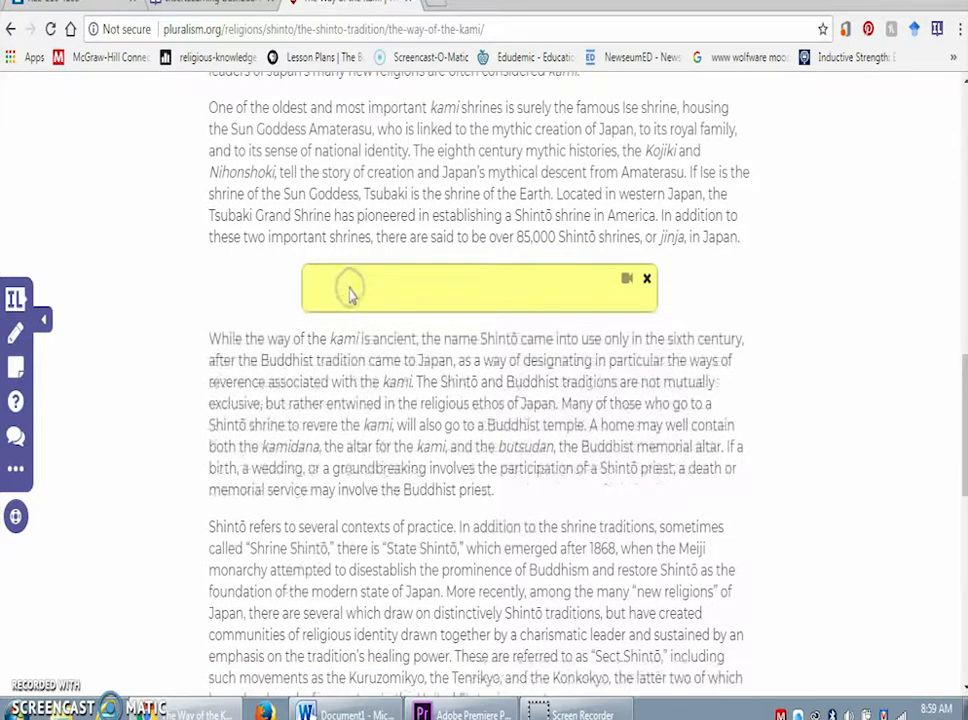
{"action": "type", "text": "Ise Grand Shri"}
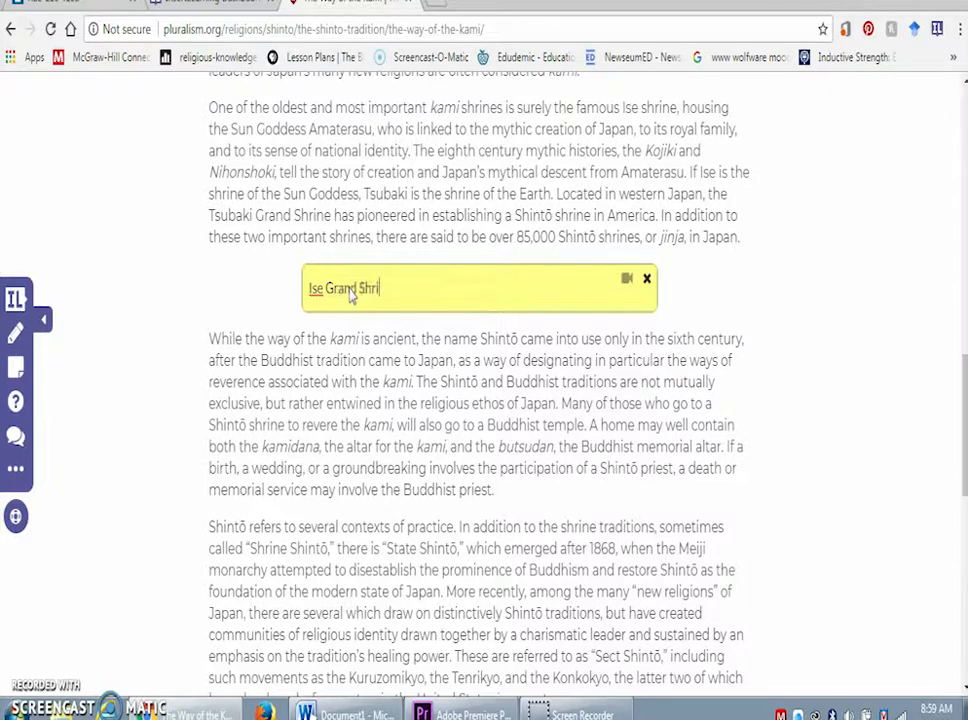
{"action": "type", "text": "ne:"}
{"action": "key", "text": "Return"}
{"action": "key", "text": "Return"}
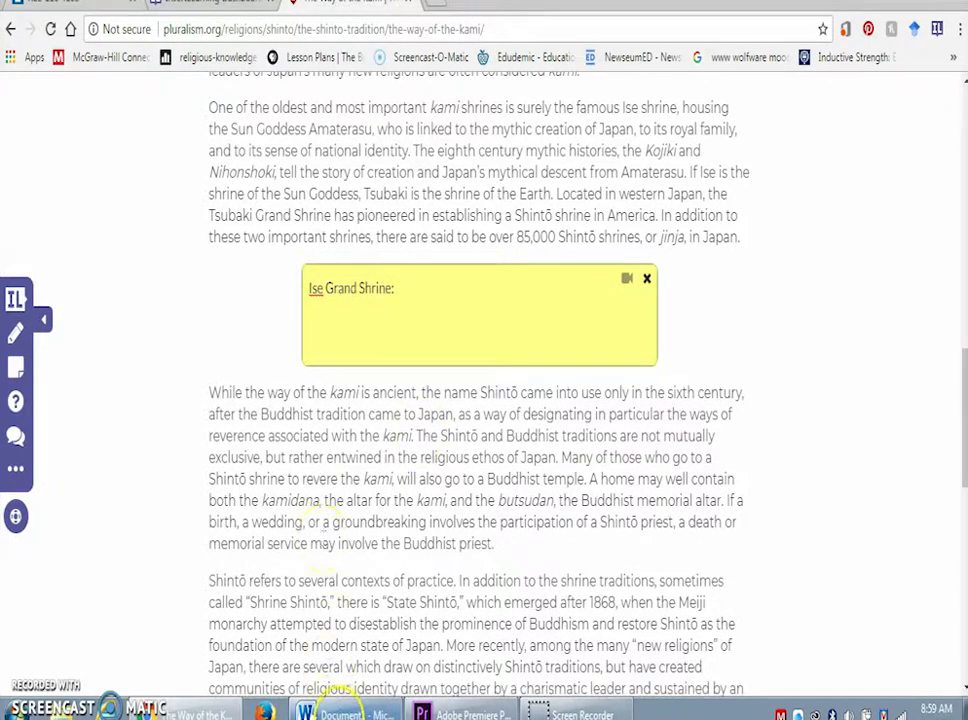
Step: Copy the shrine photo from the Word document and paste it into the Ise Grand Shrine note in the browser
{"action": "left_click", "coordinate": [340, 712]}
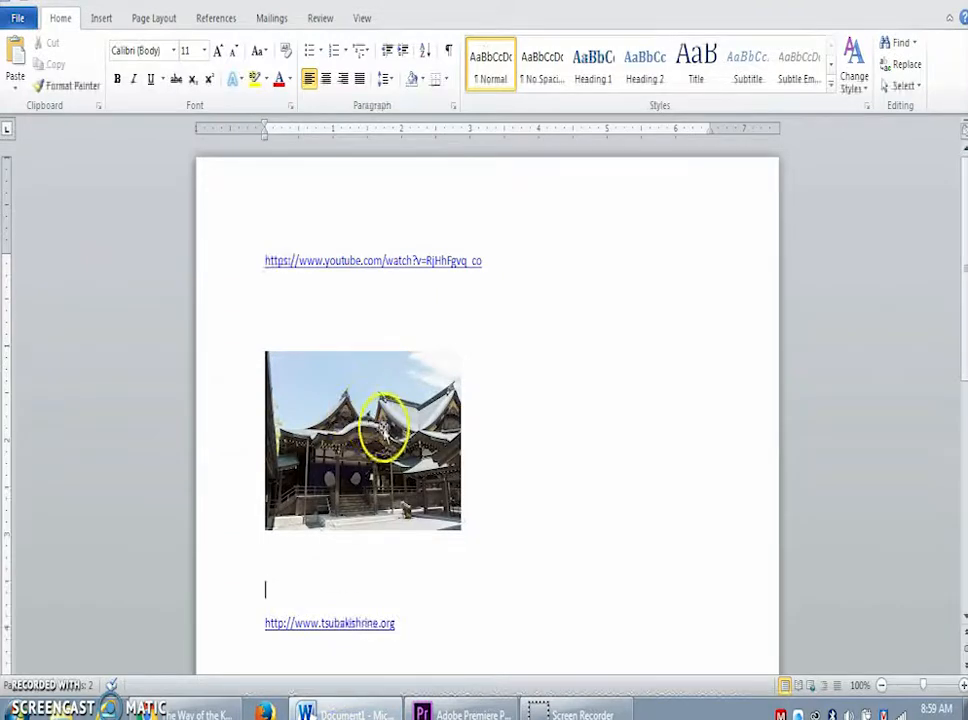
{"action": "left_click", "coordinate": [383, 425]}
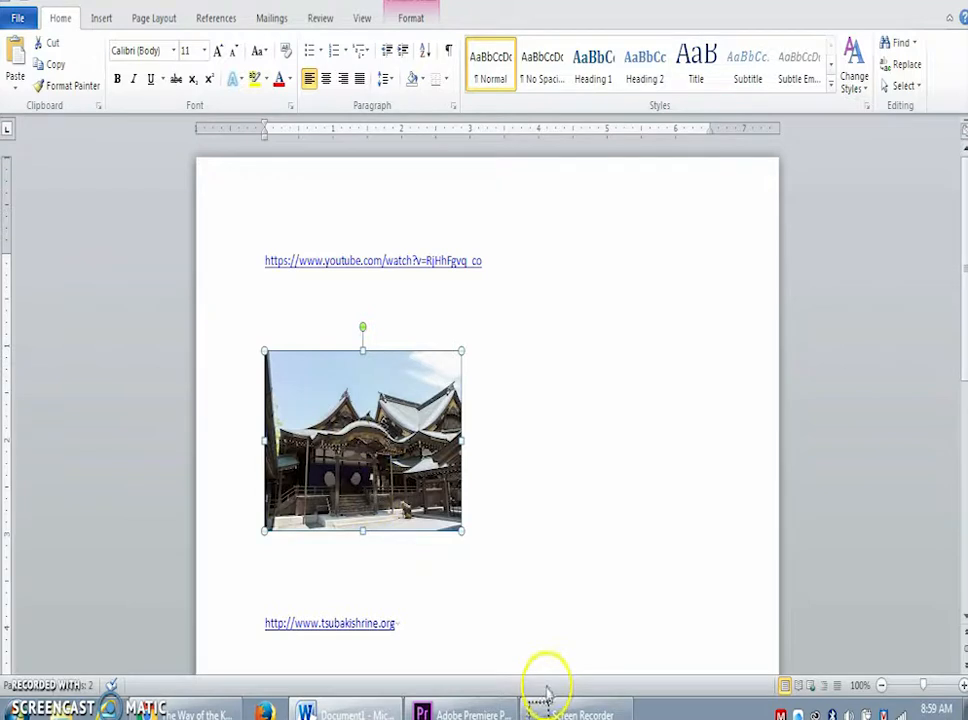
{"action": "left_click", "coordinate": [192, 712]}
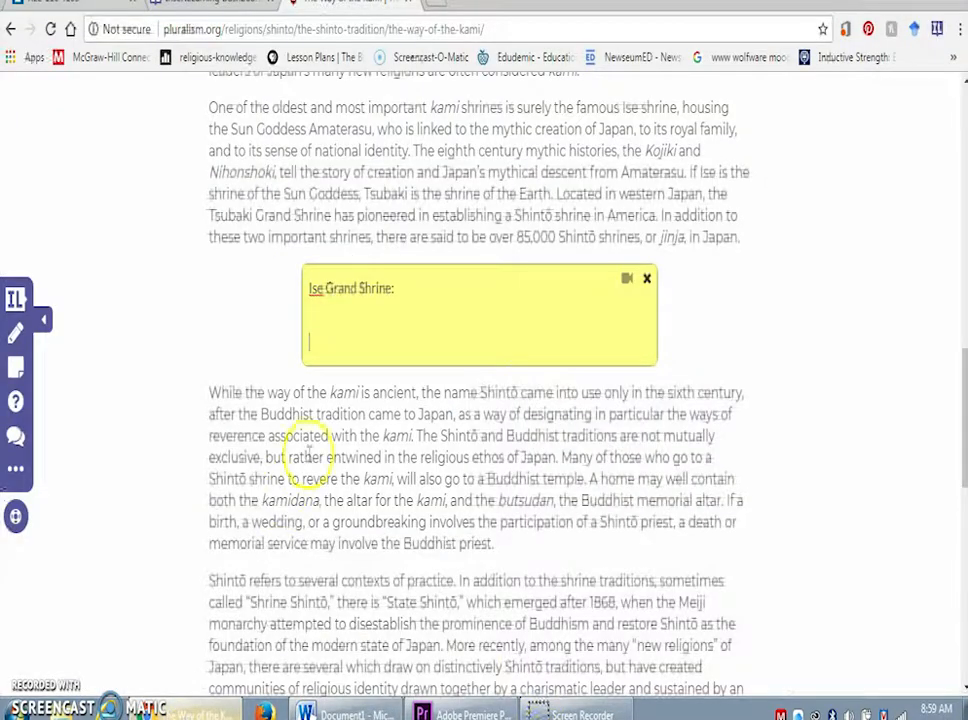
{"action": "key", "text": "ctrl+v"}
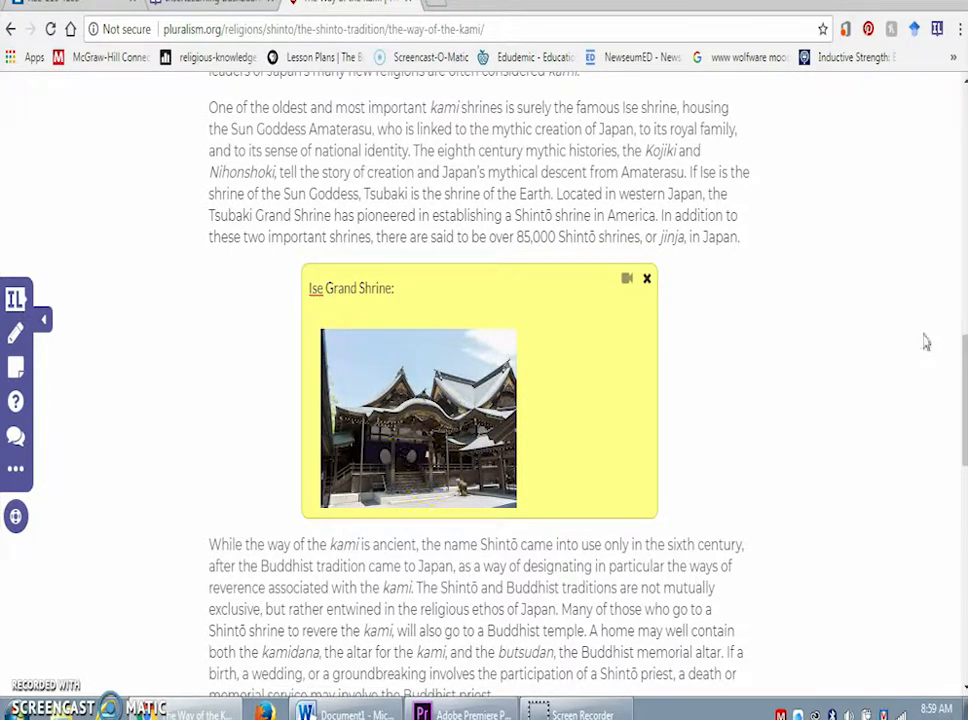
Step: Insert a question block below the essay paragraph about Shrine, State and Sect Shintō
{"action": "left_click_drag", "start_coordinate": [963, 352], "coordinate": [964, 445]}
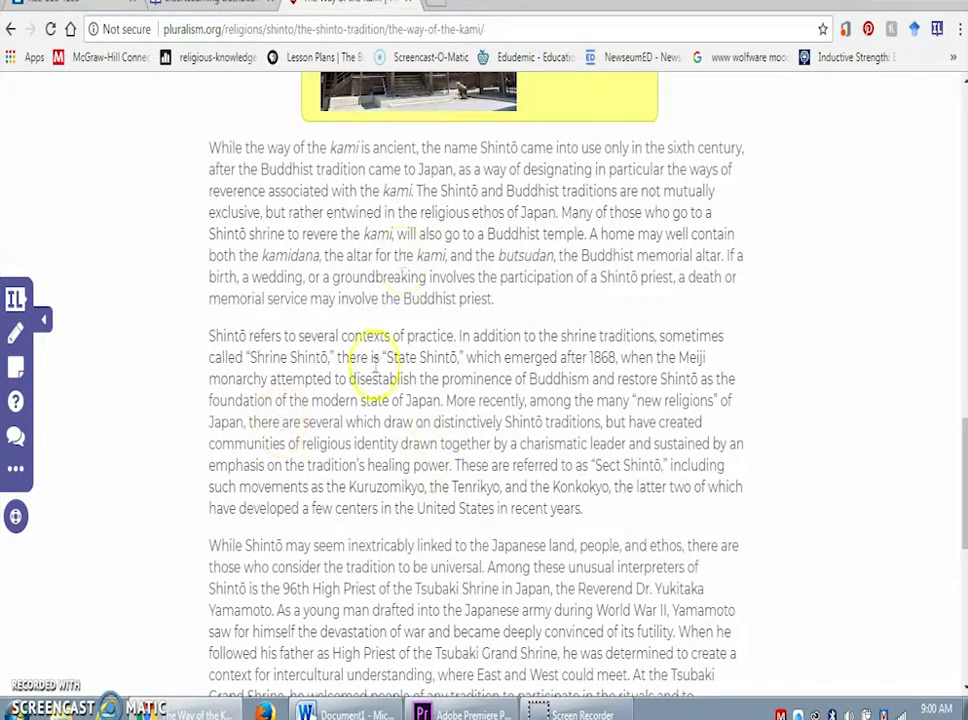
{"action": "scroll", "coordinate": [955, 447], "scroll_direction": "down", "scroll_amount": 1}
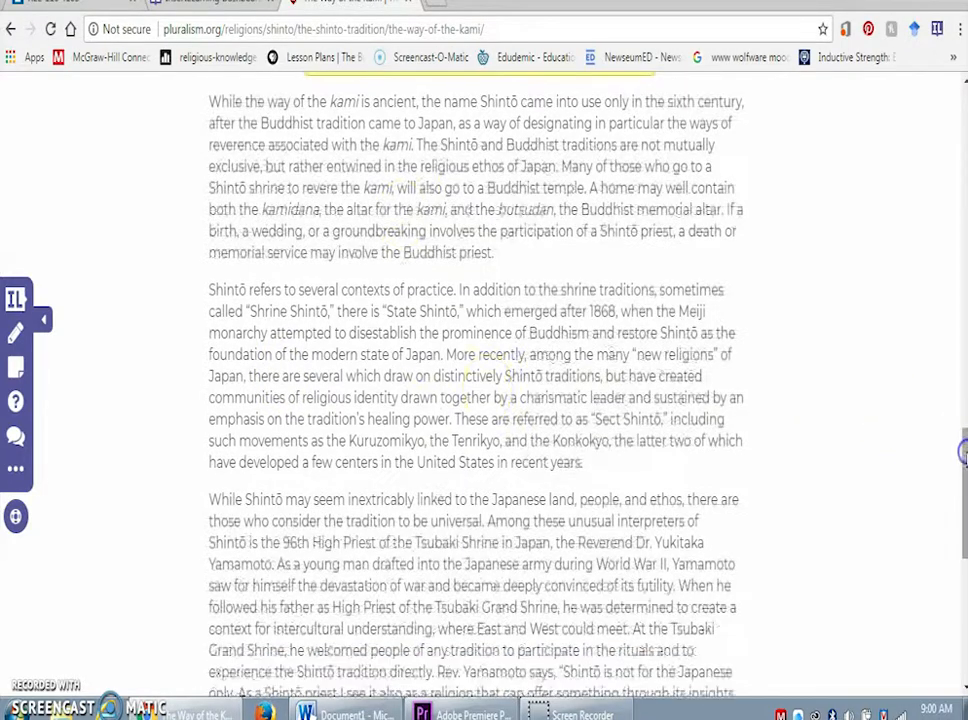
{"action": "left_click", "coordinate": [18, 404]}
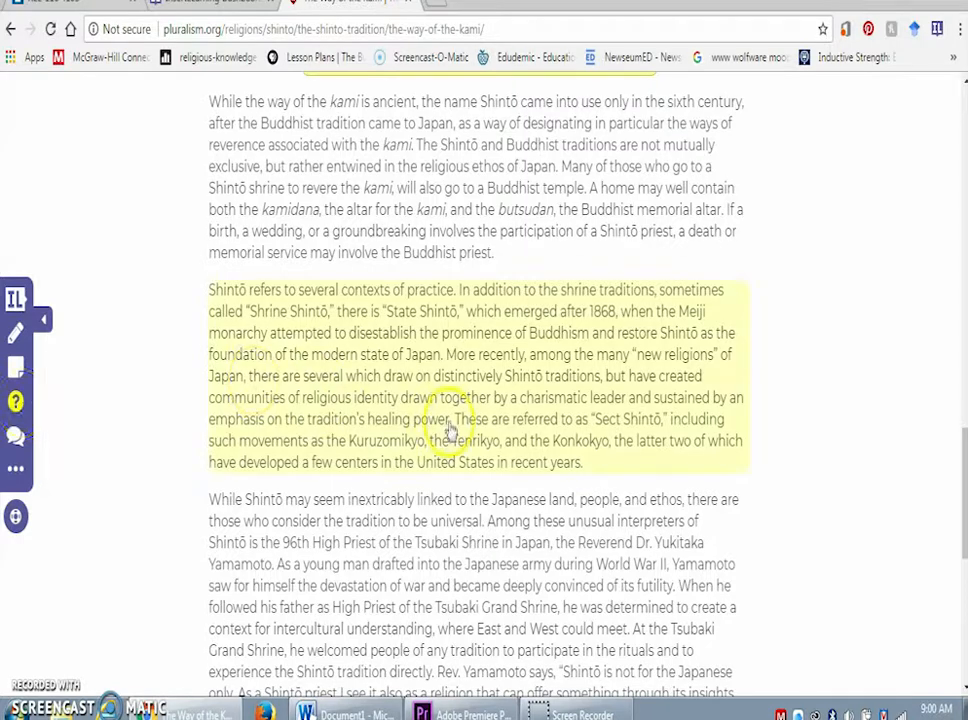
{"action": "left_click", "coordinate": [510, 410]}
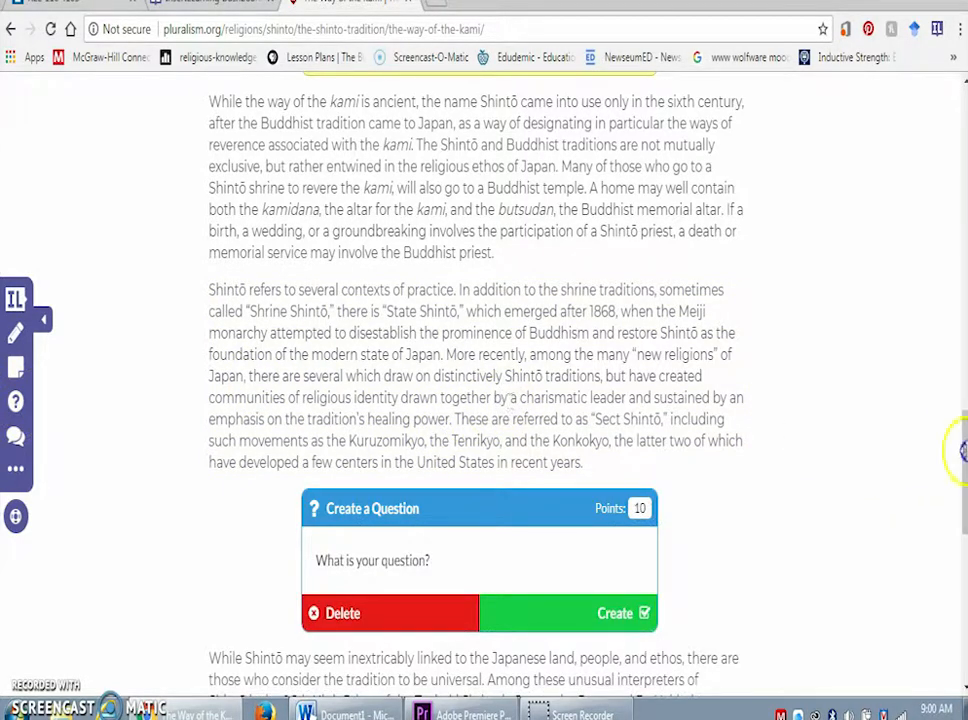
Step: Create the question Provide an example from your readings or from our class discussion of how the Tokugawa Shogunate affected the development of "state shinto."
{"action": "left_click", "coordinate": [459, 550]}
{"action": "type", "text": "Provid"}
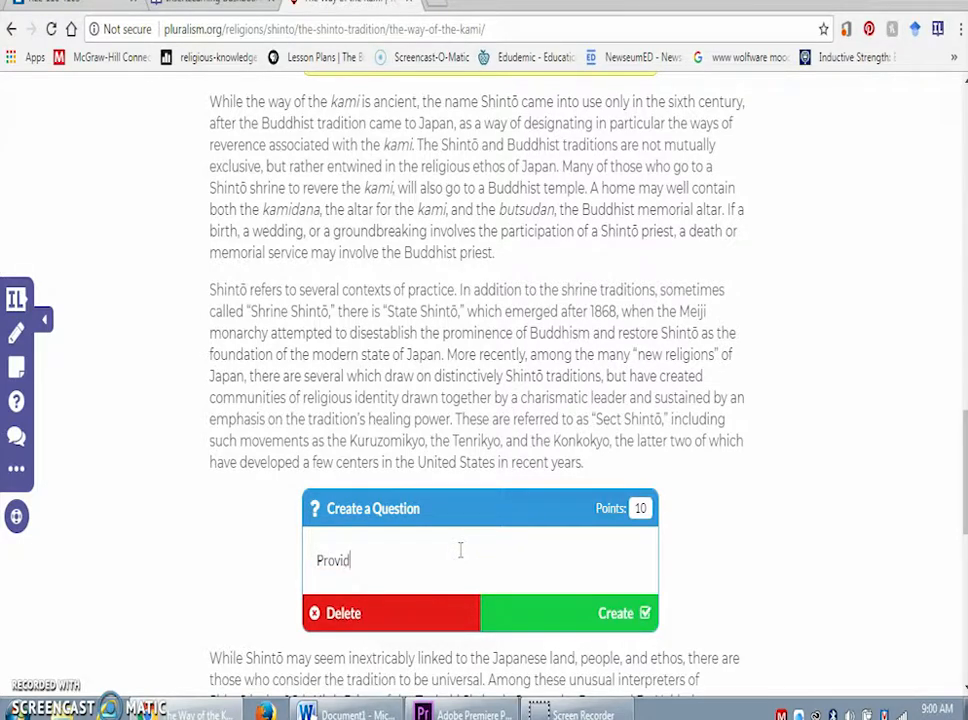
{"action": "type", "text": "e an example from your readings"}
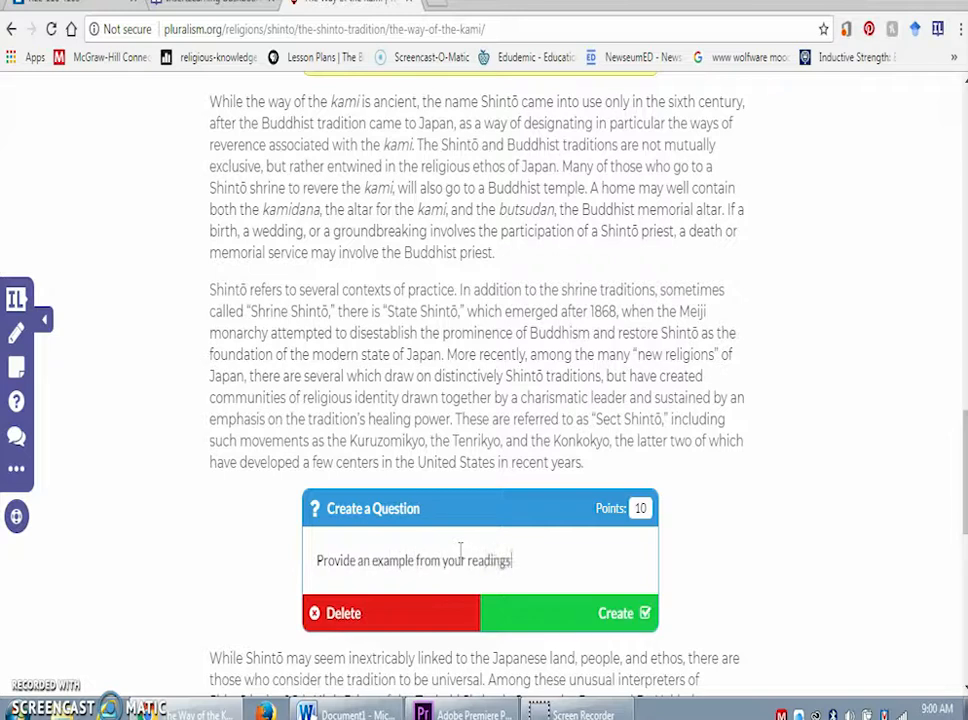
{"action": "type", "text": " or from our class "}
{"action": "type", "text": "discussion"}
{"action": "type", "text": " of how the Tok"}
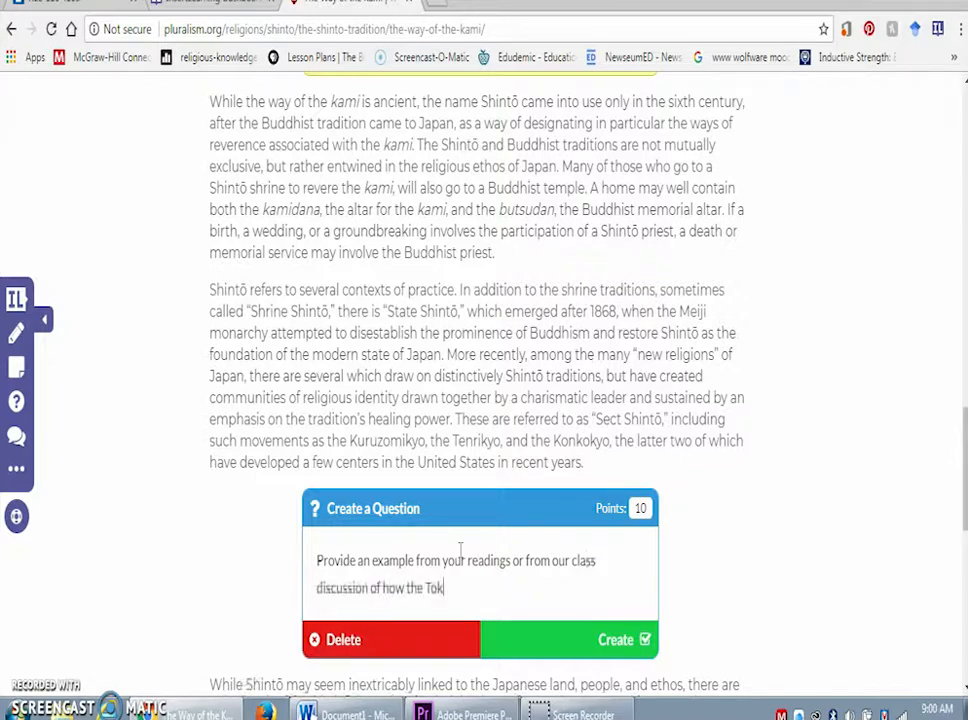
{"action": "type", "text": "ugawa Sho"}
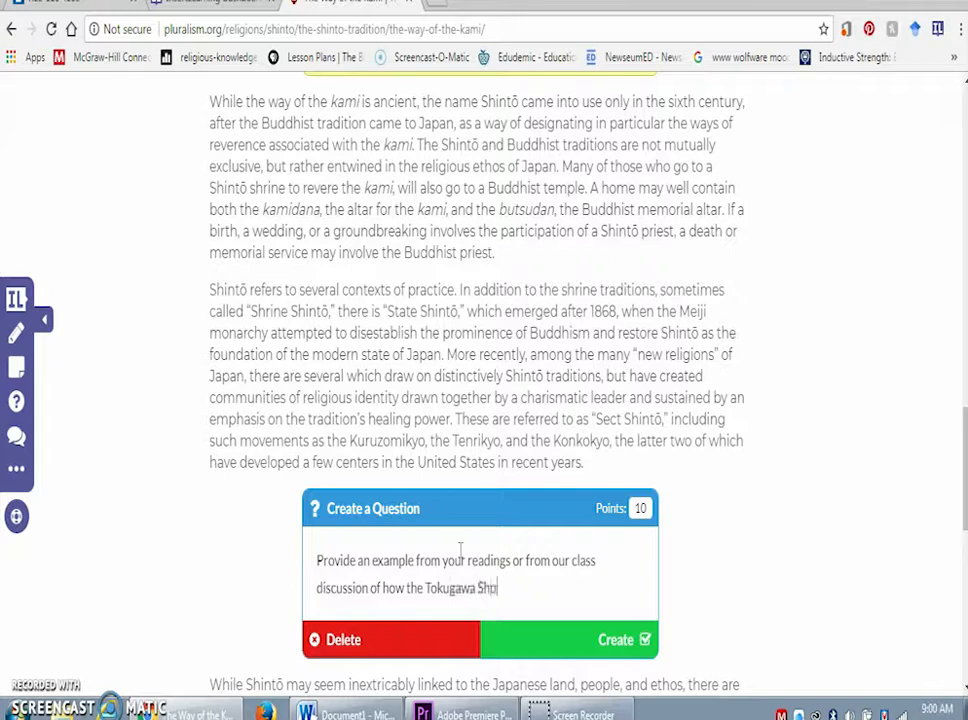
{"action": "type", "text": "gunate affected the de"}
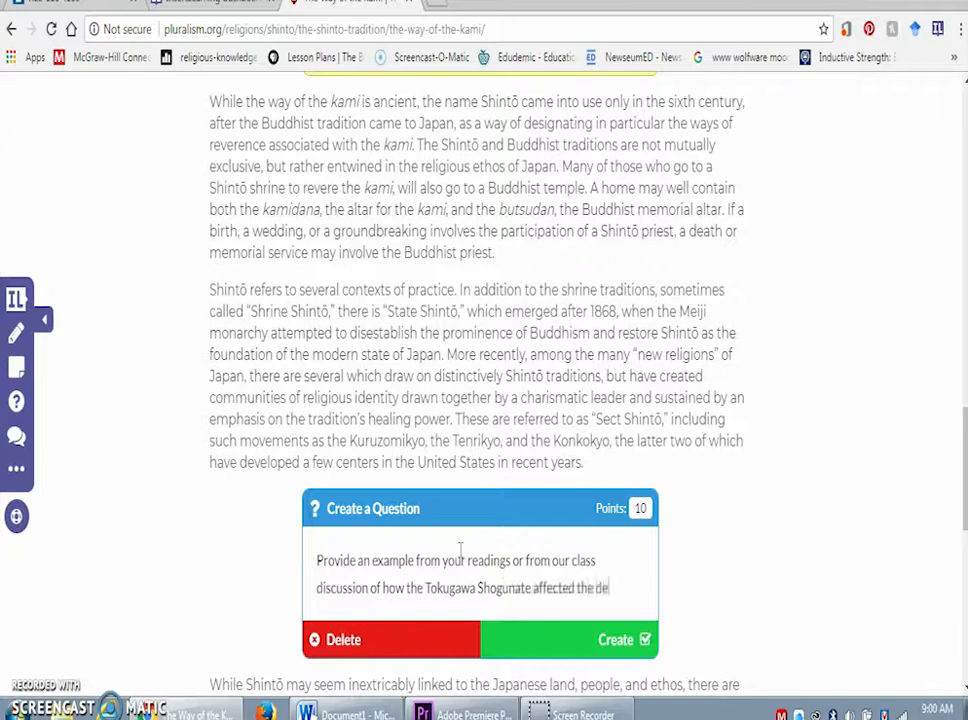
{"action": "type", "text": "pment of \"state shinto."}
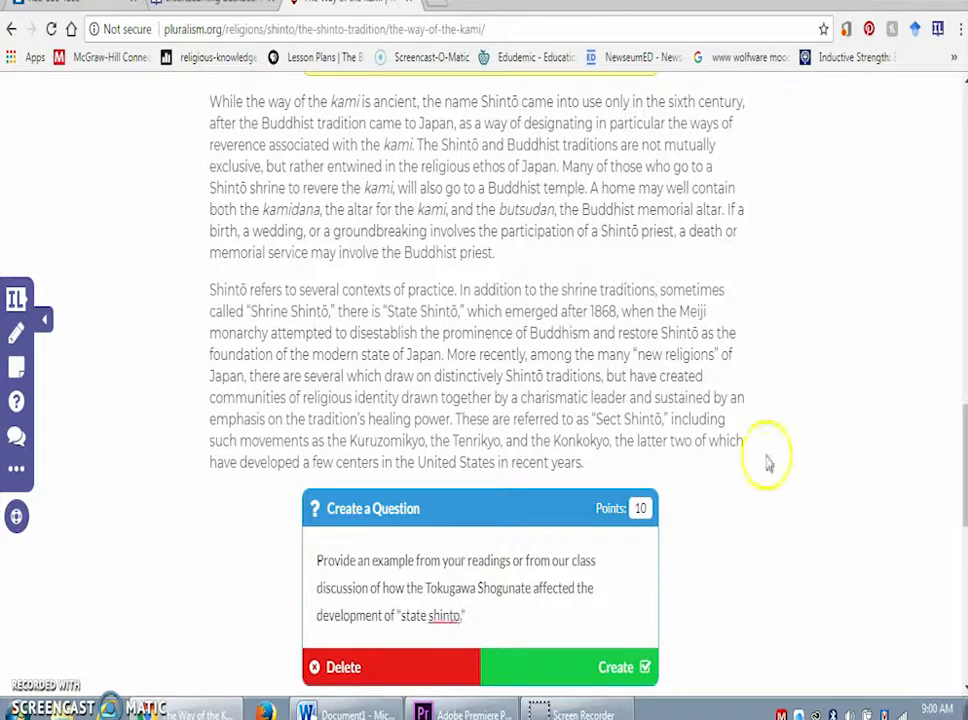
{"action": "scroll", "coordinate": [962, 467], "scroll_direction": "down", "scroll_amount": 1}
{"action": "scroll", "coordinate": [962, 470], "scroll_direction": "down", "scroll_amount": 3}
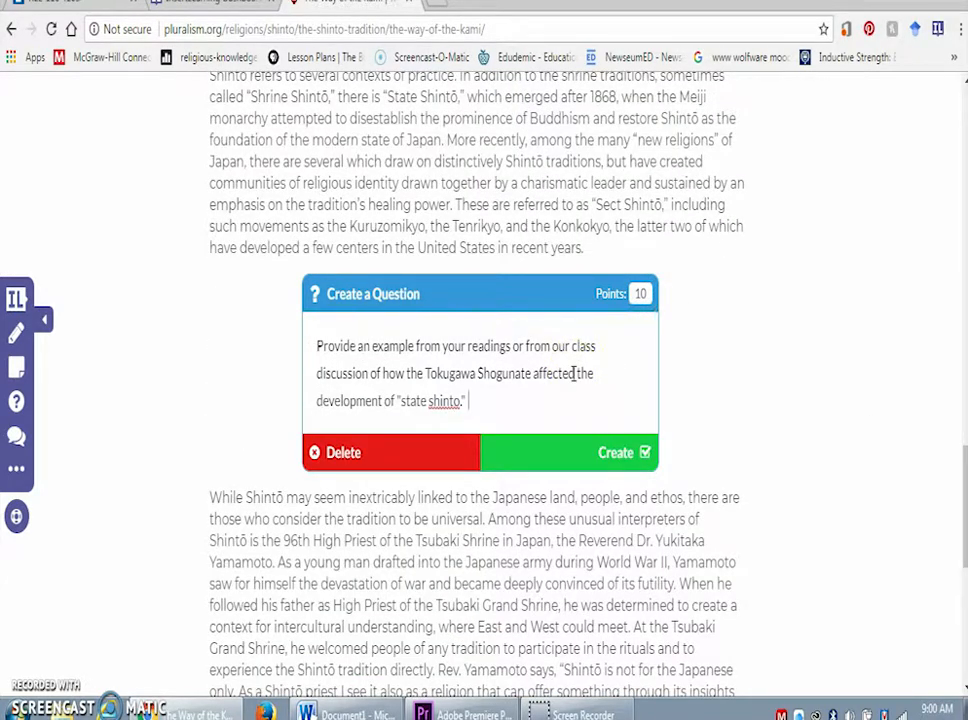
{"action": "left_click", "coordinate": [518, 421]}
{"action": "left_click", "coordinate": [577, 462]}
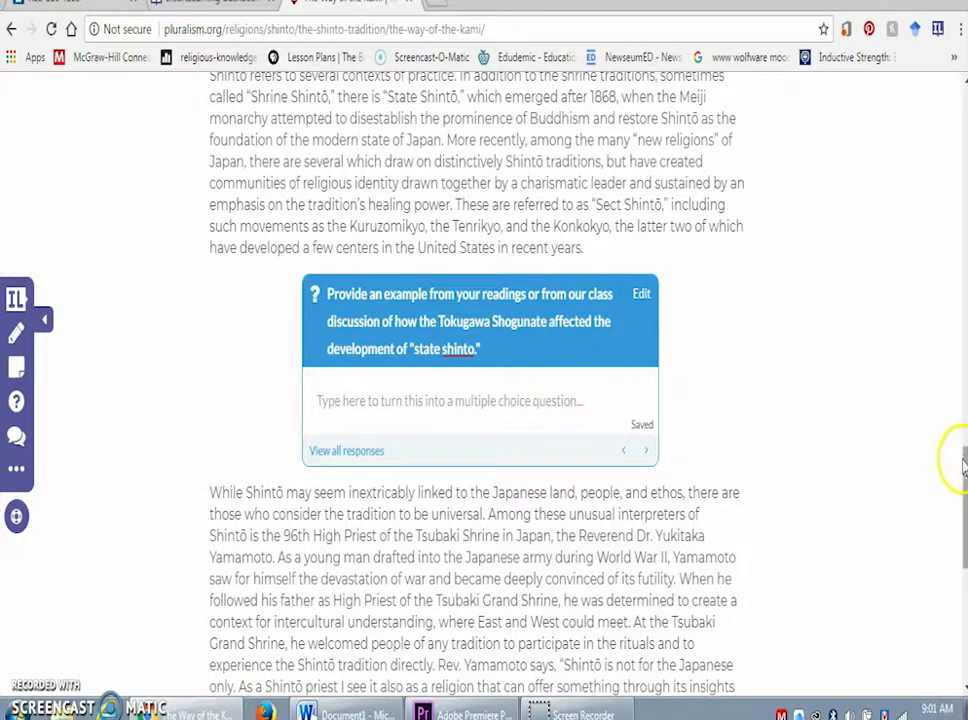
Step: Insert a note block for the State Shintō paragraph, directly below the Tokugawa Shogunate question
{"action": "left_click_drag", "start_coordinate": [963, 463], "coordinate": [963, 540]}
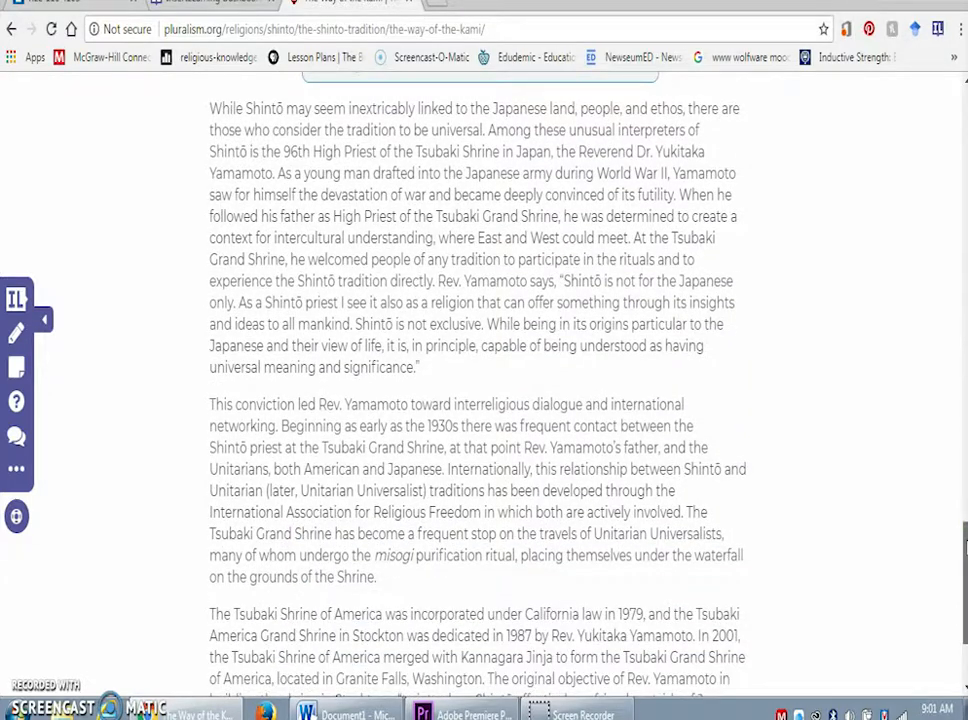
{"action": "left_click_drag", "start_coordinate": [964, 545], "coordinate": [957, 454]}
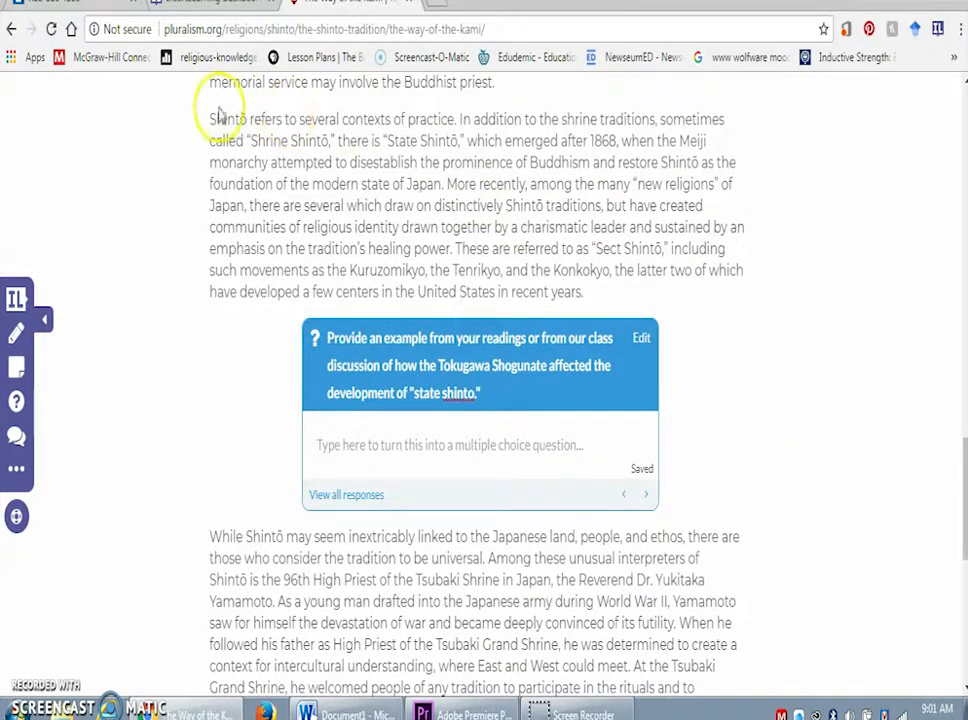
{"action": "left_click_drag", "start_coordinate": [211, 121], "coordinate": [663, 285]}
{"action": "left_click", "coordinate": [339, 210]}
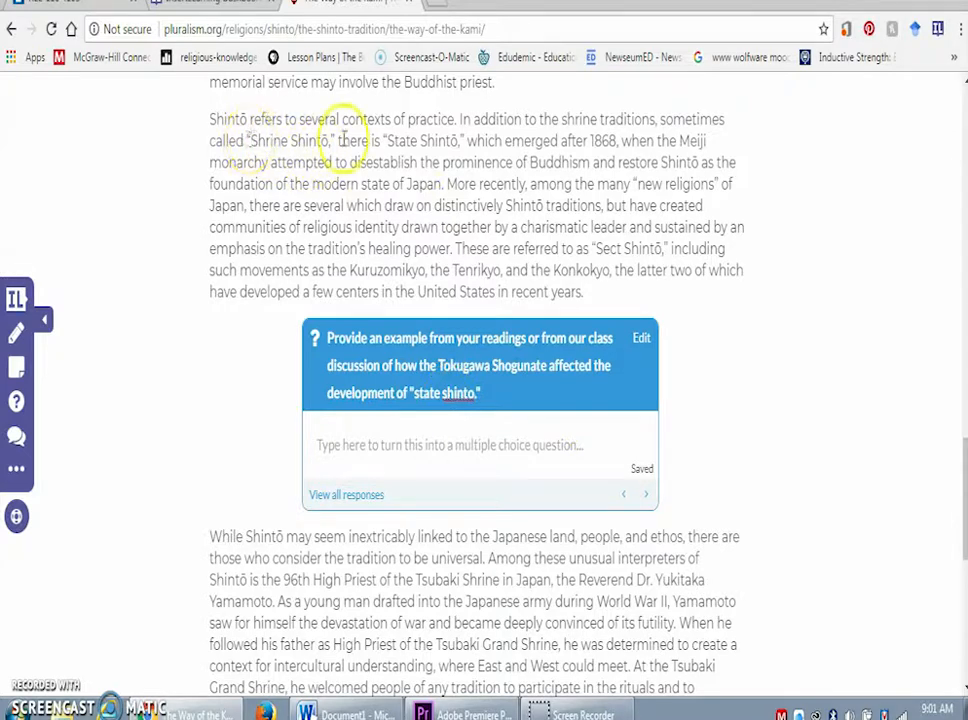
{"action": "left_click", "coordinate": [16, 370]}
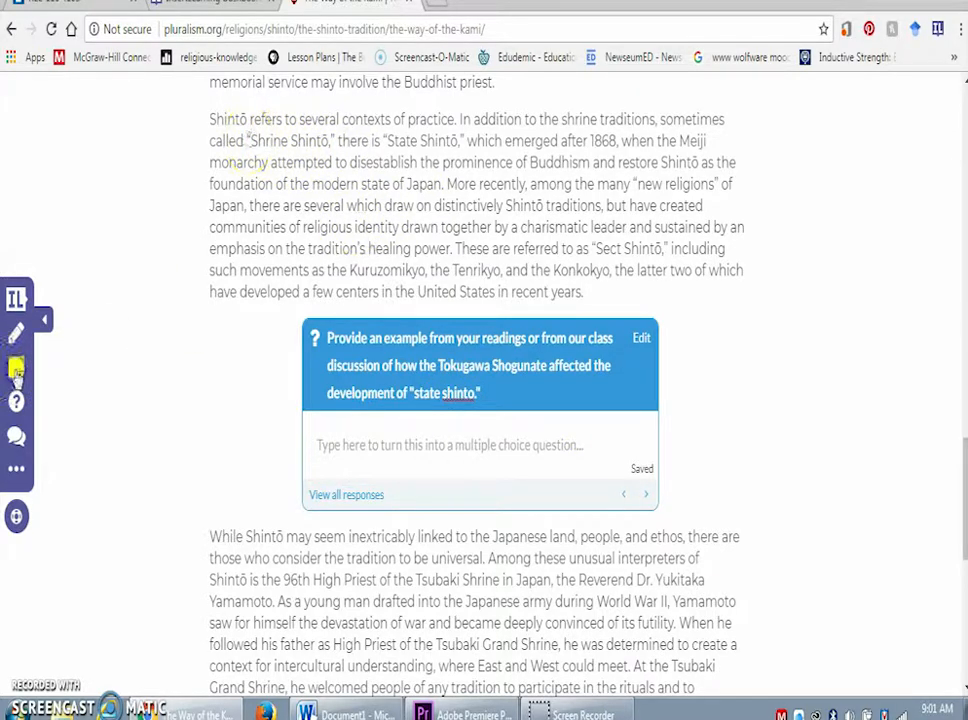
{"action": "left_click", "coordinate": [394, 176]}
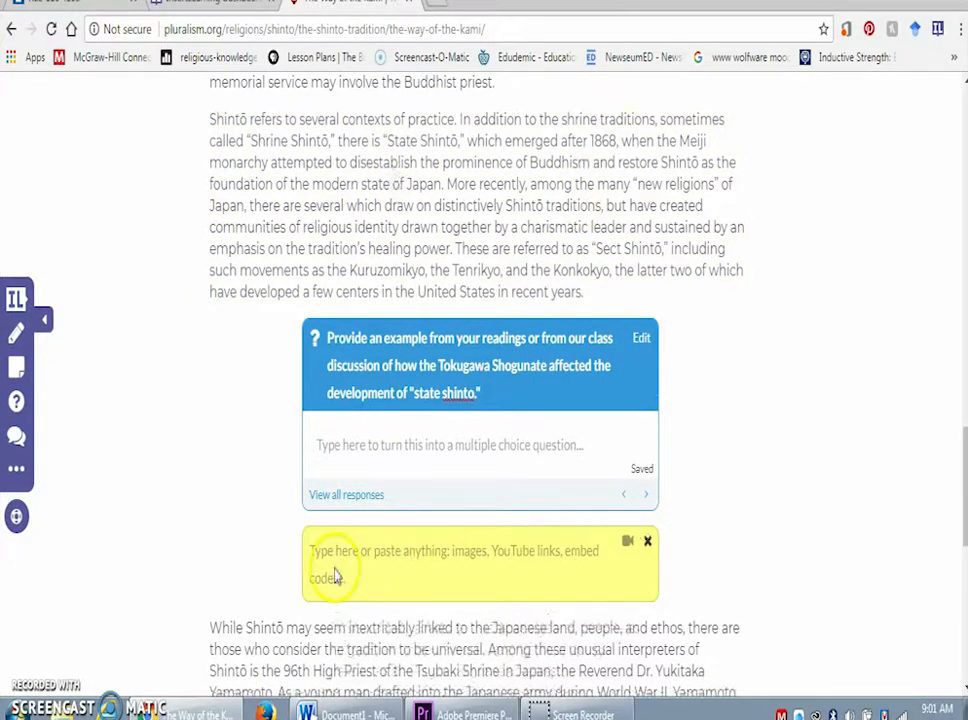
{"action": "left_click", "coordinate": [373, 563]}
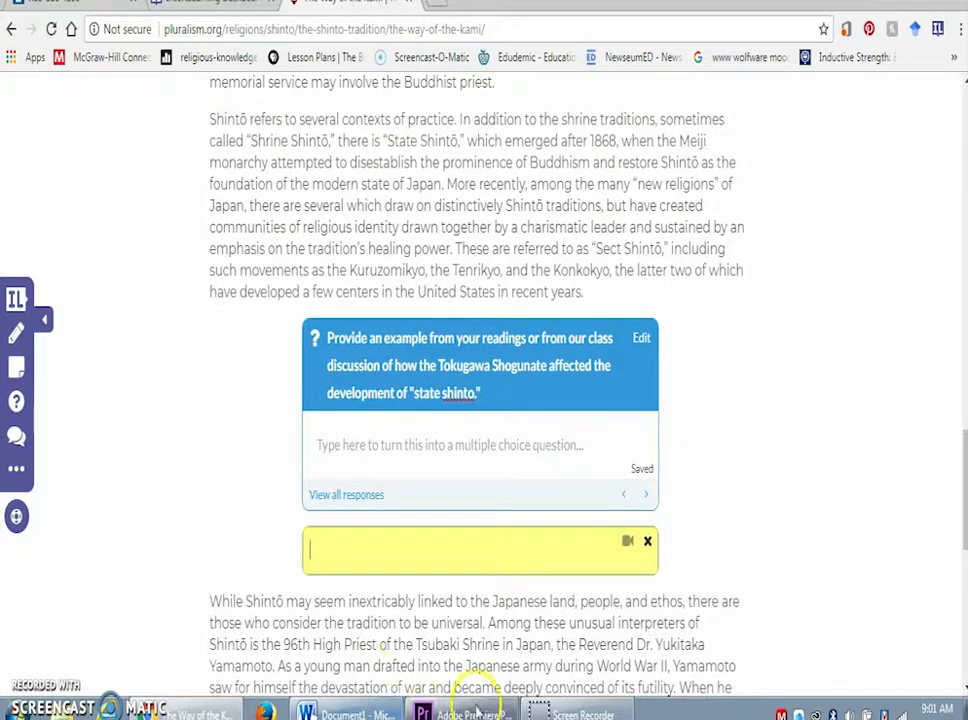
{"action": "left_click", "coordinate": [340, 714]}
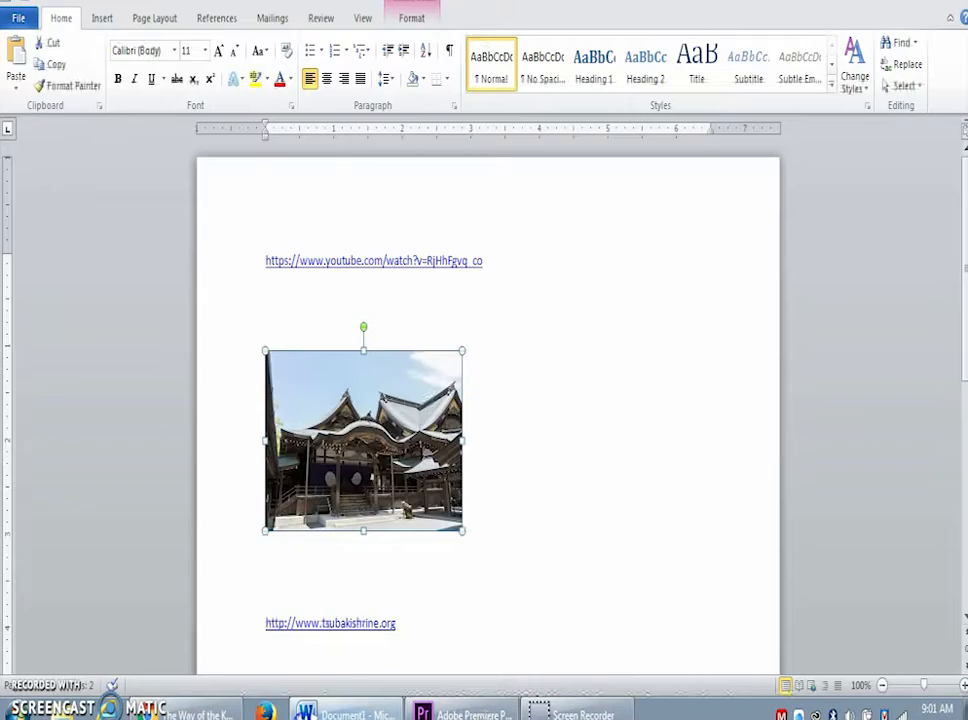
{"action": "left_click_drag", "start_coordinate": [491, 273], "coordinate": [296, 236]}
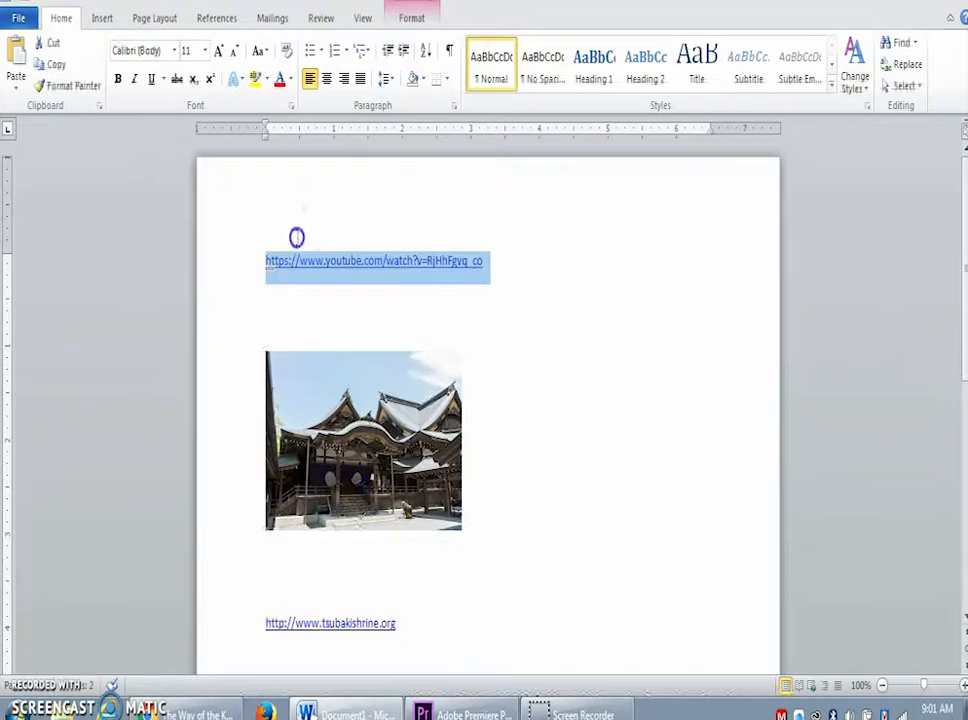
{"action": "left_click", "coordinate": [195, 712]}
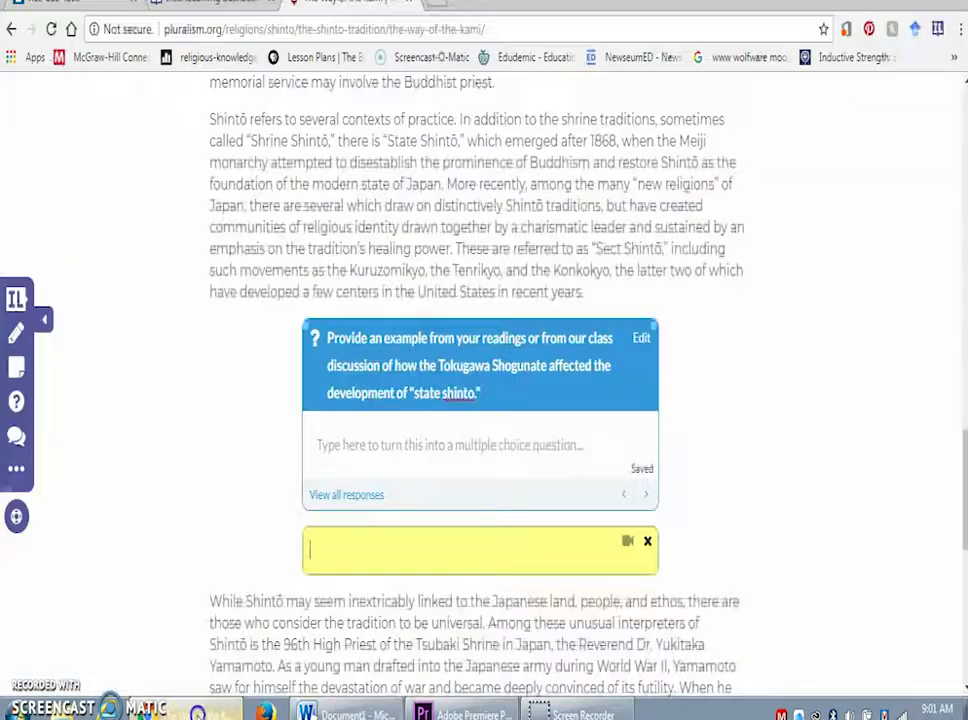
{"action": "left_click", "coordinate": [338, 556]}
{"action": "type", "text": "https://www.youtube.com/watch?v=8lHhFavg_co"}
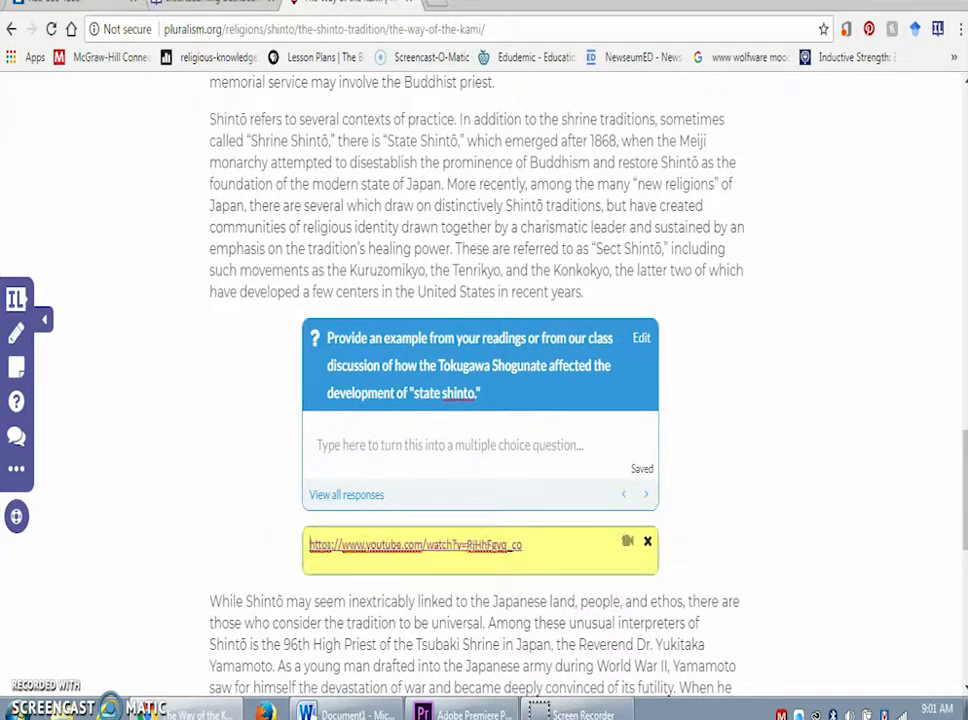
Step: Add the line "Click on the link, and take notes!" above the YouTube link in the note
{"action": "left_click_drag", "start_coordinate": [961, 497], "coordinate": [964, 518]}
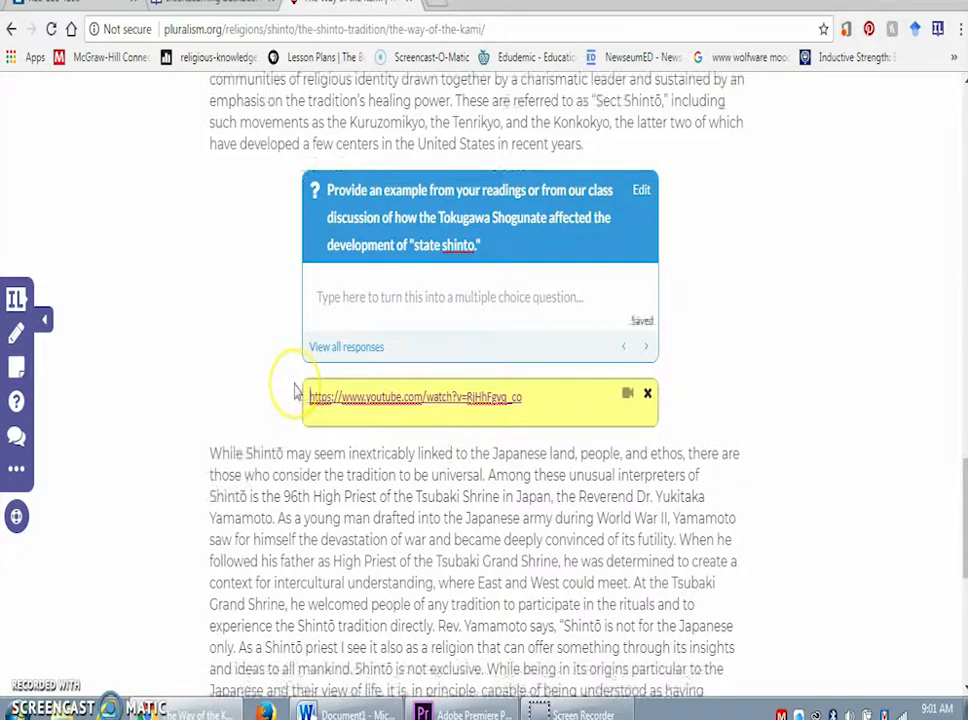
{"action": "key", "text": "Return"}
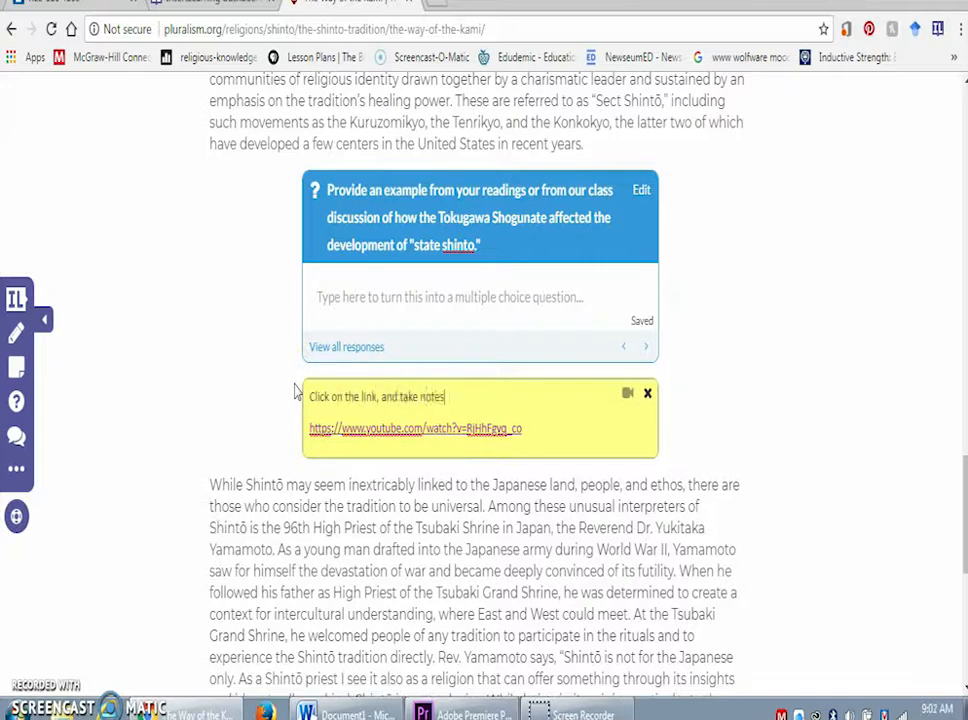
{"action": "key", "text": "Return"}
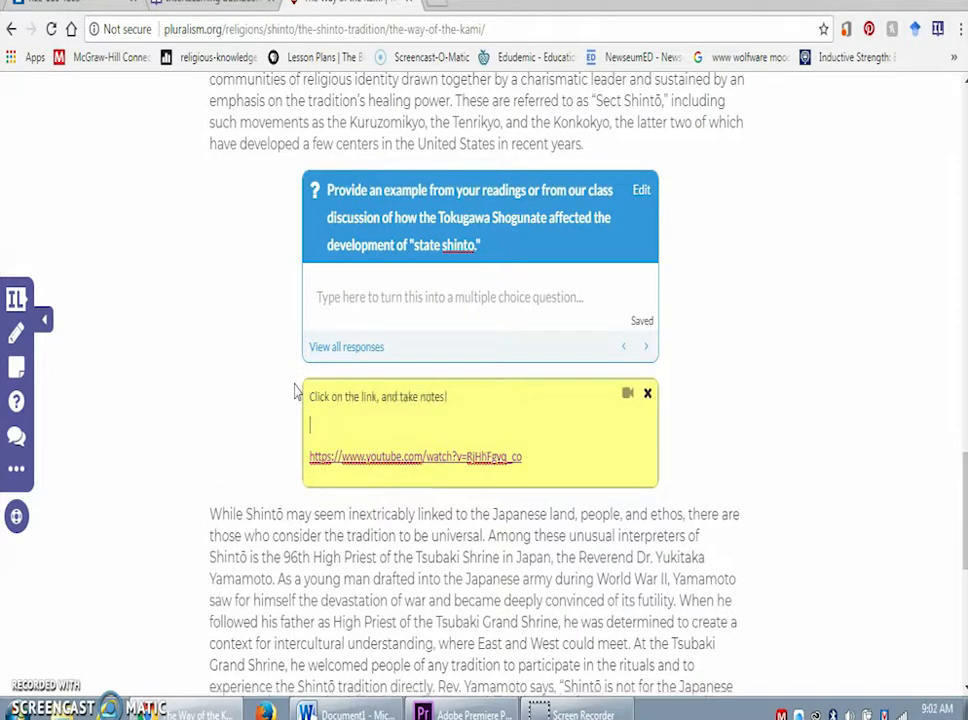
{"action": "key", "text": "BackSpace"}
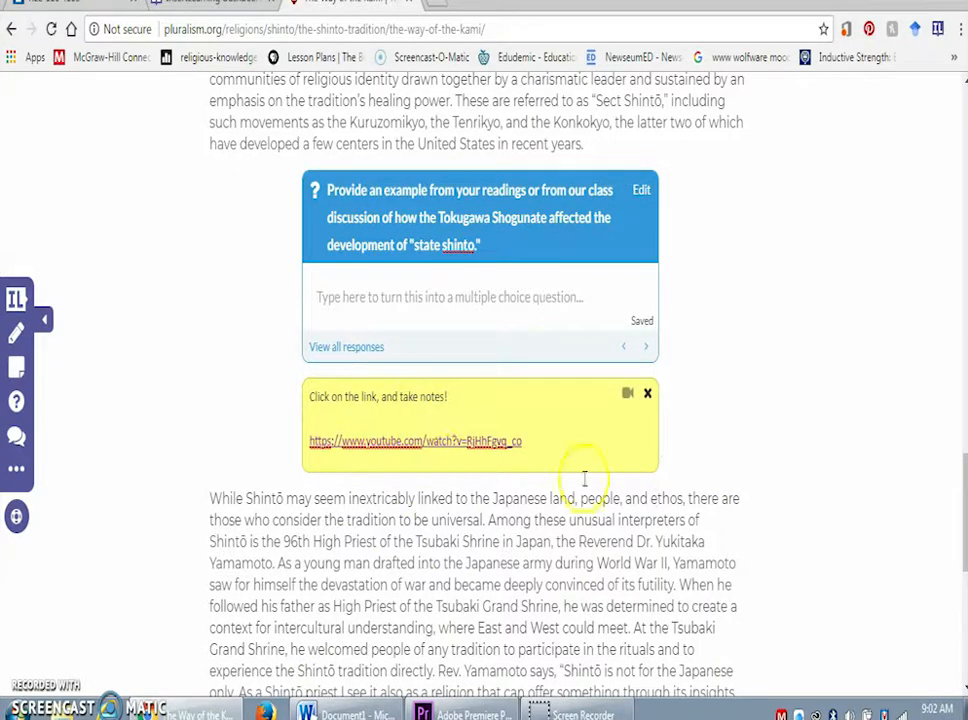
Step: Insert a note below the essay's final paragraph reading "Access the link and read over the webpage", followed by blank lines
{"action": "left_click_drag", "start_coordinate": [962, 471], "coordinate": [962, 529]}
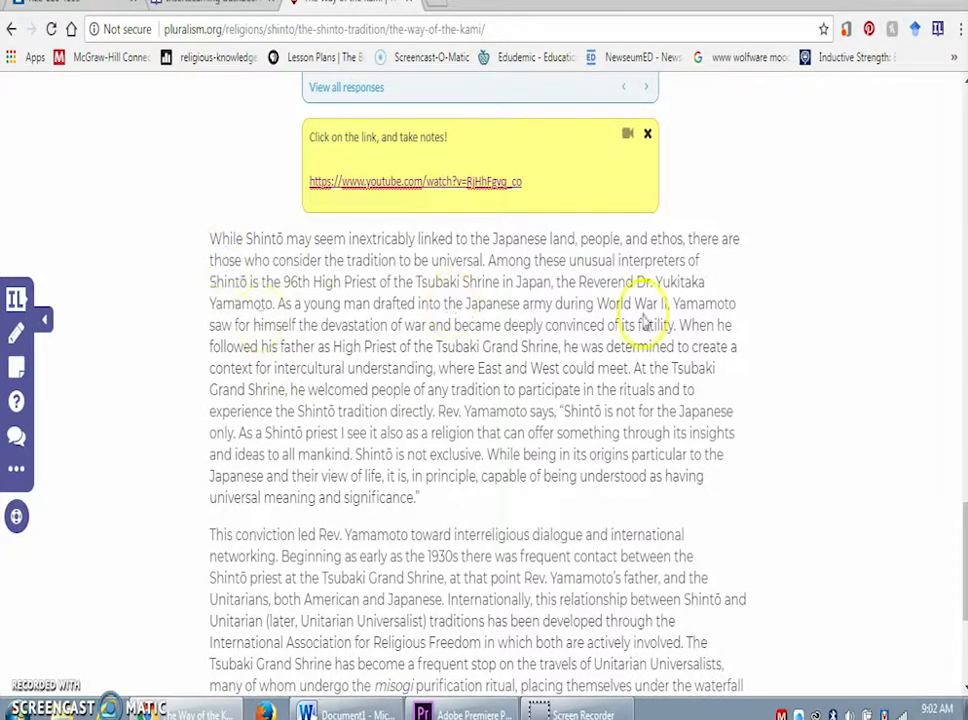
{"action": "scroll", "coordinate": [960, 552], "scroll_direction": "down", "scroll_amount": 2}
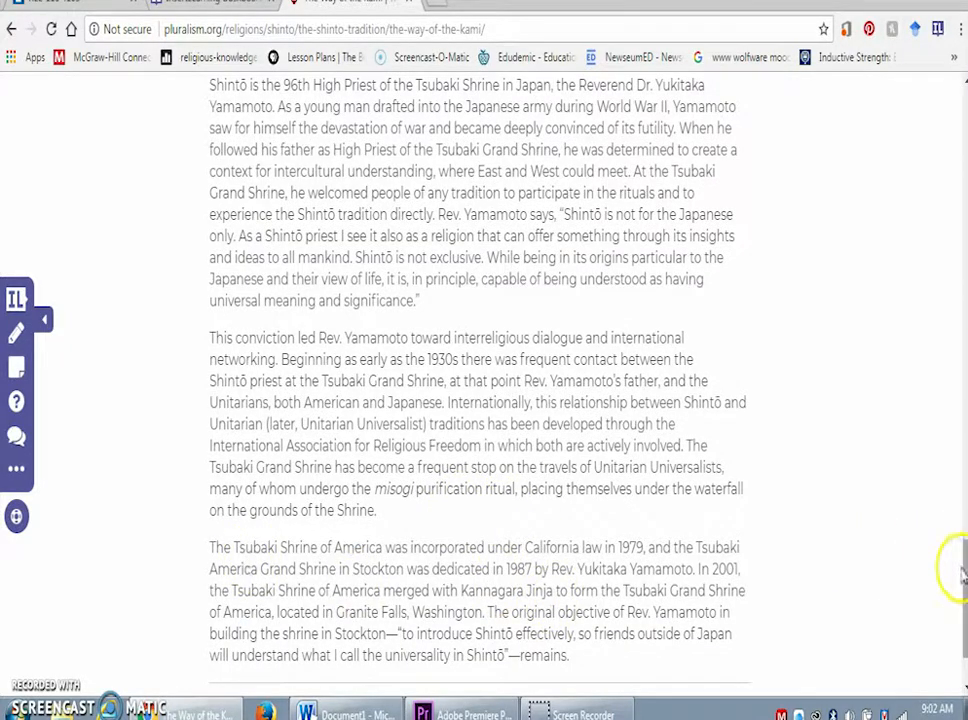
{"action": "scroll", "coordinate": [957, 566], "scroll_direction": "down", "scroll_amount": 1}
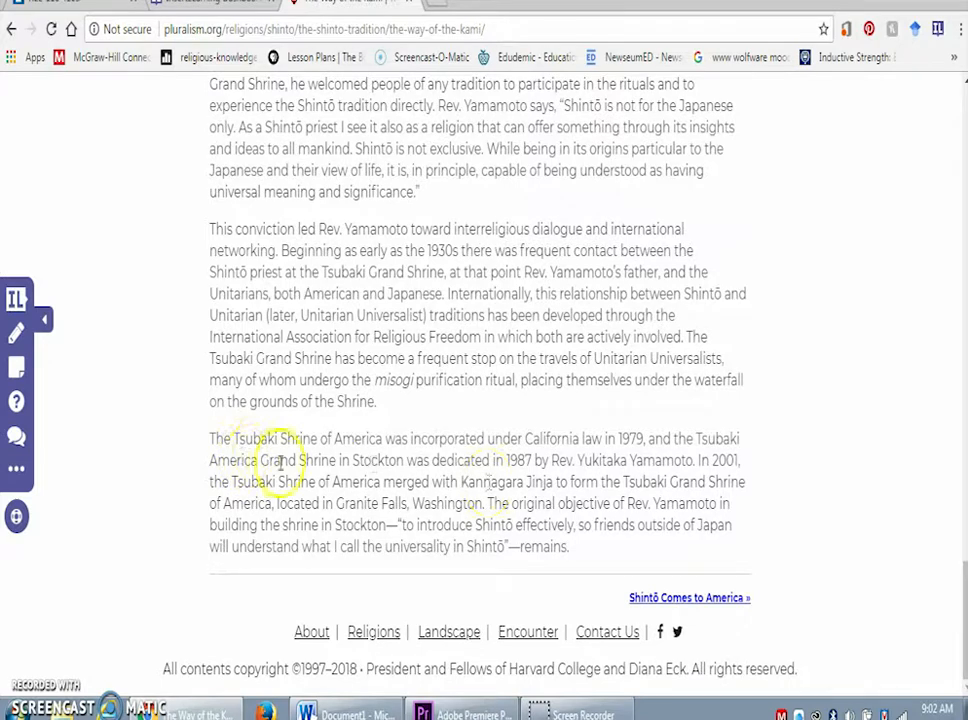
{"action": "left_click", "coordinate": [16, 369]}
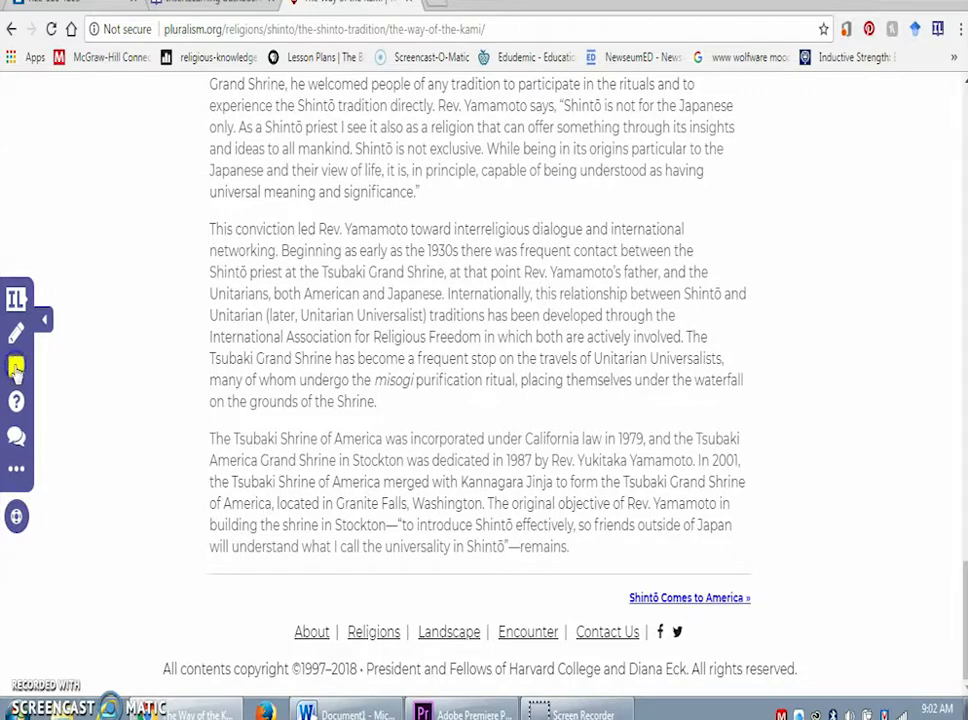
{"action": "left_click", "coordinate": [375, 512]}
{"action": "left_click", "coordinate": [359, 622]}
{"action": "type", "text": "A"}
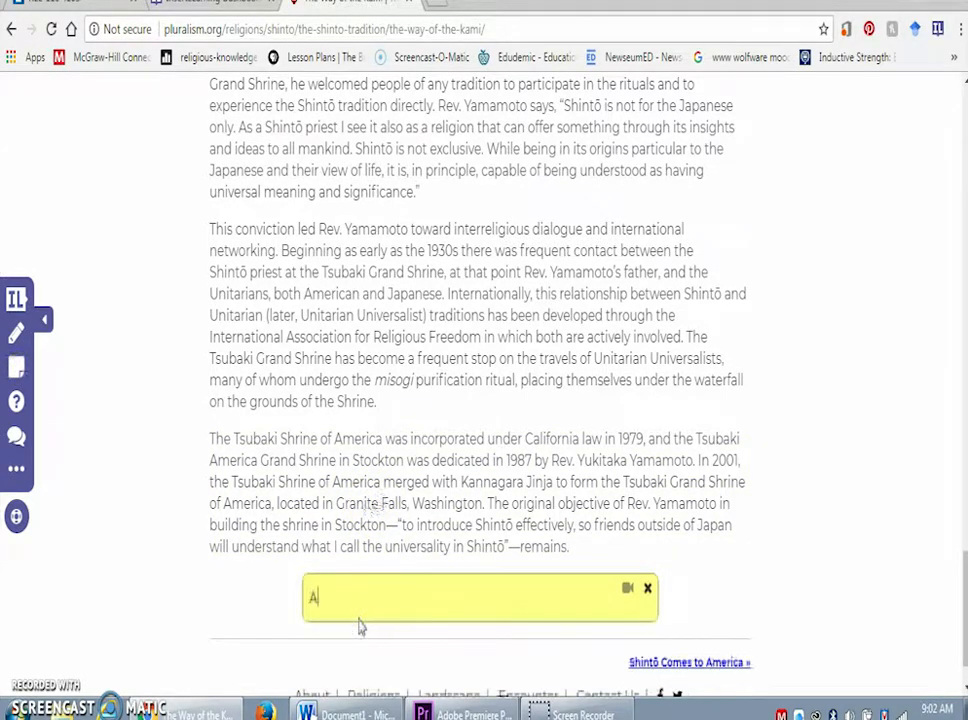
{"action": "type", "text": "ccess the link and read over the webpage"}
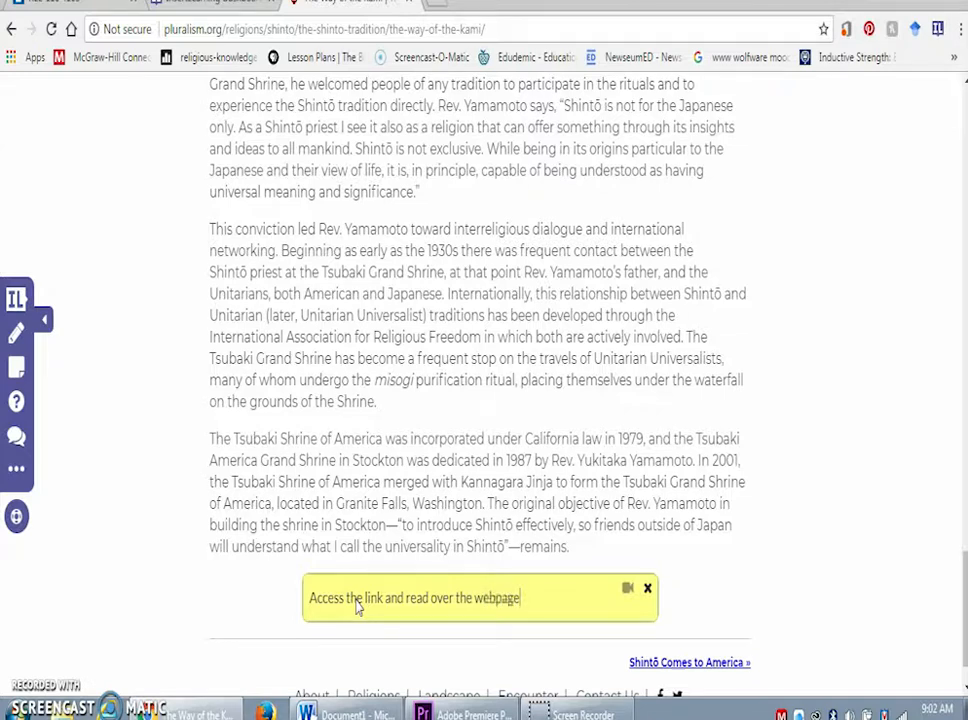
{"action": "key", "text": "Return"}
{"action": "key", "text": "Return"}
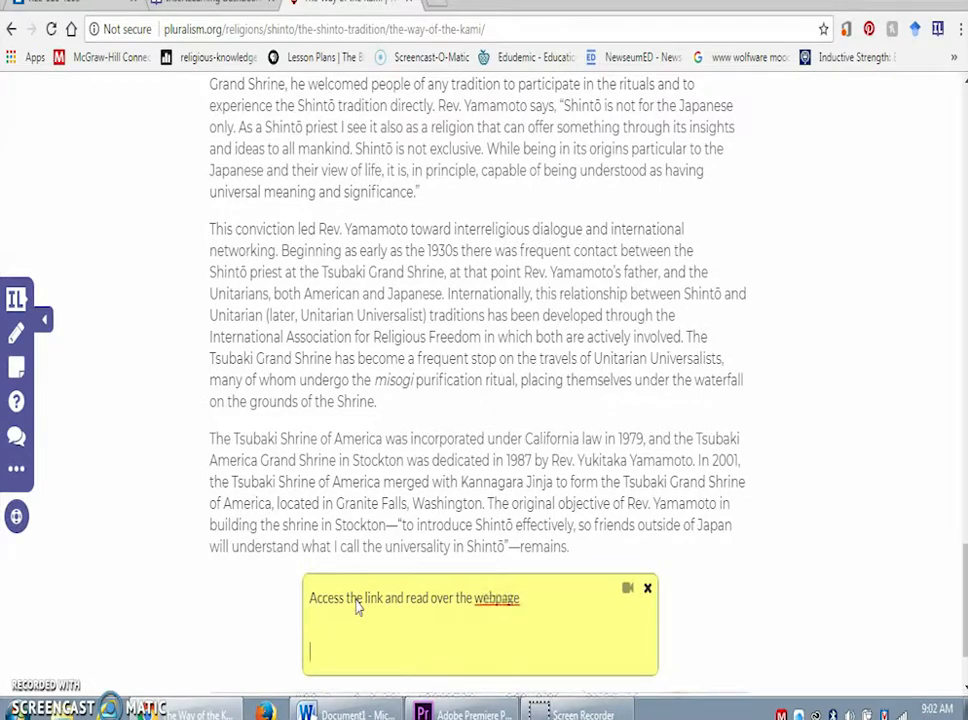
{"action": "left_click", "coordinate": [345, 714]}
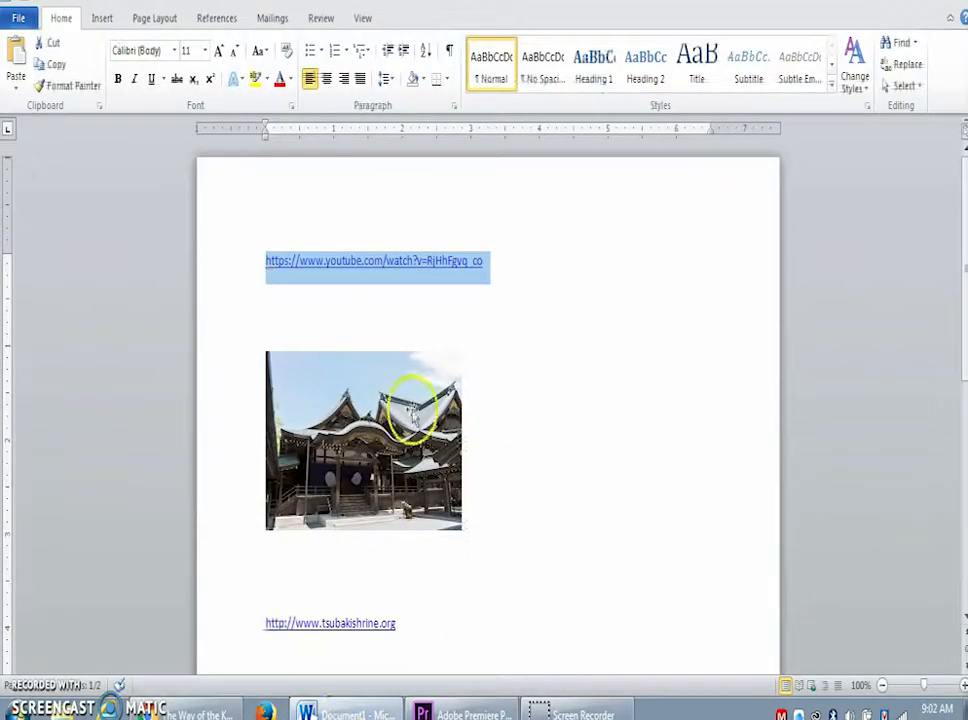
{"action": "left_click_drag", "start_coordinate": [292, 648], "coordinate": [248, 618]}
{"action": "key", "text": "ctrl+c"}
{"action": "left_click", "coordinate": [195, 712]}
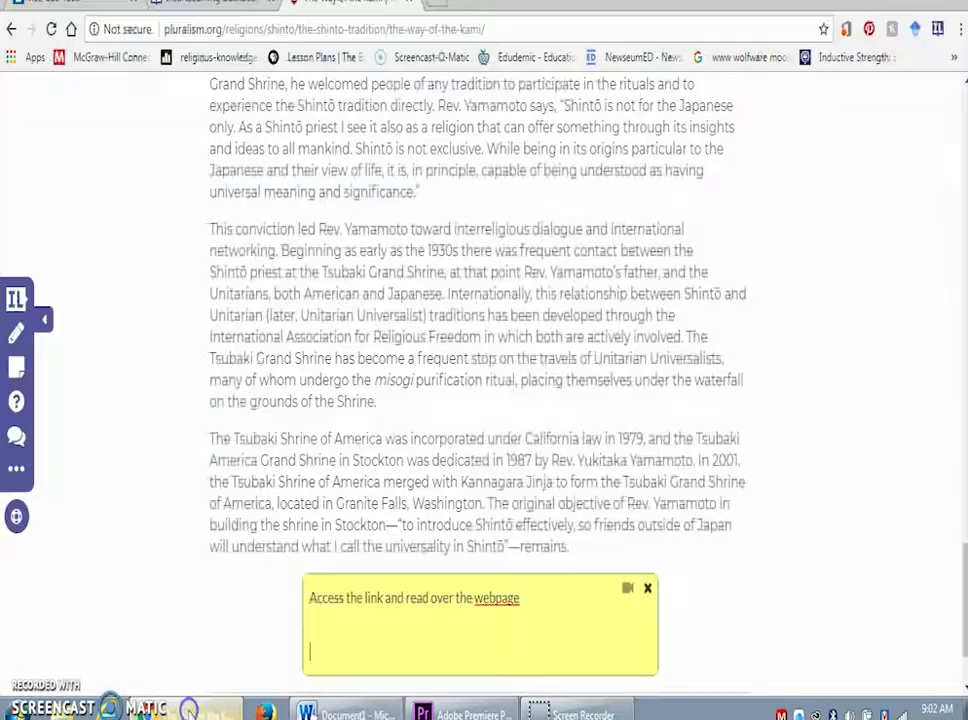
{"action": "left_click", "coordinate": [418, 657]}
{"action": "key", "text": "ctrl+v"}
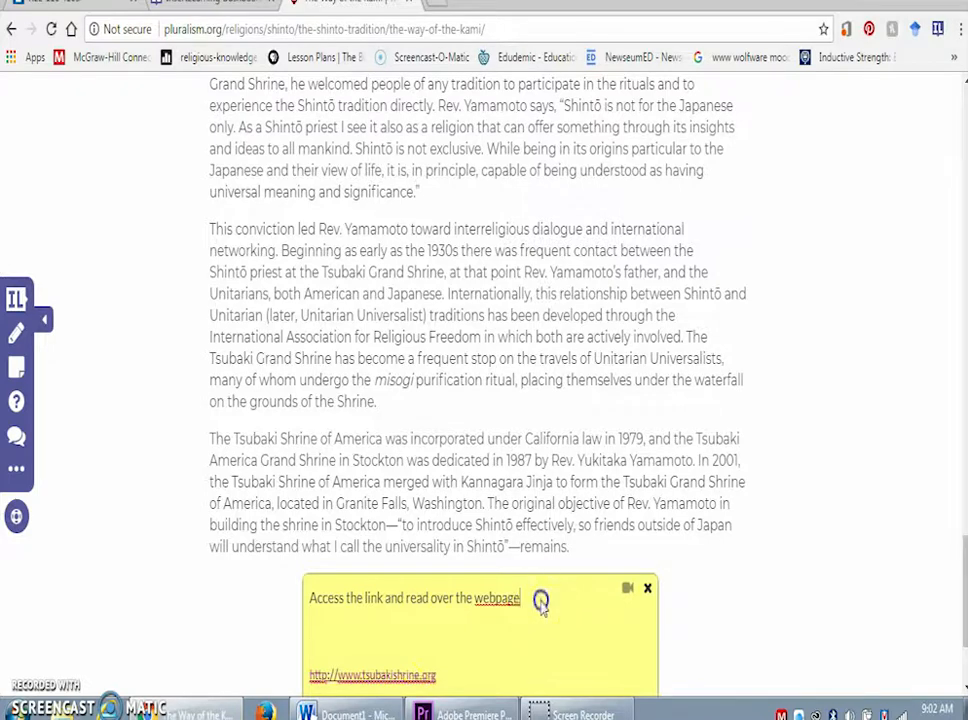
{"action": "key", "text": "Delete"}
{"action": "key", "text": "Delete"}
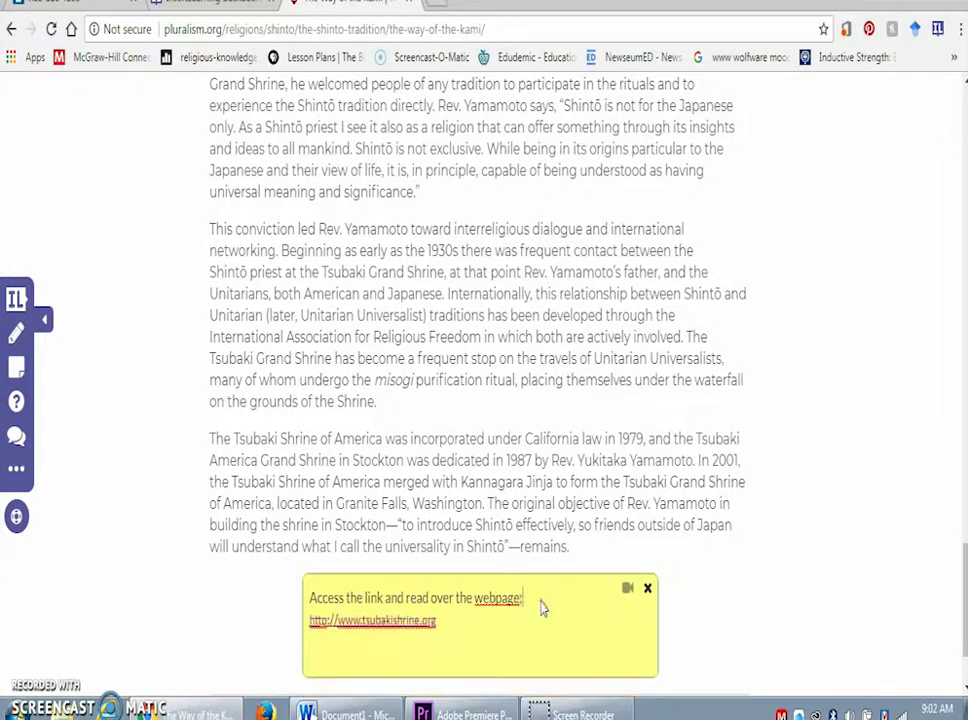
Step: Assign the finished lesson to the class REL-110 (4103) and share it to that class in Google Classroom
{"action": "left_click_drag", "start_coordinate": [966, 557], "coordinate": [963, 128]}
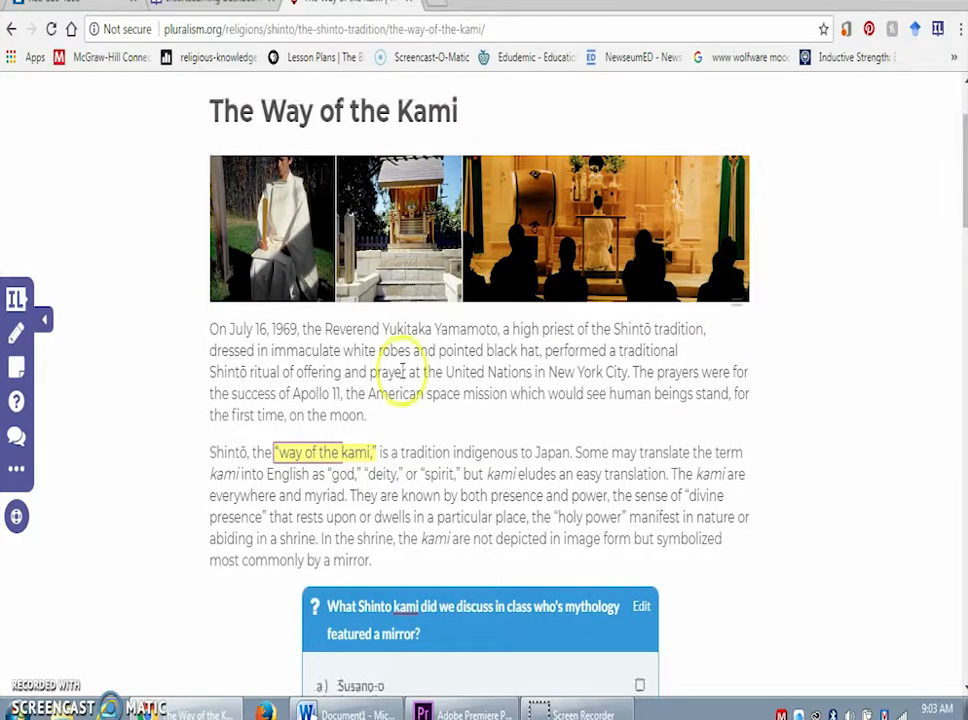
{"action": "left_click_drag", "start_coordinate": [963, 167], "coordinate": [963, 344]}
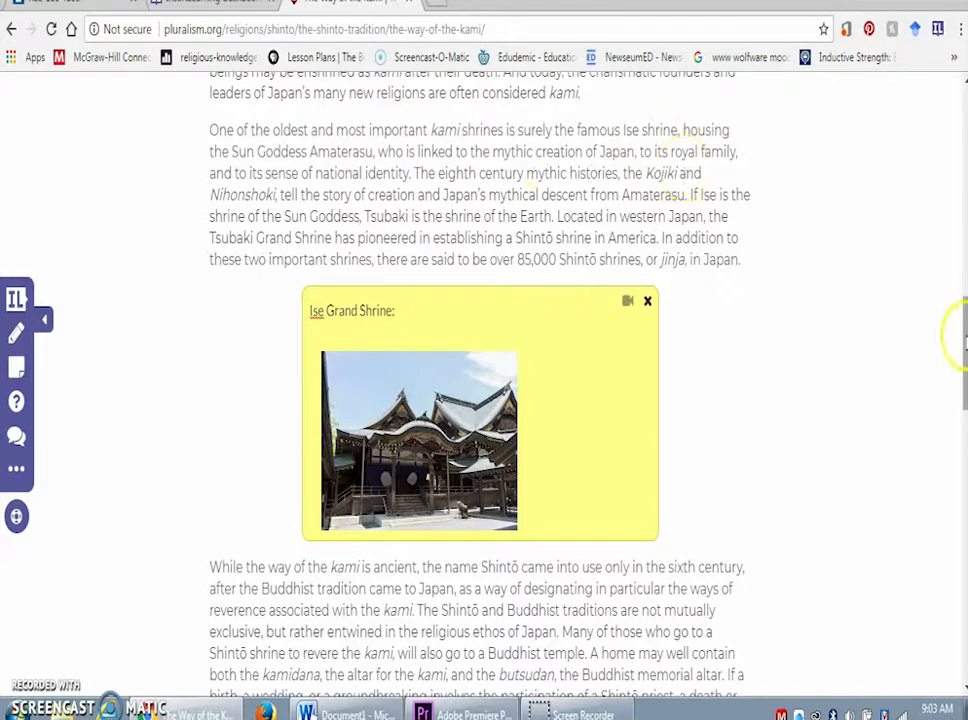
{"action": "left_click_drag", "start_coordinate": [963, 335], "coordinate": [963, 593]}
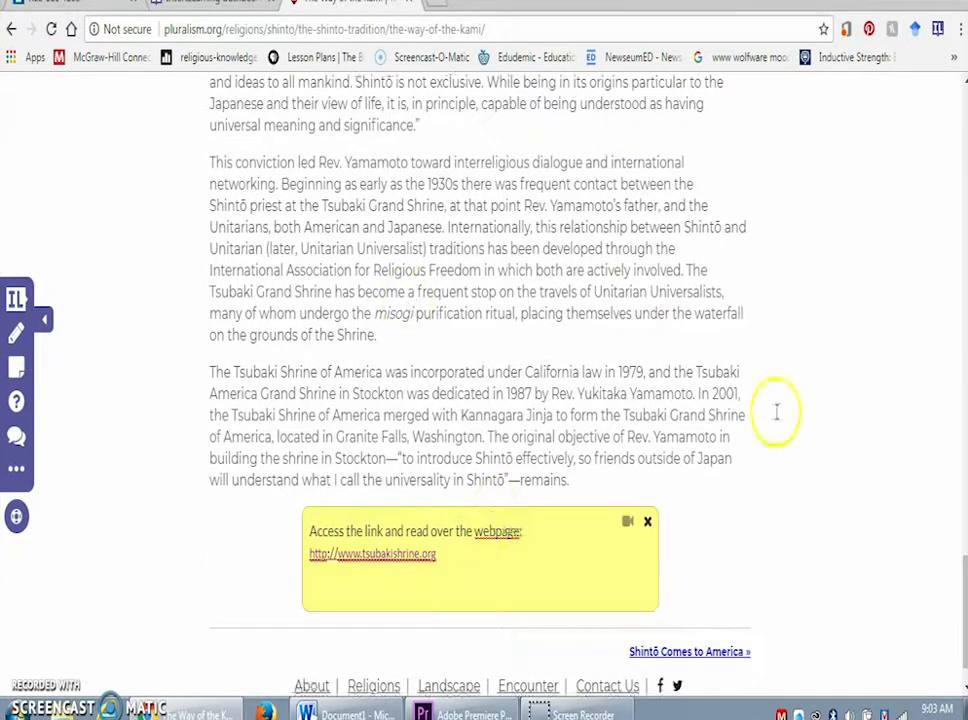
{"action": "left_click_drag", "start_coordinate": [963, 593], "coordinate": [963, 130]}
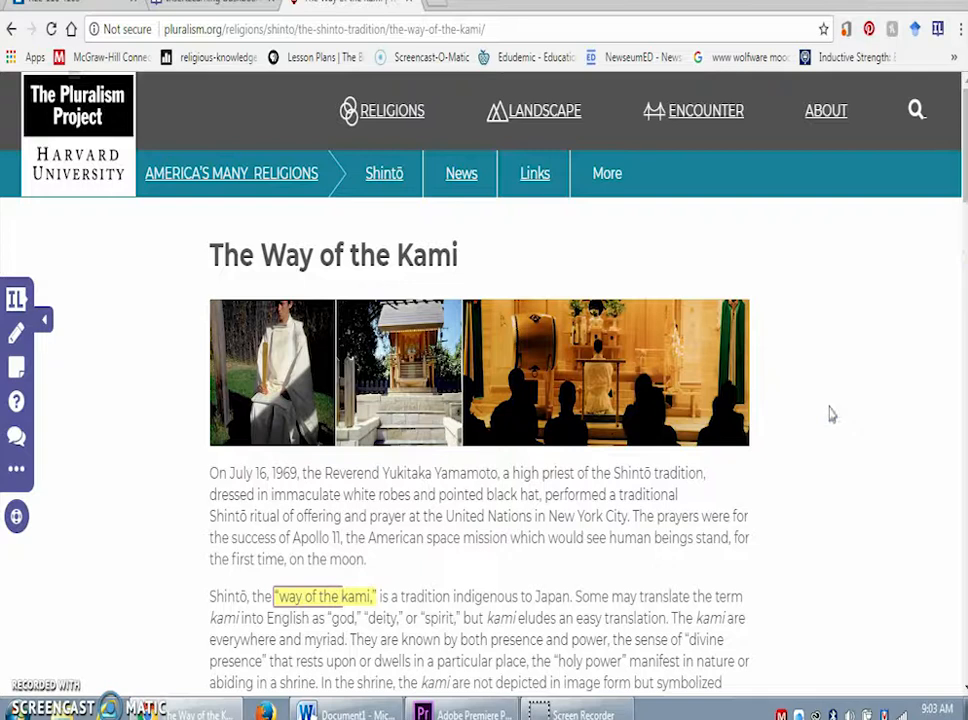
{"action": "left_click", "coordinate": [17, 300]}
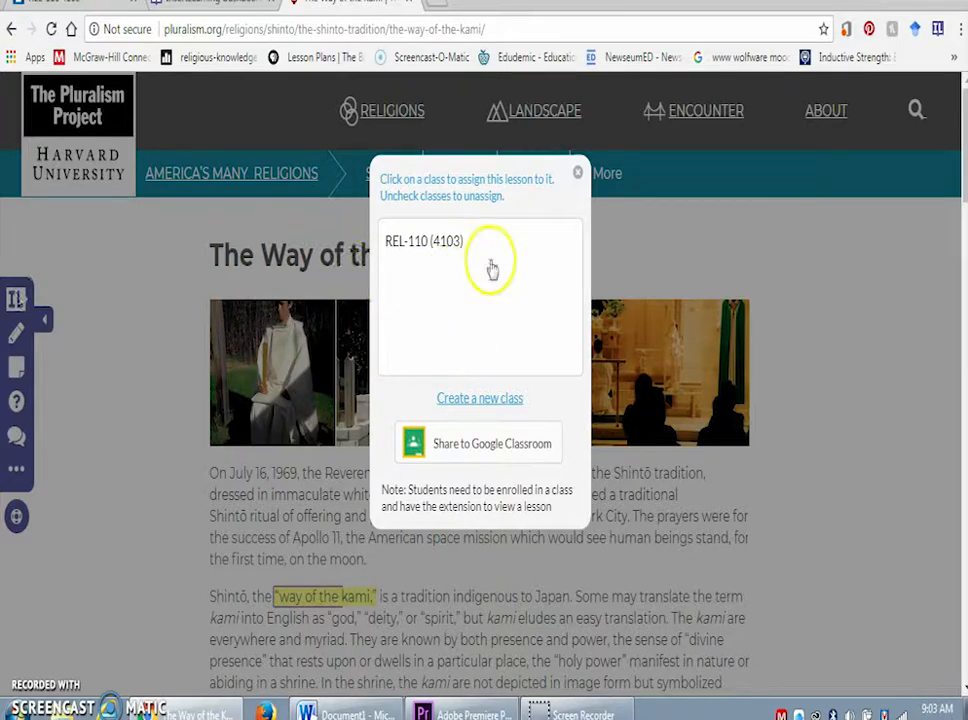
{"action": "left_click", "coordinate": [425, 244]}
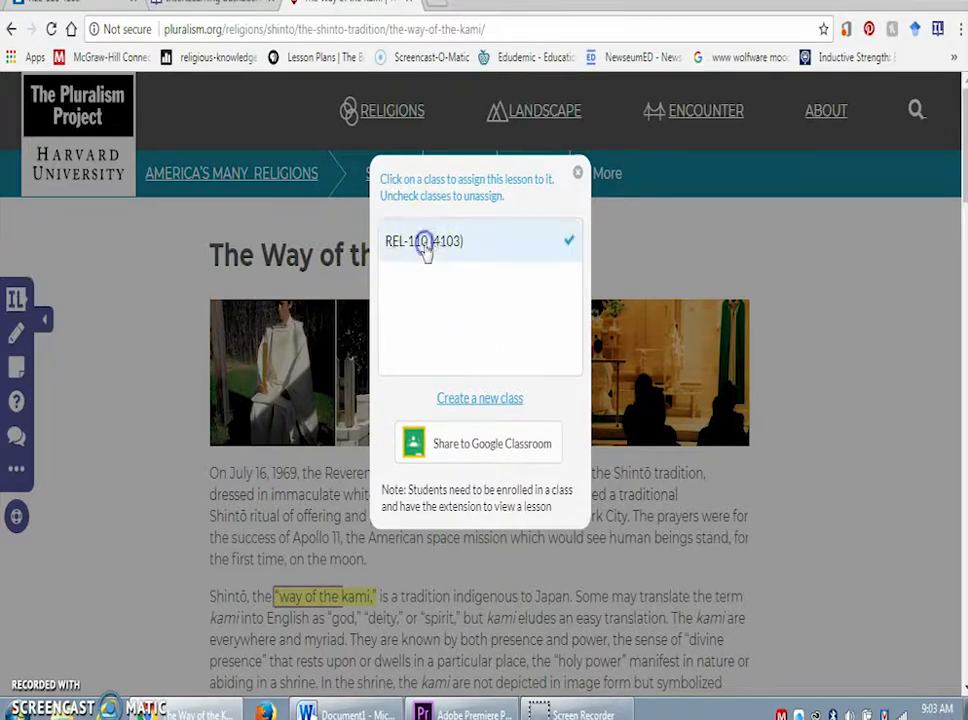
{"action": "left_click", "coordinate": [475, 450]}
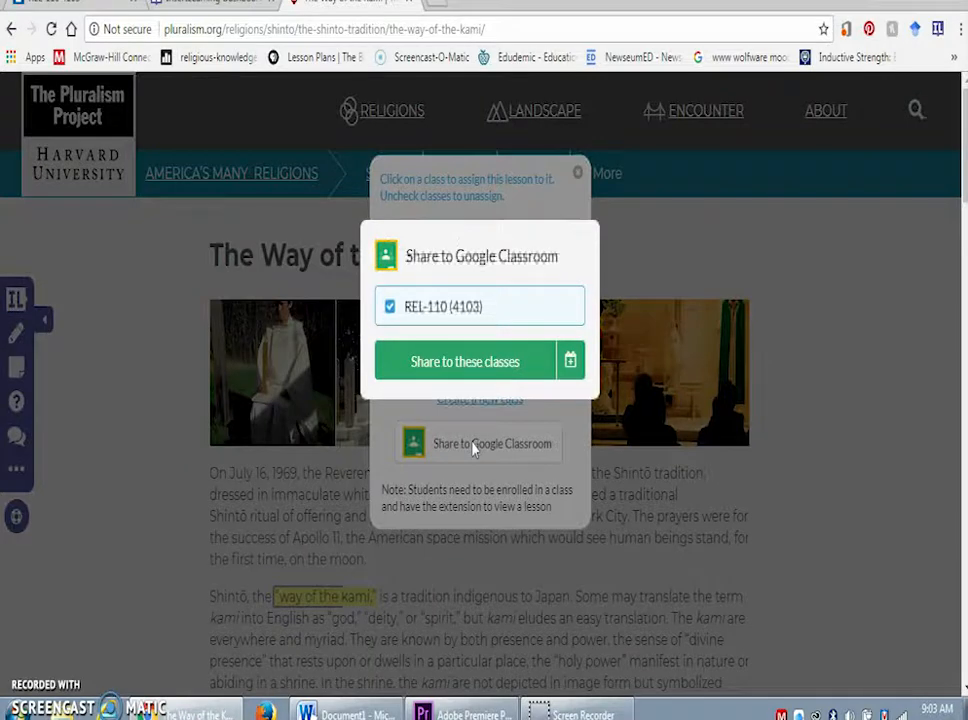
{"action": "left_click", "coordinate": [466, 362]}
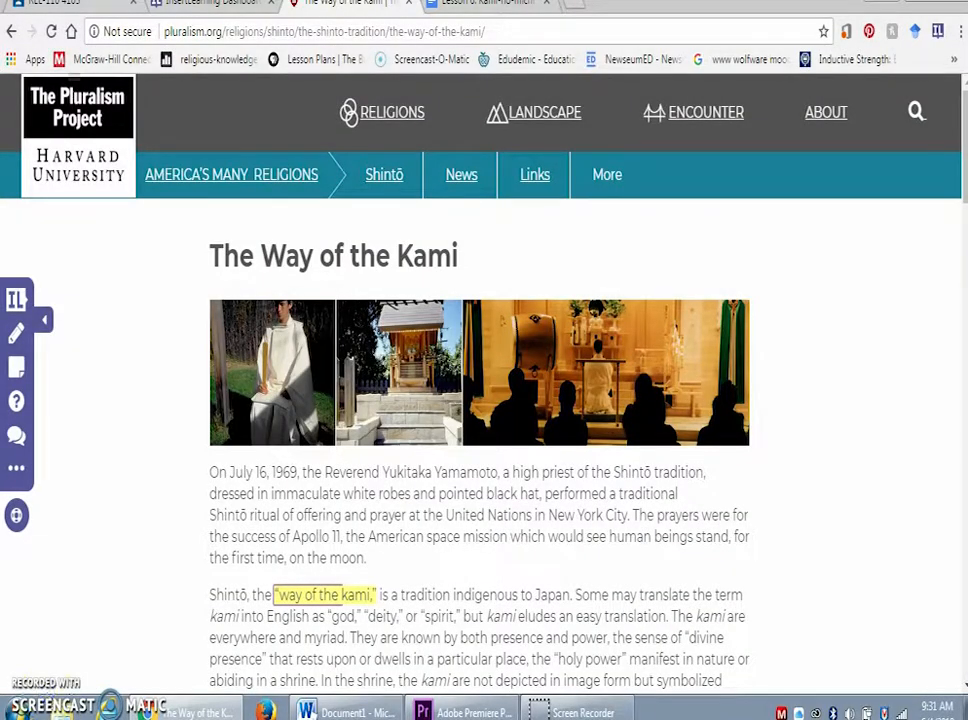
Step: Open The Way of the Kami lesson from the InsertLearning dashboard, review its inserted content, and return to the dashboard
{"action": "left_click", "coordinate": [195, 10]}
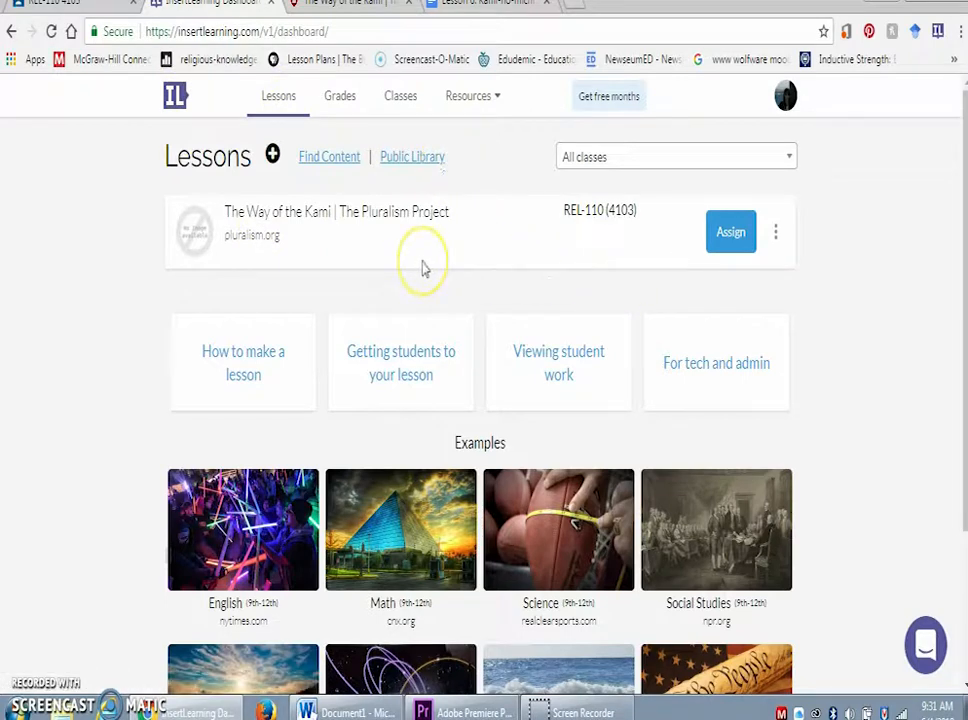
{"action": "left_click", "coordinate": [339, 213]}
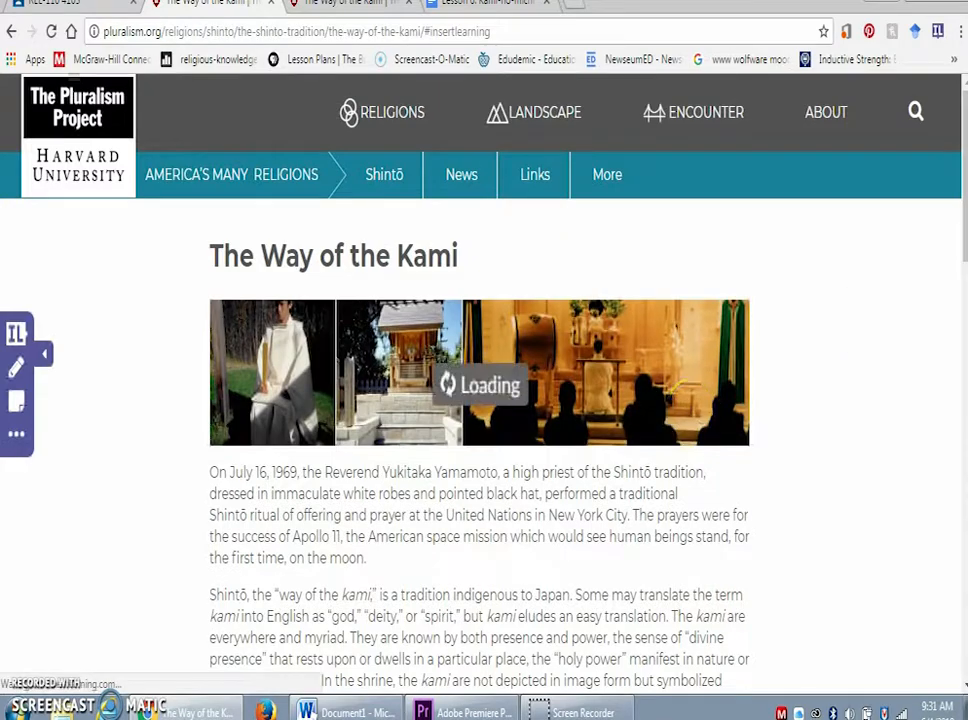
{"action": "scroll", "coordinate": [960, 205], "scroll_direction": "down", "scroll_amount": 5}
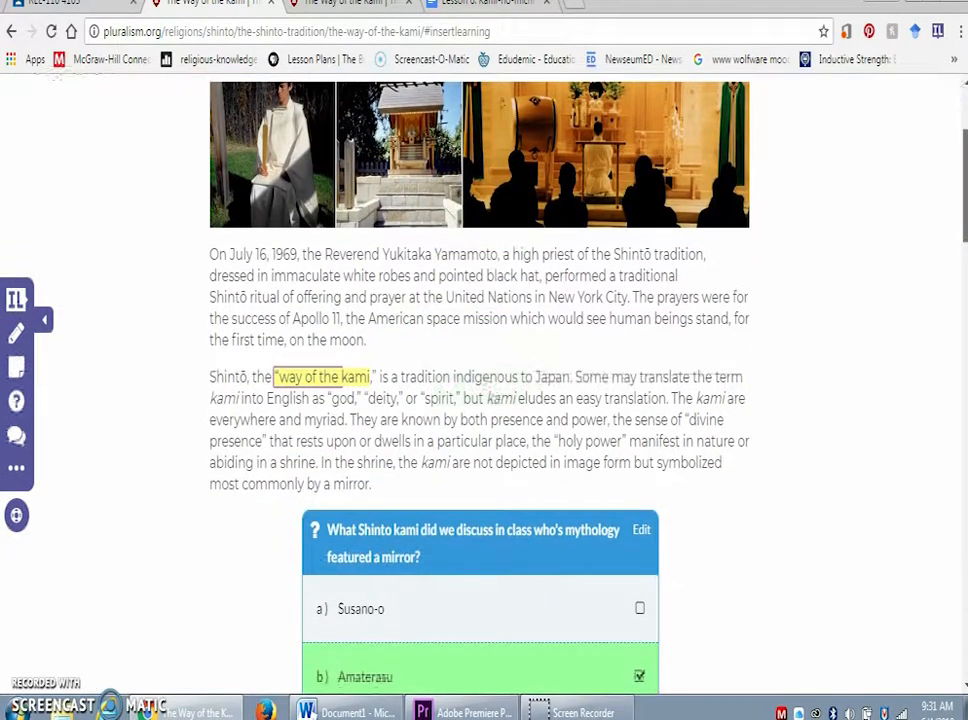
{"action": "scroll", "coordinate": [480, 380], "scroll_direction": "down", "scroll_amount": 9}
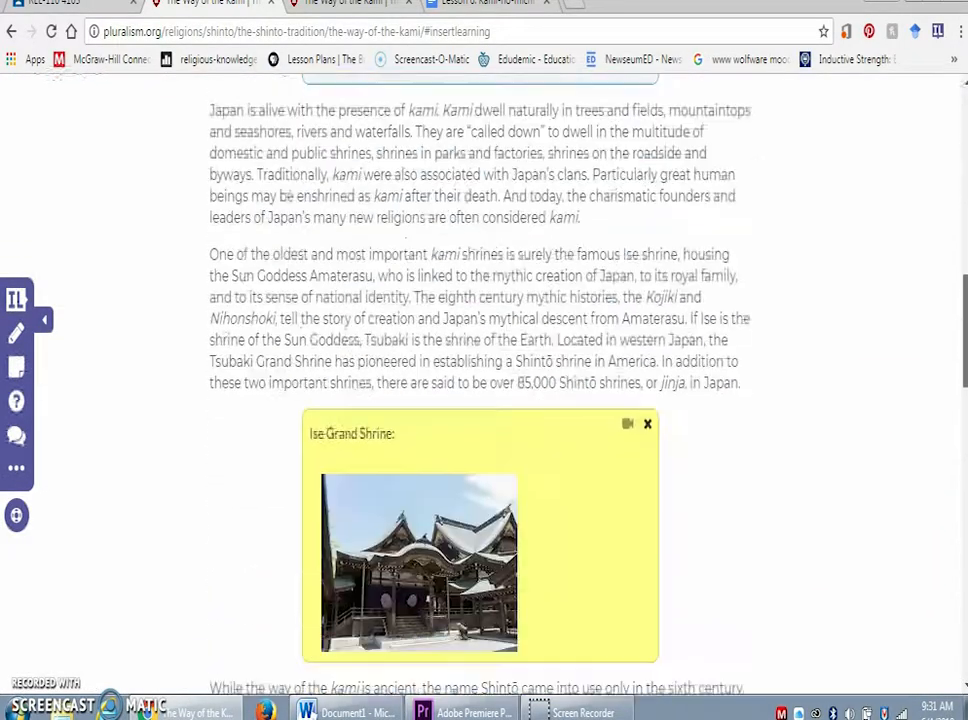
{"action": "scroll", "coordinate": [480, 380], "scroll_direction": "down", "scroll_amount": 6}
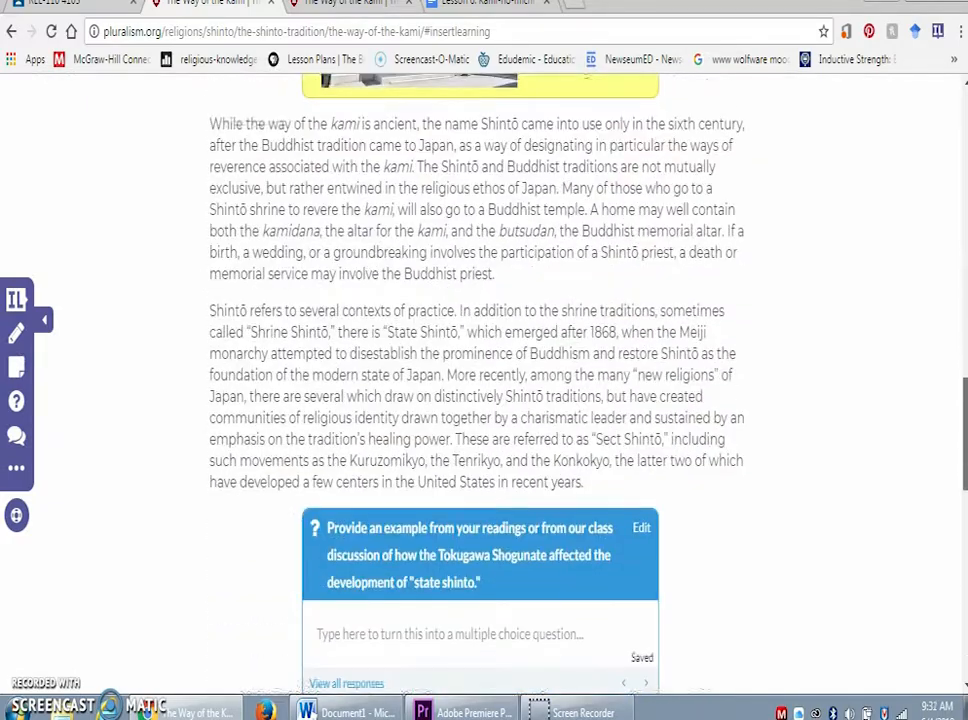
{"action": "left_click_drag", "start_coordinate": [965, 516], "coordinate": [965, 182]}
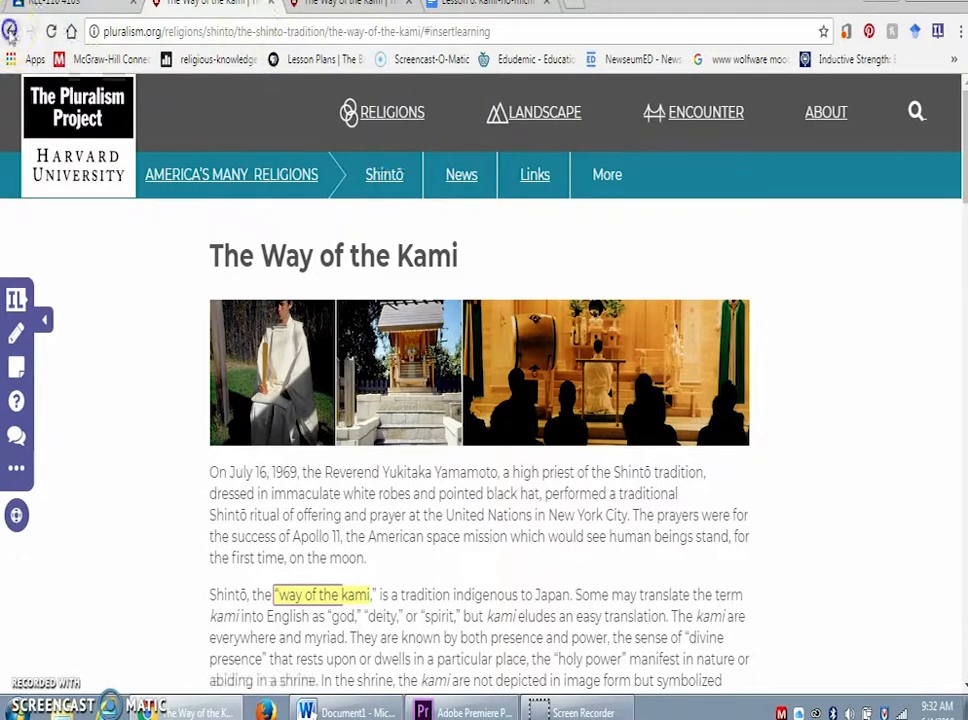
{"action": "left_click", "coordinate": [10, 31]}
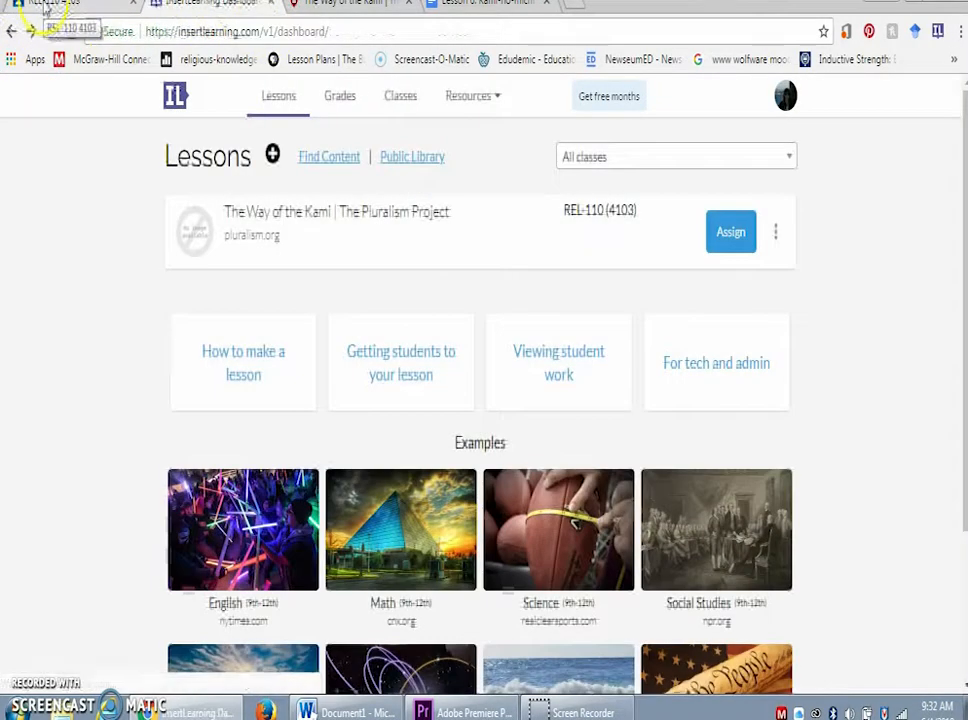
Step: Switch to the REL-110 class in Google Classroom and refresh its stream to check the shared lesson
{"action": "left_click", "coordinate": [45, 9]}
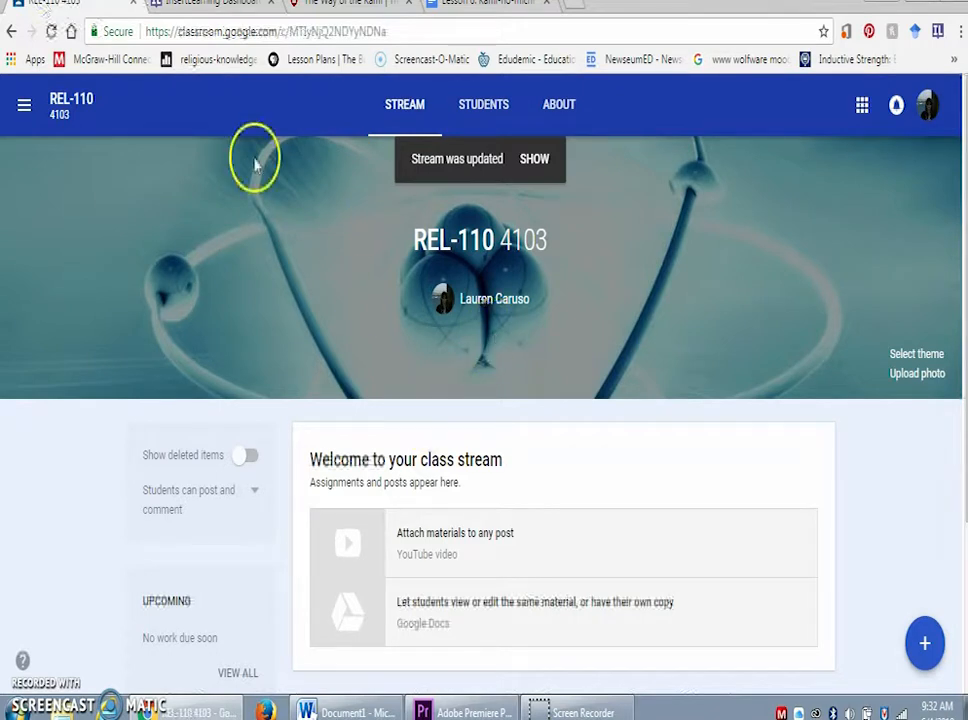
{"action": "left_click", "coordinate": [51, 31]}
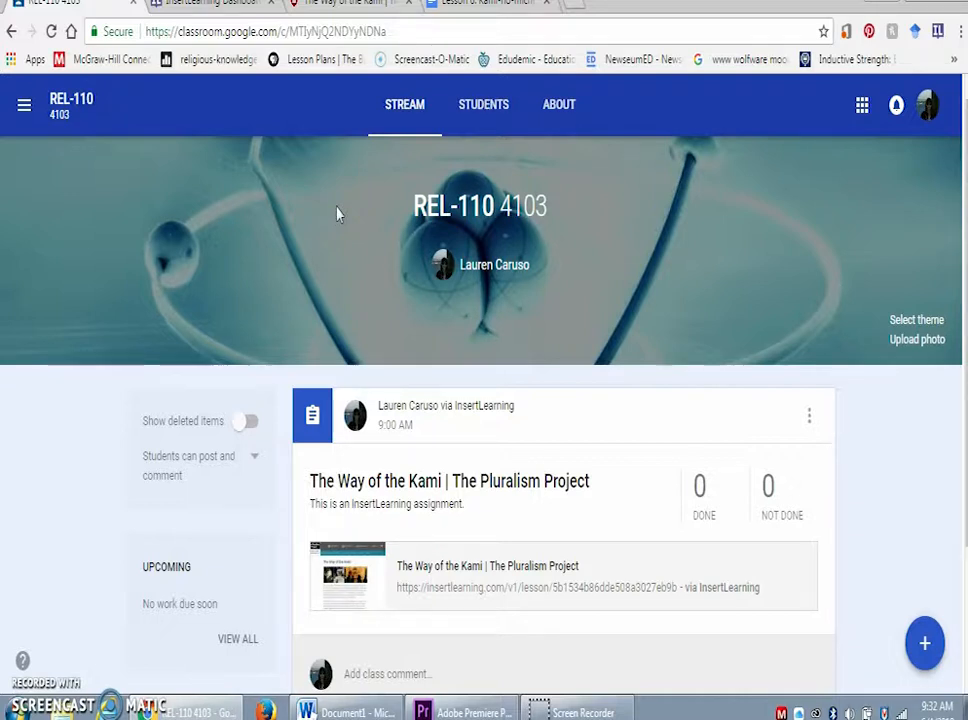
Step: Publish the Google Doc "Lesson 6: Kami-no-michi / Shinto" to the web and make it an InsertLearning lesson
{"action": "left_click", "coordinate": [483, 8]}
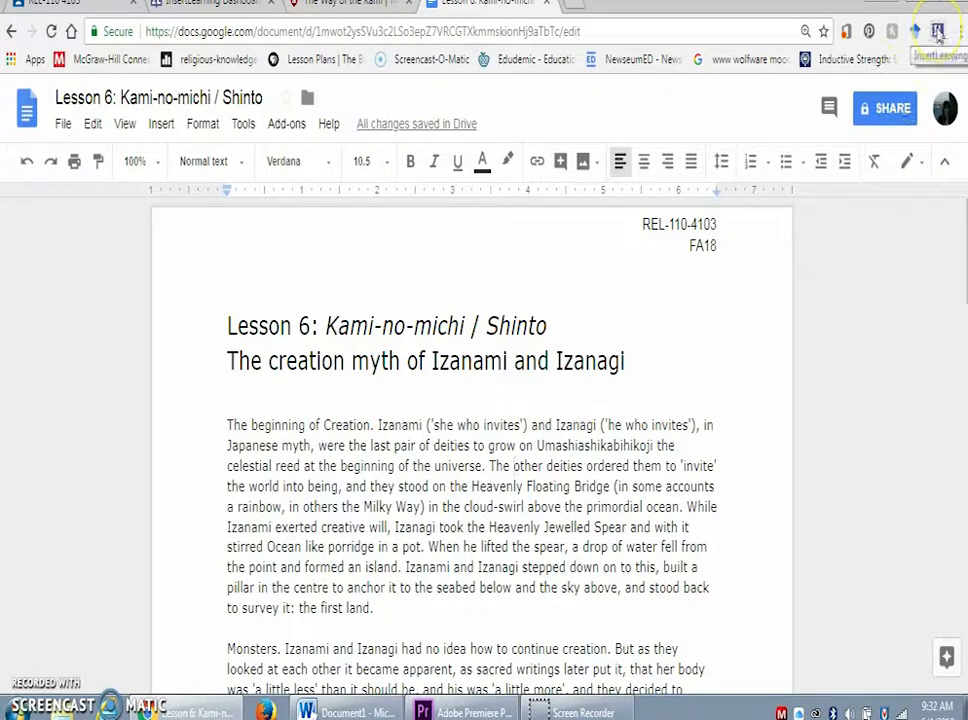
{"action": "left_click", "coordinate": [937, 32]}
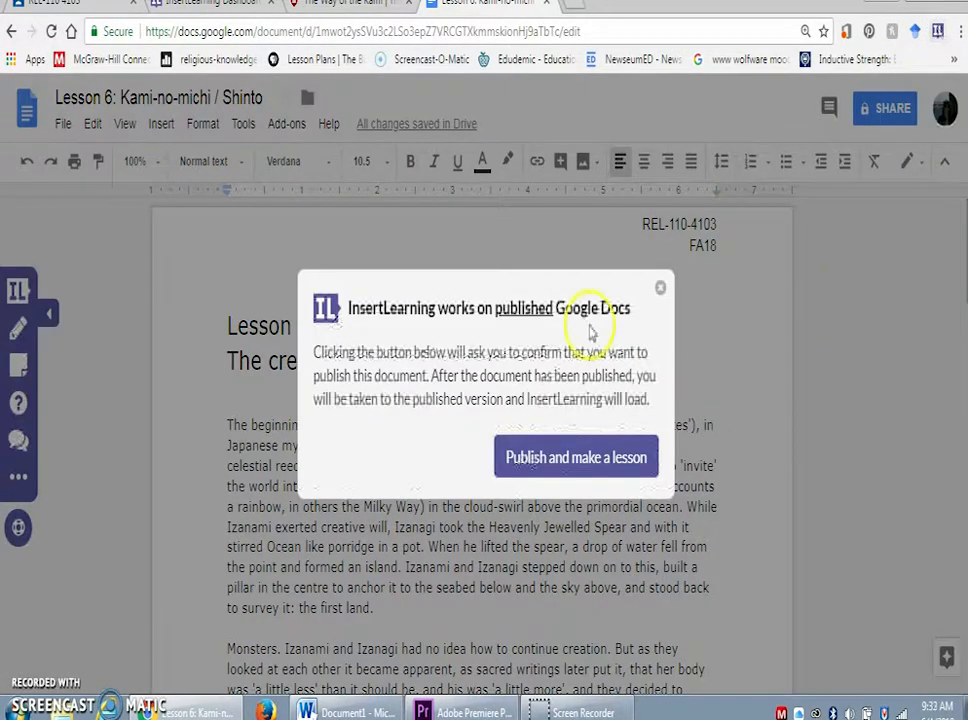
{"action": "left_click", "coordinate": [566, 458]}
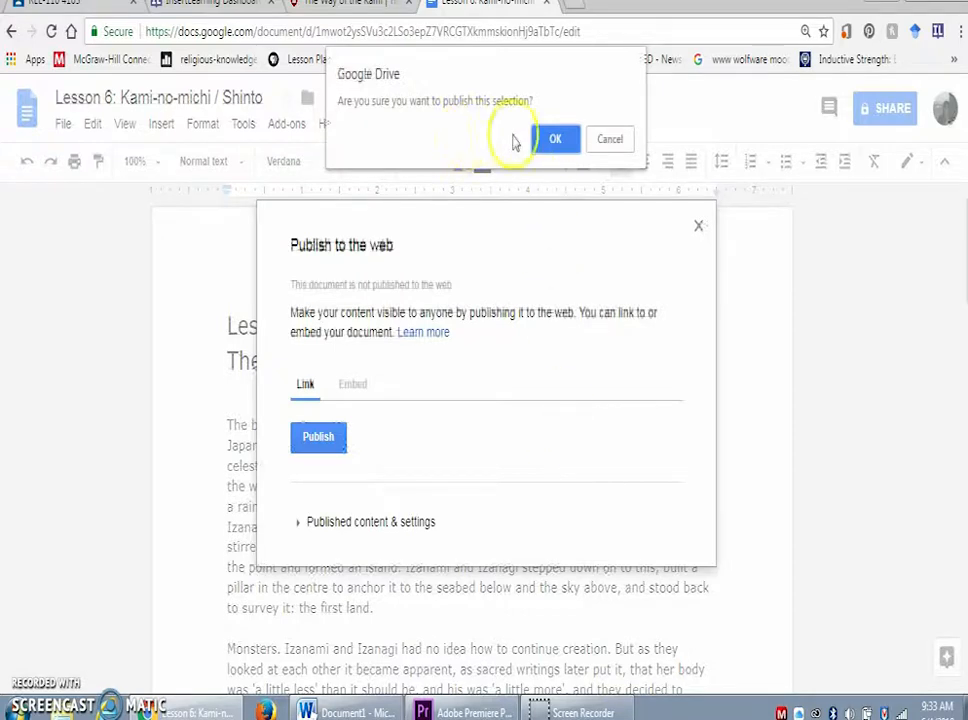
{"action": "left_click", "coordinate": [553, 140]}
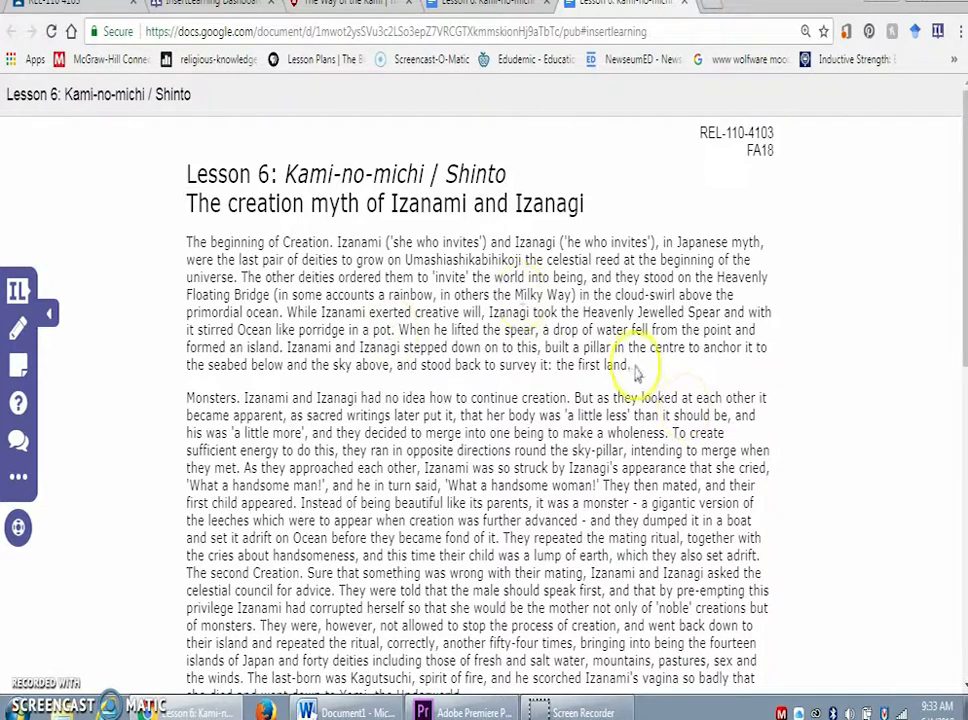
{"action": "left_click", "coordinate": [18, 368]}
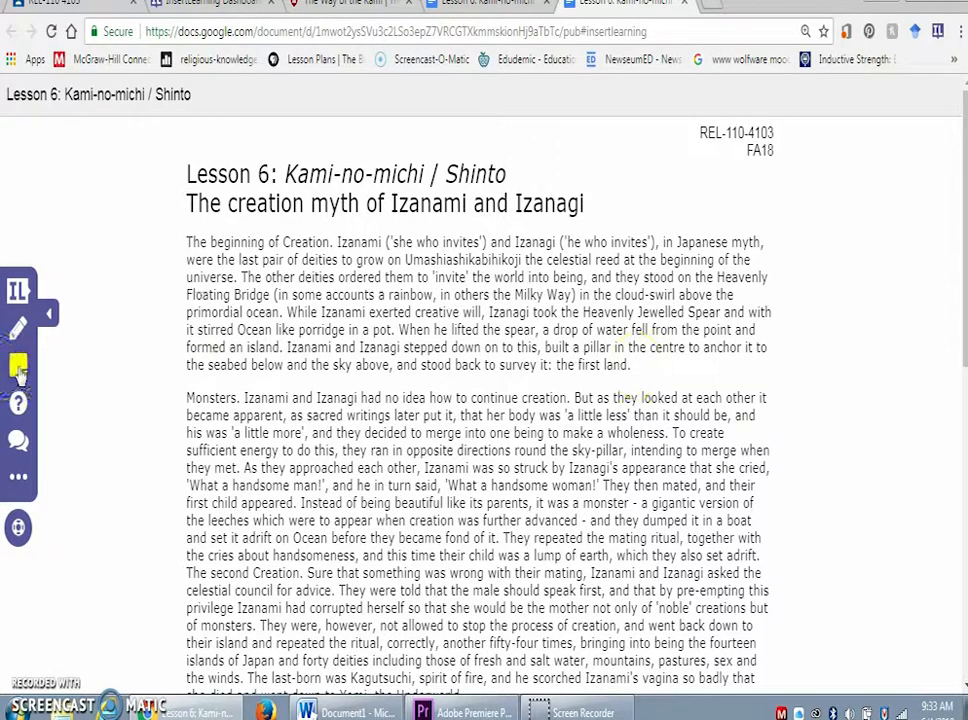
{"action": "left_click", "coordinate": [389, 312]}
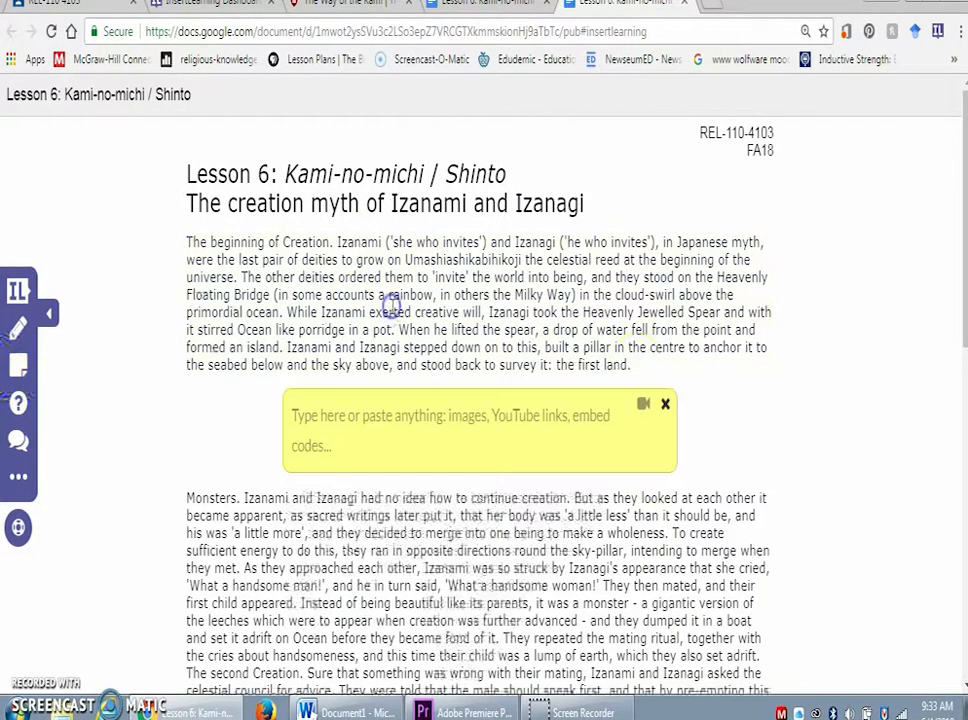
{"action": "left_click", "coordinate": [315, 416]}
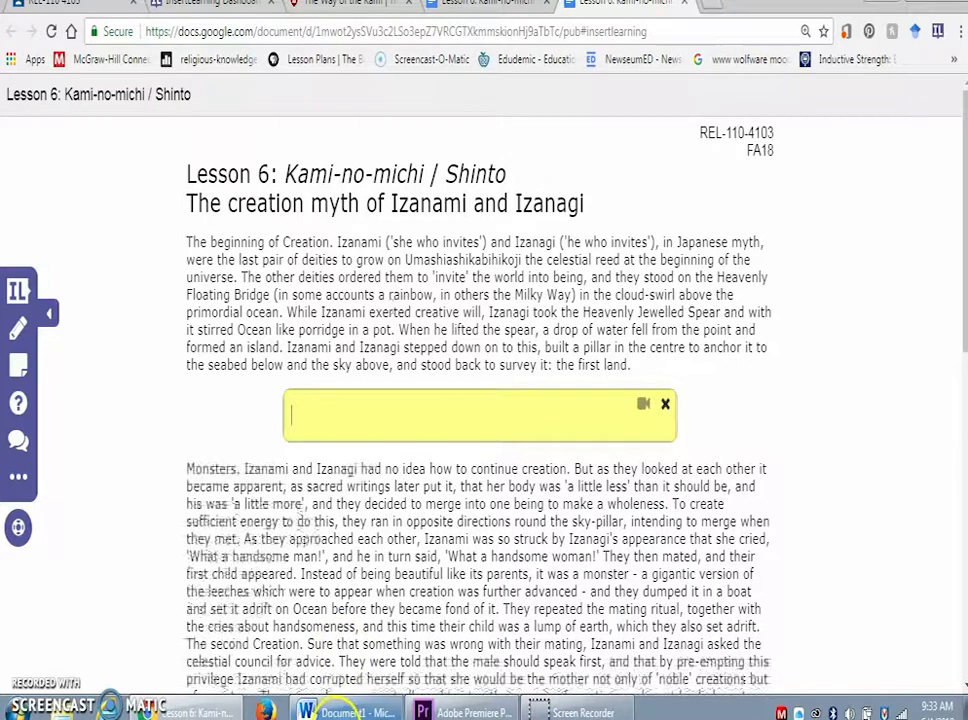
{"action": "left_click", "coordinate": [336, 710]}
{"action": "left_click_drag", "start_coordinate": [492, 322], "coordinate": [321, 333]}
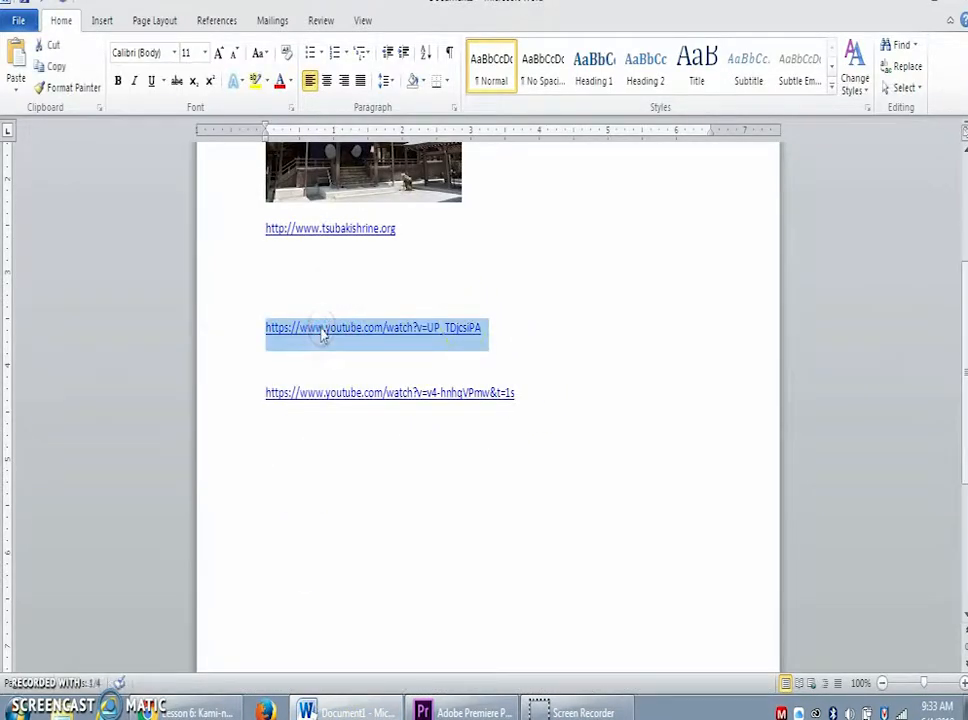
{"action": "left_click", "coordinate": [200, 711]}
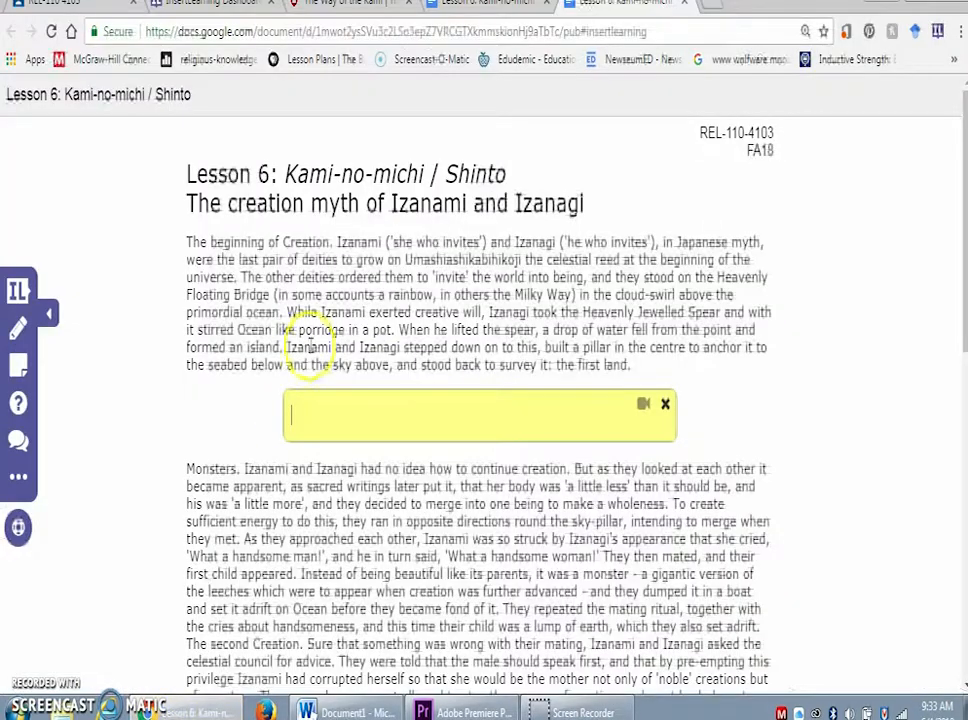
{"action": "type", "text": "https://www.youtube.com/watch?v=IJP_TDjcsiPA"}
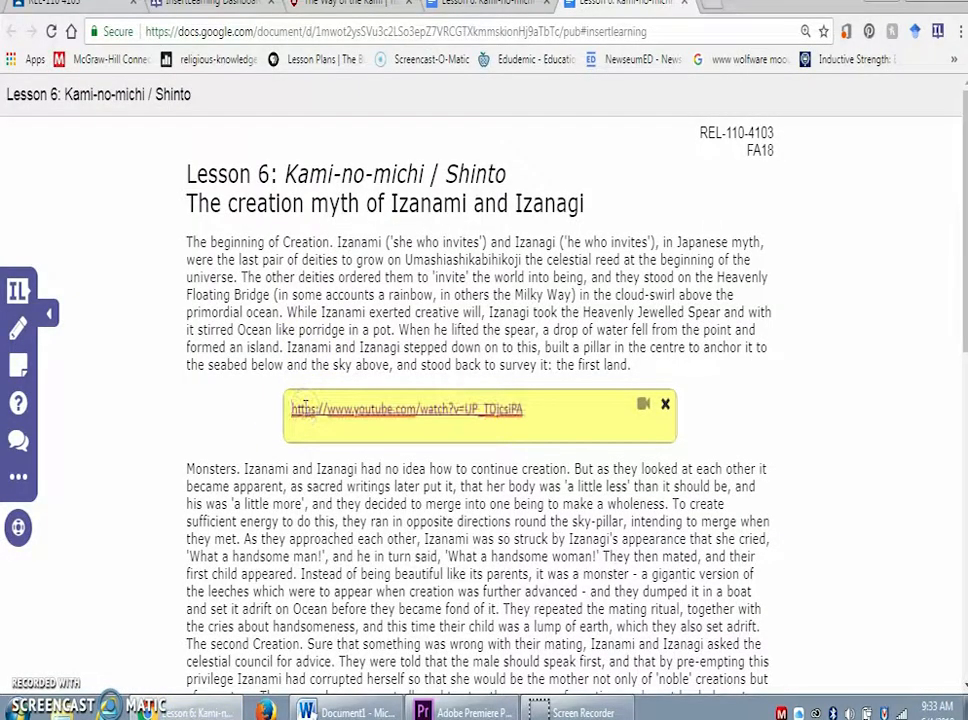
{"action": "left_click", "coordinate": [550, 422]}
{"action": "key", "text": "Return"}
{"action": "left_click", "coordinate": [742, 456]}
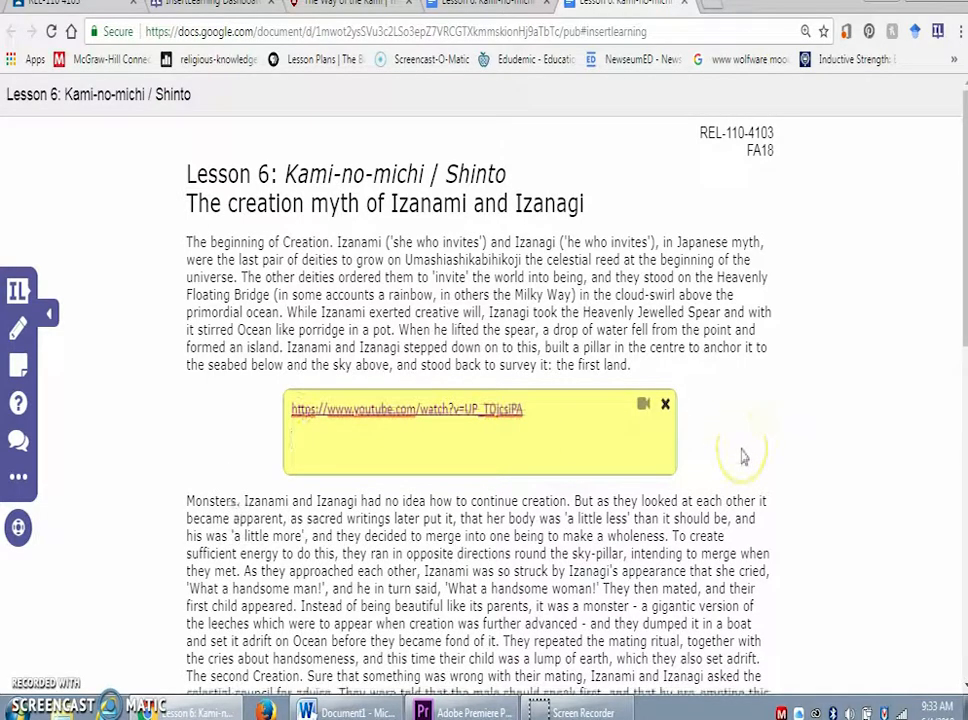
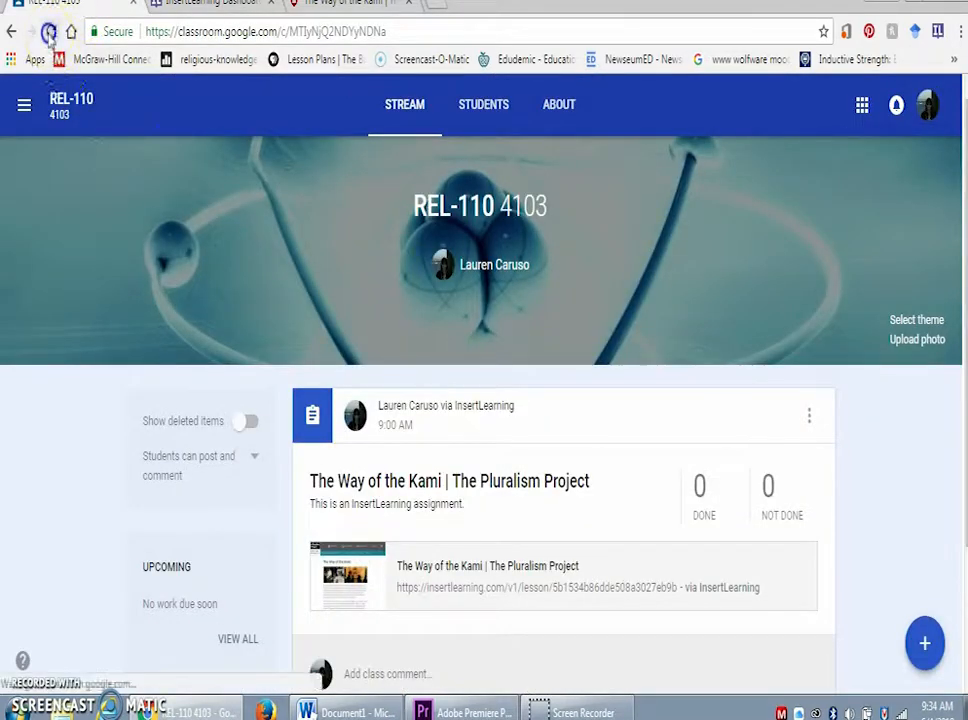
Step: Refresh the REL-110 stream in Google Classroom and look over the two shared InsertLearning assignments
{"action": "left_click", "coordinate": [50, 32]}
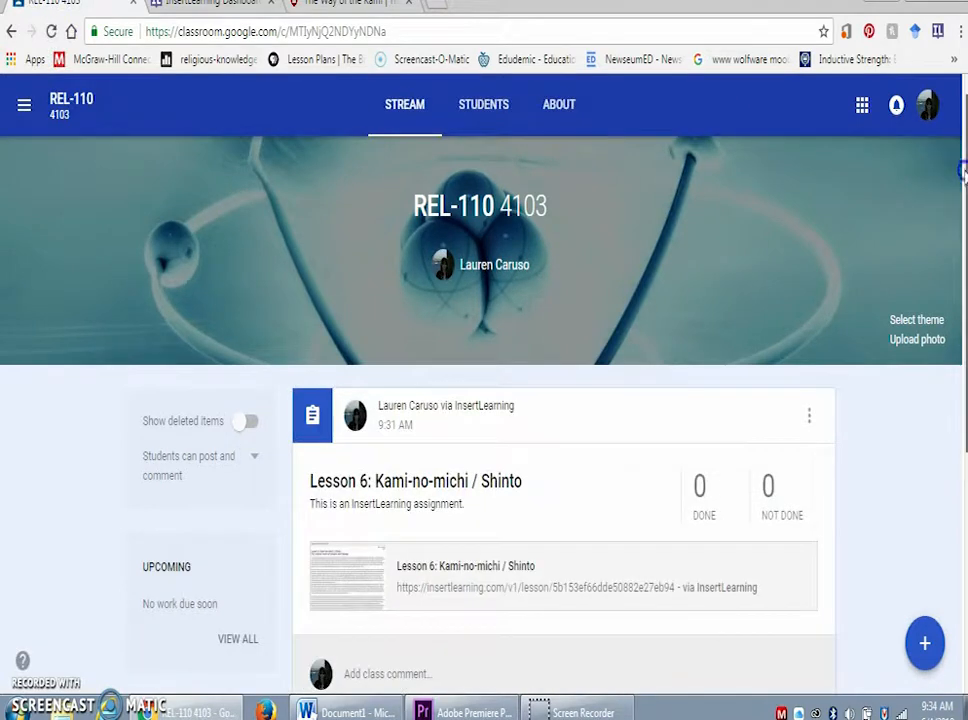
{"action": "left_click_drag", "start_coordinate": [962, 170], "coordinate": [962, 303]}
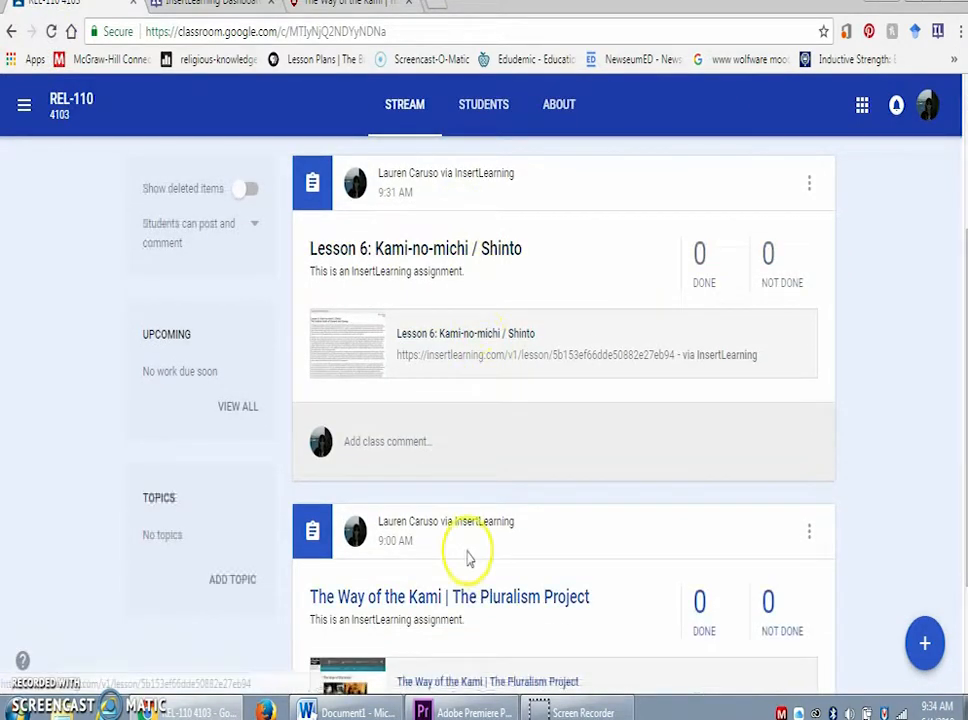
{"action": "left_click_drag", "start_coordinate": [962, 265], "coordinate": [953, 65]}
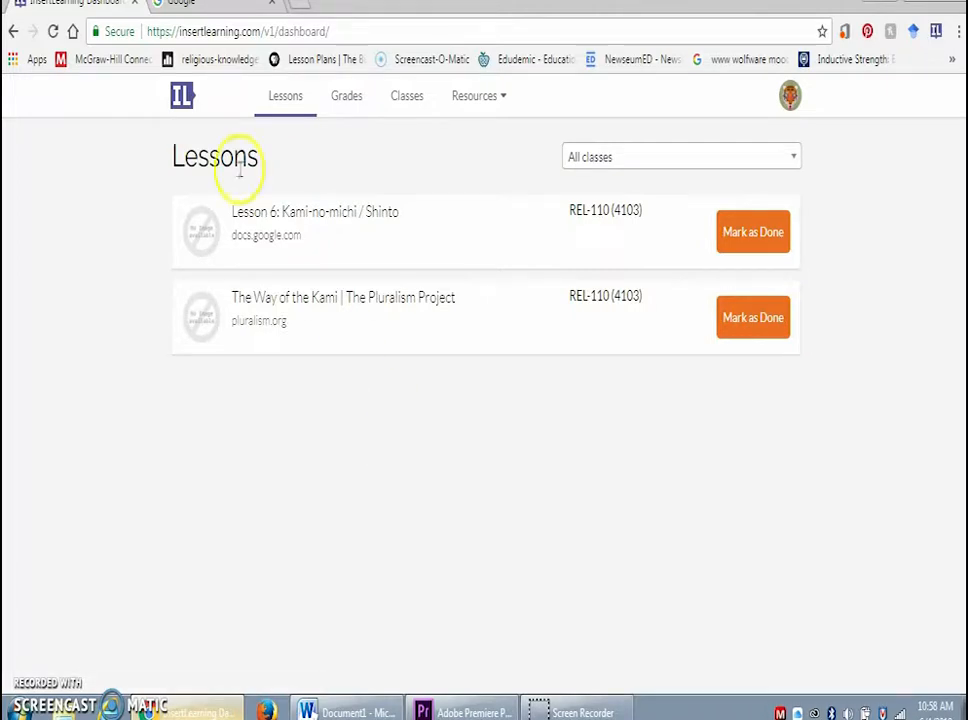
Step: View the enrolled classes in the student's InsertLearning dashboard and return to the lesson list
{"action": "left_click", "coordinate": [419, 100]}
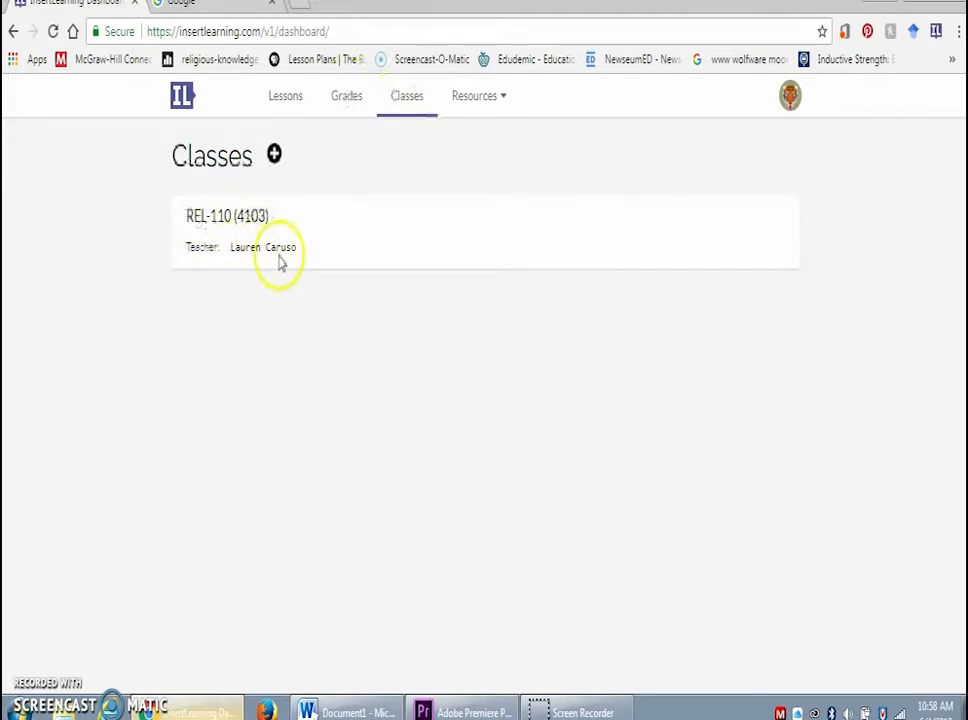
{"action": "left_click", "coordinate": [286, 104]}
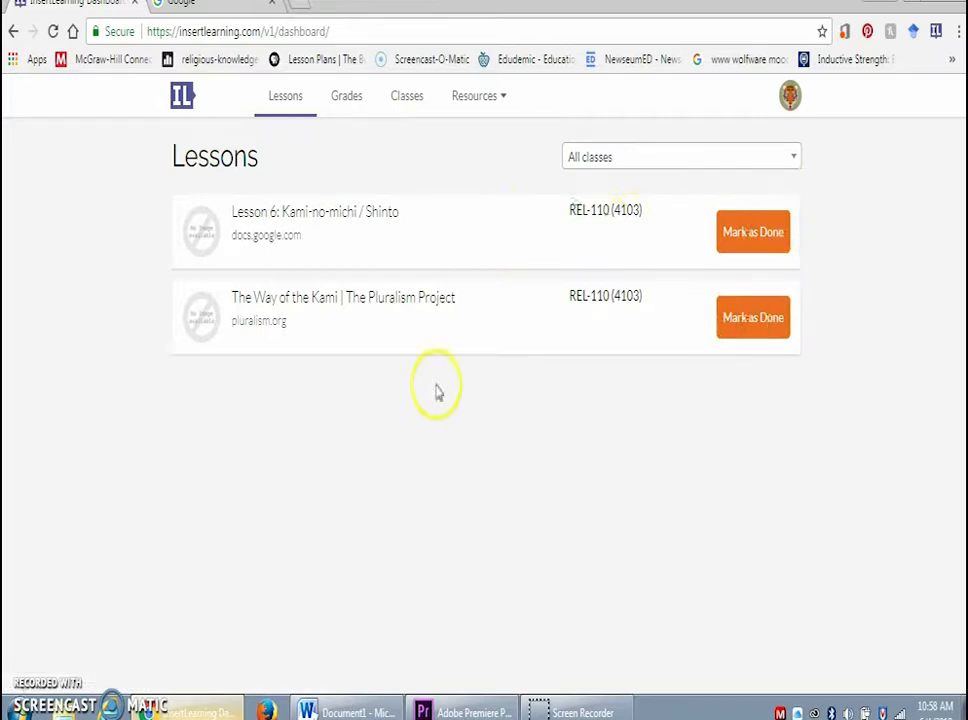
Step: Open The Way of the Kami lesson as the student, view its highlight annotation, and answer the mirror mythology question with Amaterasu
{"action": "left_click", "coordinate": [328, 302]}
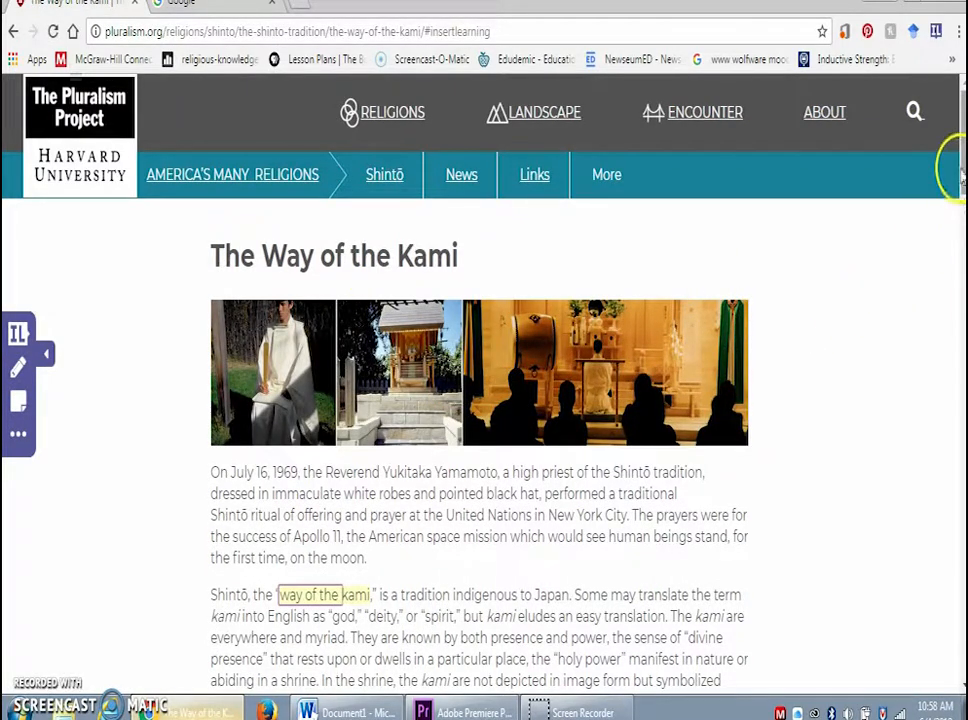
{"action": "scroll", "coordinate": [960, 215], "scroll_direction": "down", "scroll_amount": 3}
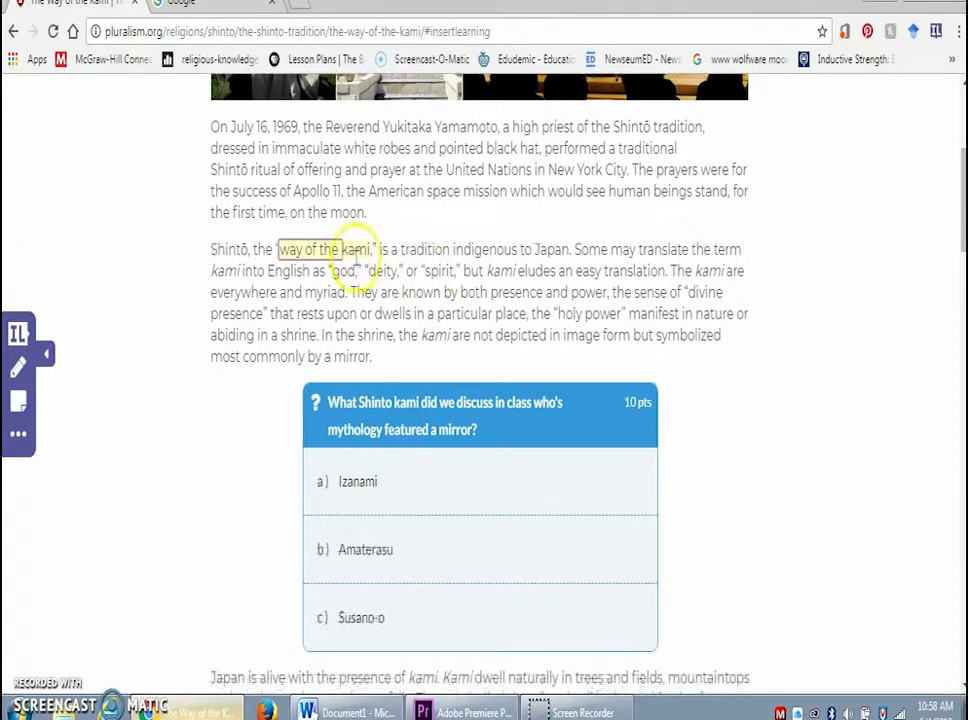
{"action": "mouse_move", "coordinate": [326, 253]}
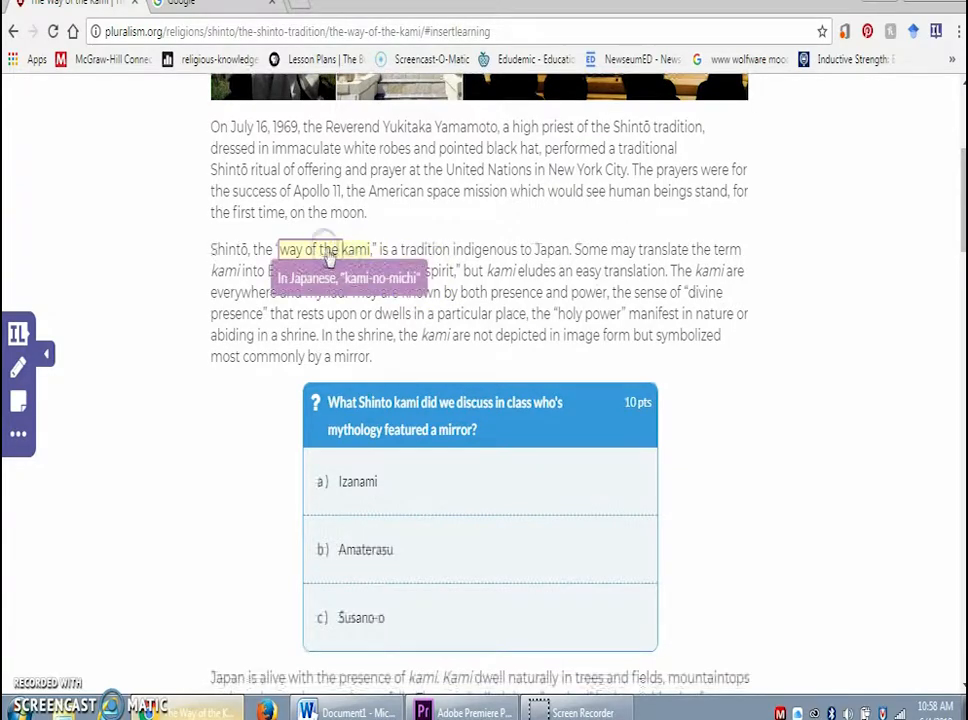
{"action": "left_click_drag", "start_coordinate": [965, 228], "coordinate": [962, 273]}
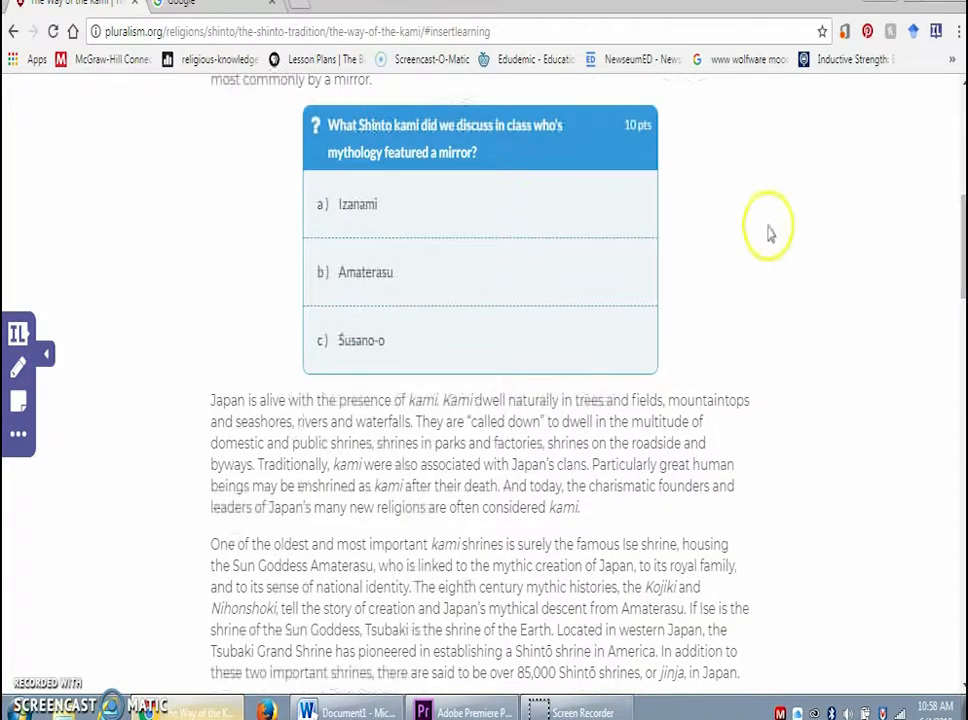
{"action": "left_click", "coordinate": [386, 274]}
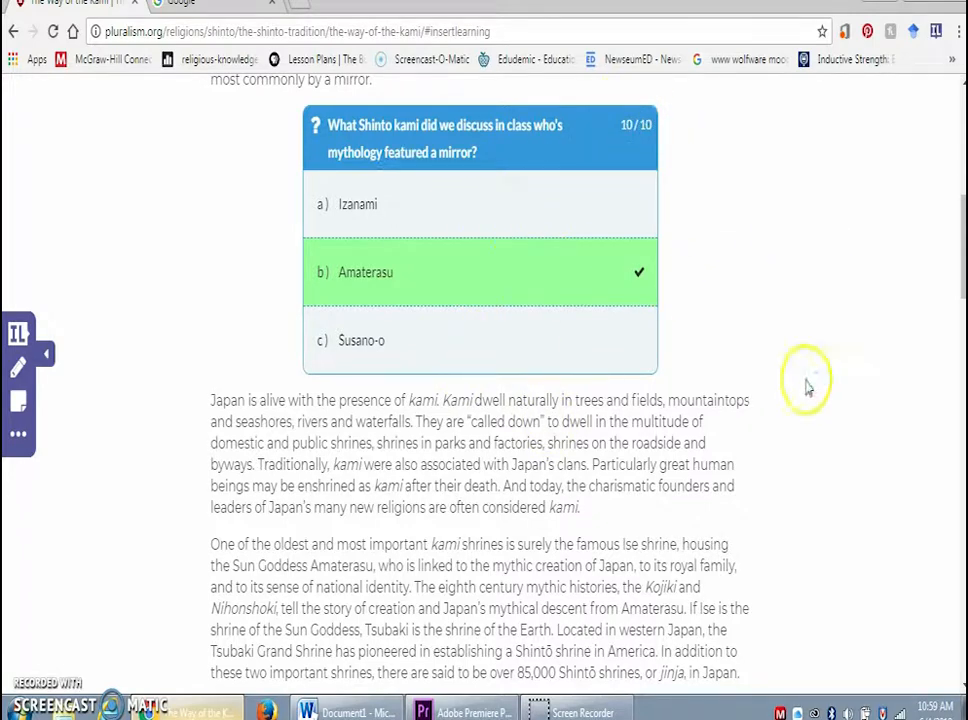
Step: Review the lesson's remaining question and notes, visit the Tsubaki shrine link in the final note, and return to the InsertLearning dashboard
{"action": "left_click_drag", "start_coordinate": [960, 268], "coordinate": [962, 487]}
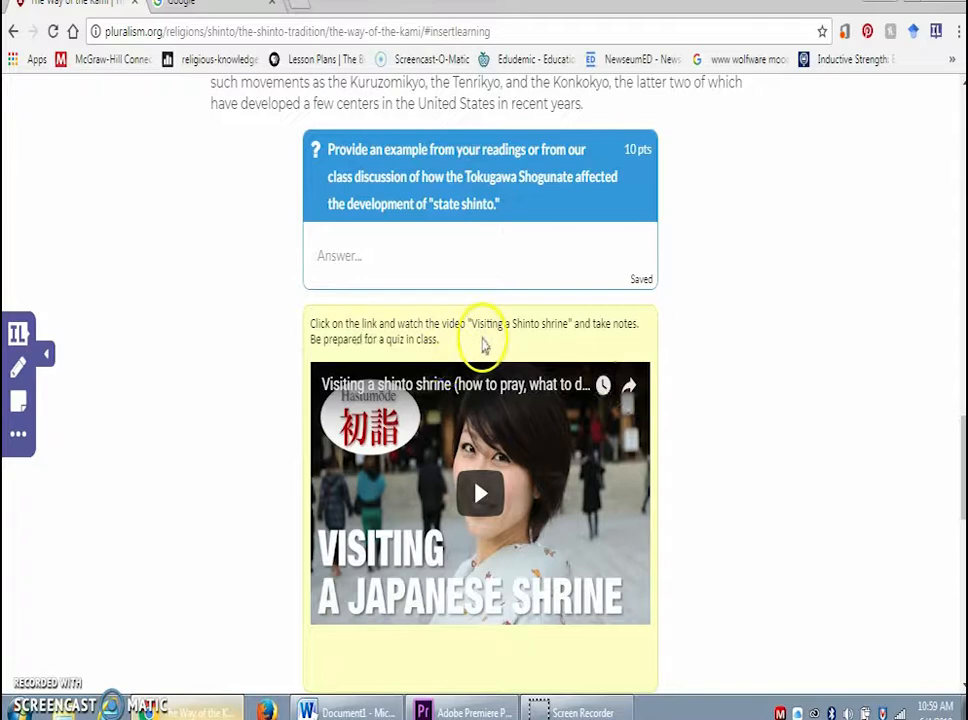
{"action": "left_click_drag", "start_coordinate": [960, 443], "coordinate": [962, 594]}
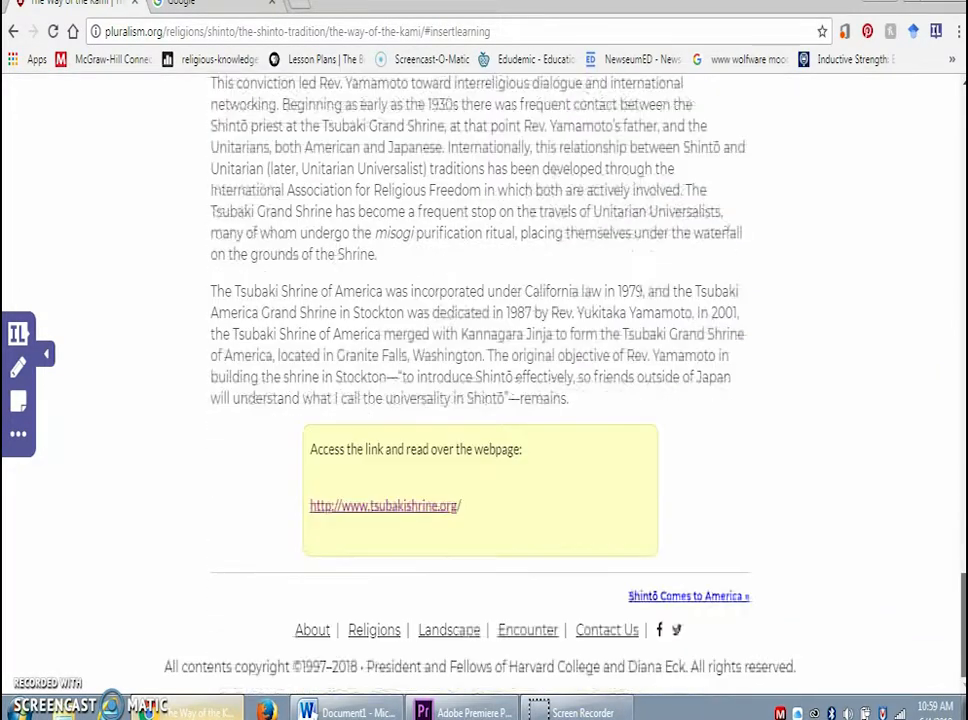
{"action": "left_click", "coordinate": [411, 508]}
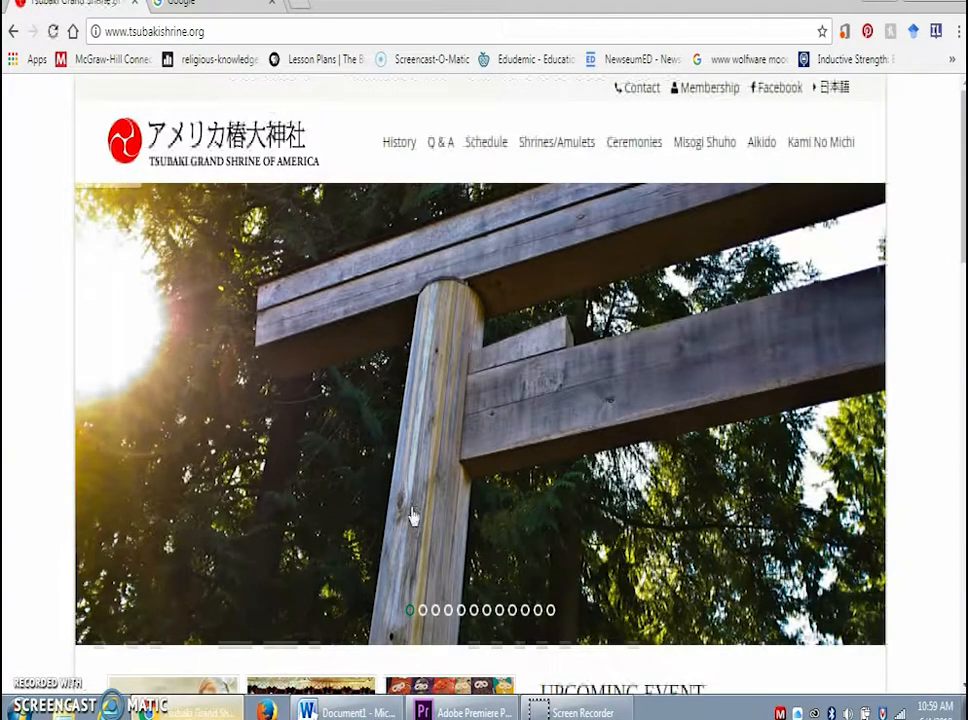
{"action": "left_click", "coordinate": [14, 31]}
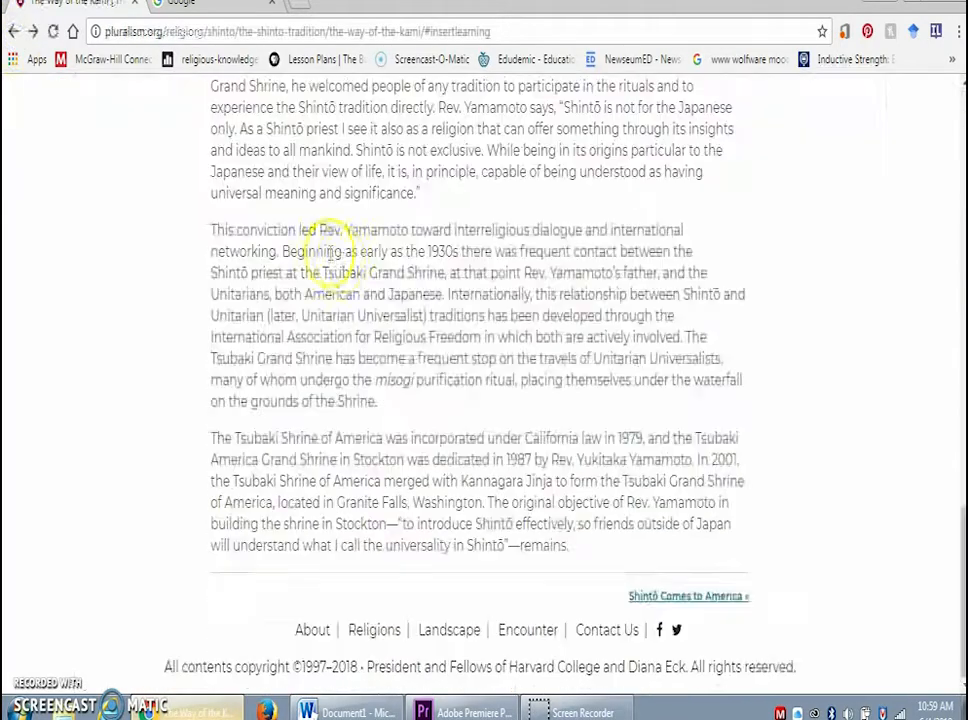
{"action": "left_click", "coordinate": [961, 540]}
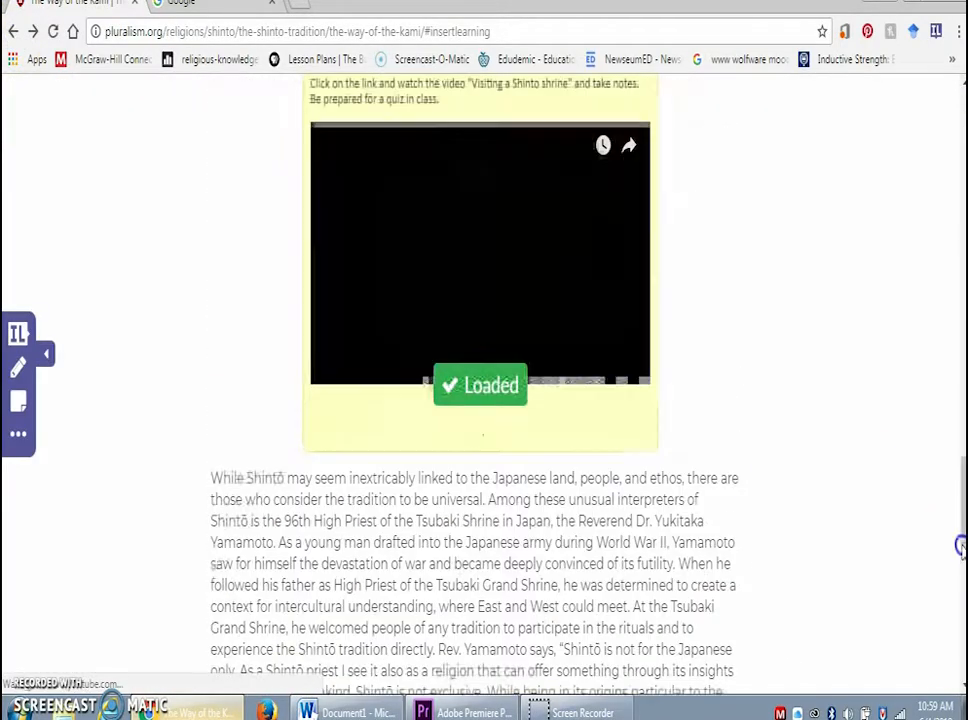
{"action": "left_click_drag", "start_coordinate": [959, 486], "coordinate": [932, 148]}
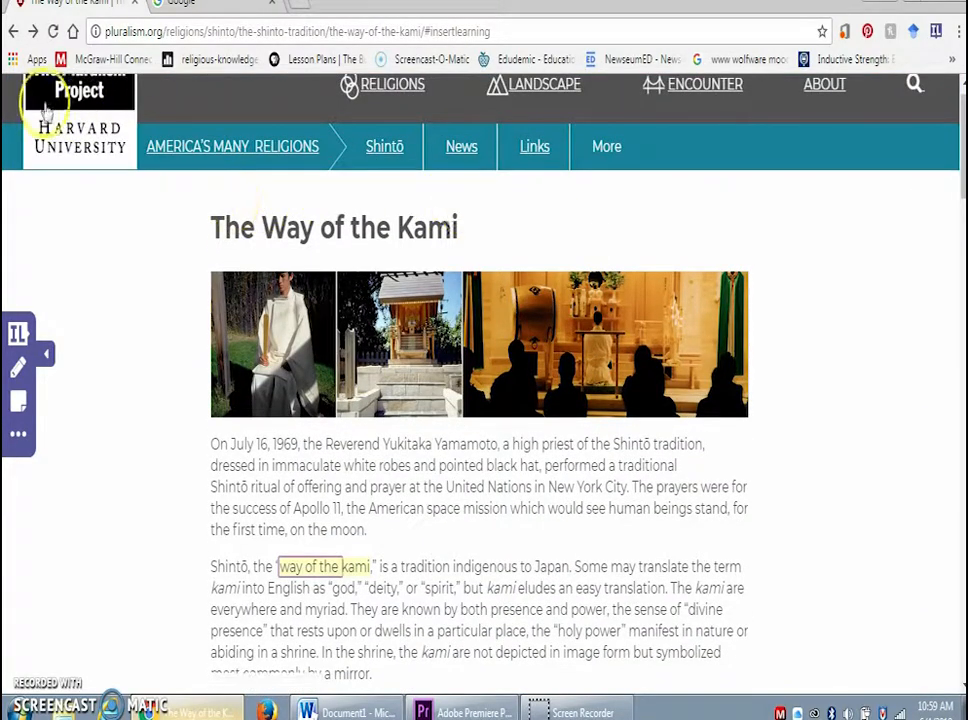
{"action": "left_click", "coordinate": [13, 31]}
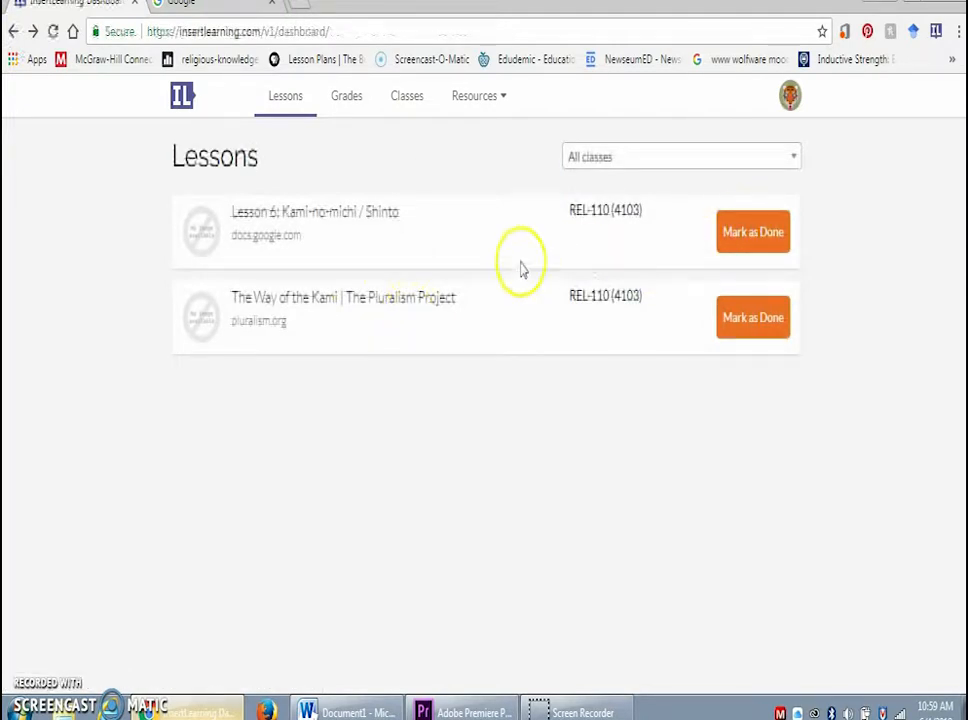
Step: Open the Lesson 6: Kami-no-michi / Shinto lesson as the student and review its text and embedded videos
{"action": "left_click", "coordinate": [302, 214]}
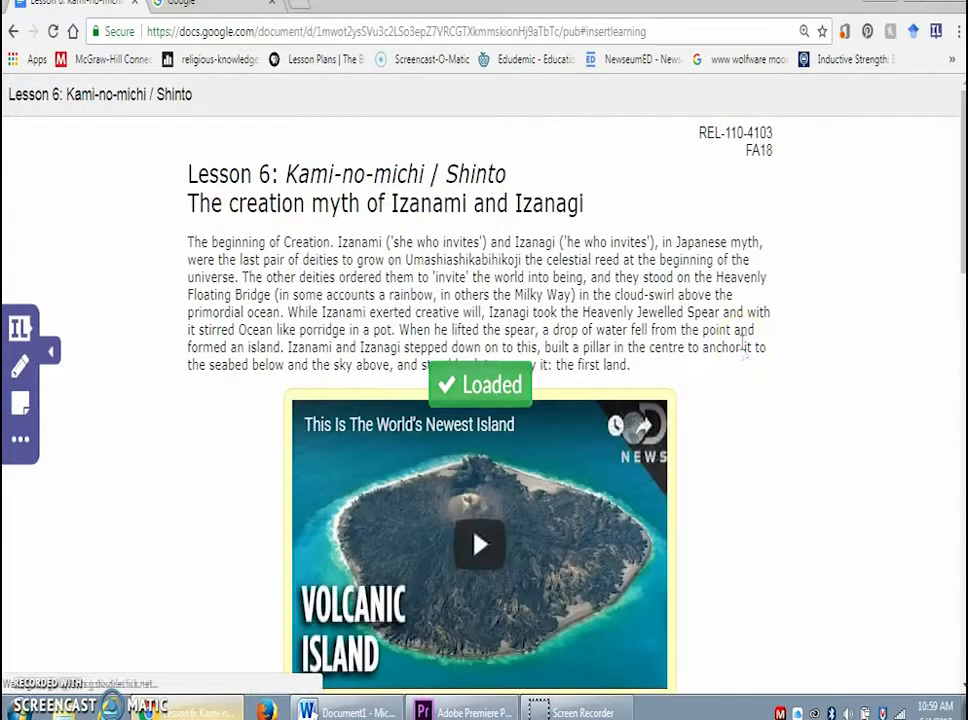
{"action": "scroll", "coordinate": [958, 212], "scroll_direction": "down", "scroll_amount": 1}
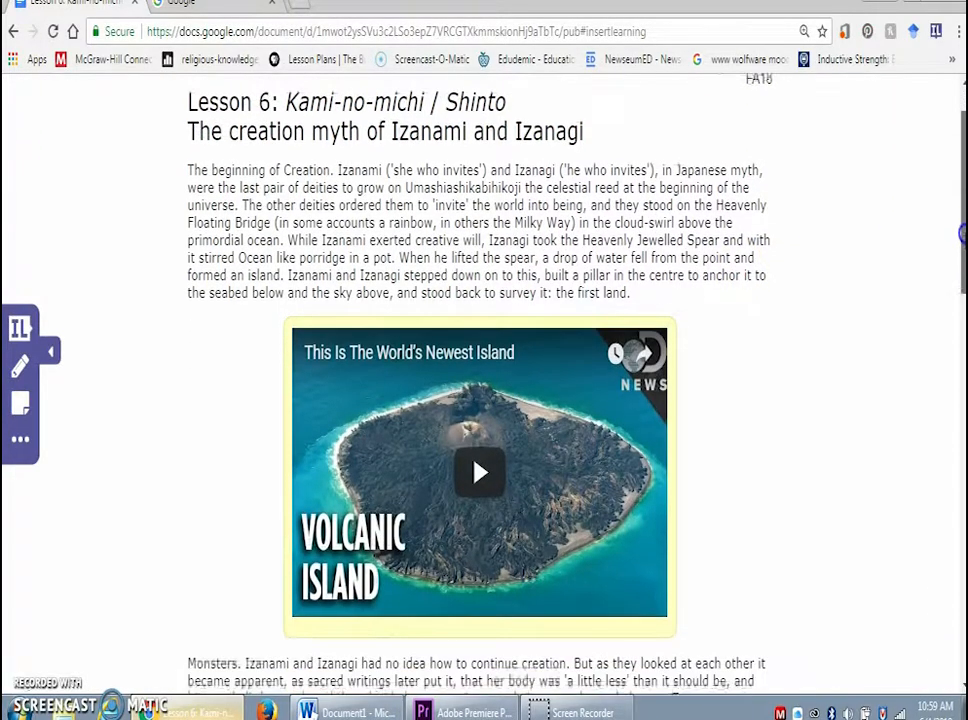
{"action": "scroll", "coordinate": [958, 212], "scroll_direction": "down", "scroll_amount": 3}
{"action": "scroll", "coordinate": [960, 578], "scroll_direction": "down", "scroll_amount": 12}
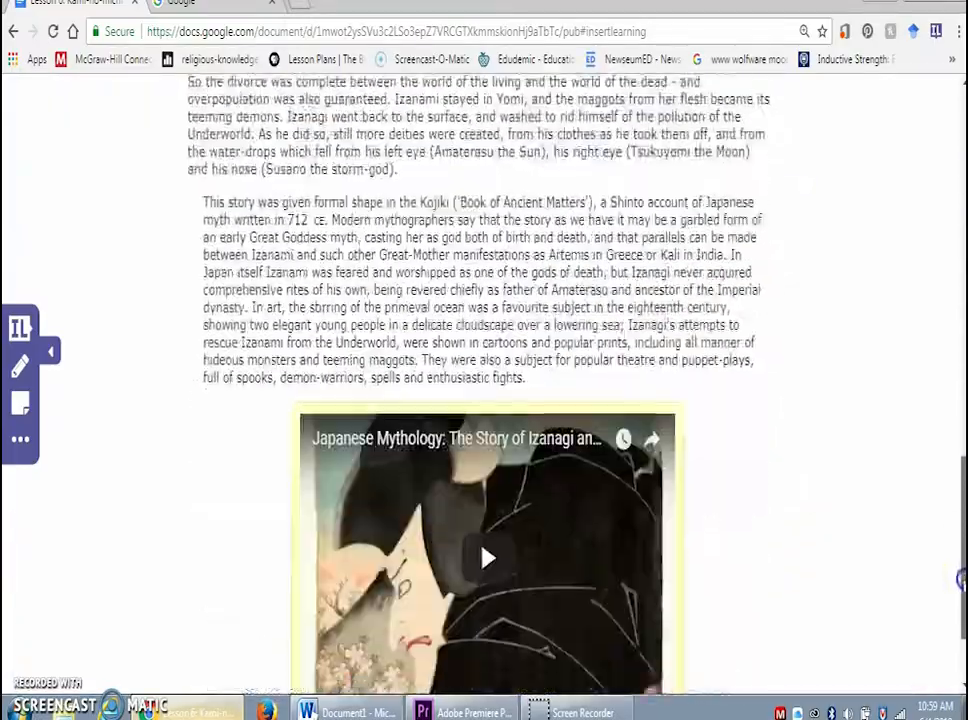
{"action": "left_click_drag", "start_coordinate": [960, 578], "coordinate": [953, 190]}
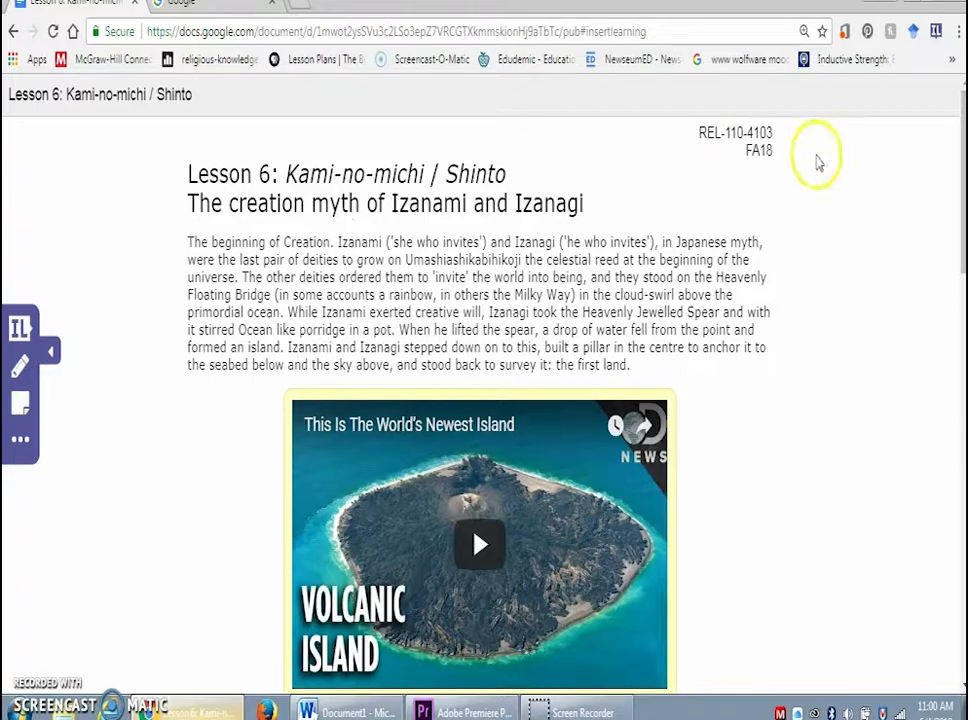
Step: Review the Lesson 6: Kami-no-michi / Shinto lesson as the student, including the highlighted passage and the creation myth text
{"action": "left_click_drag", "start_coordinate": [957, 160], "coordinate": [948, 510]}
{"action": "scroll", "coordinate": [363, 468], "scroll_direction": "up", "scroll_amount": 2}
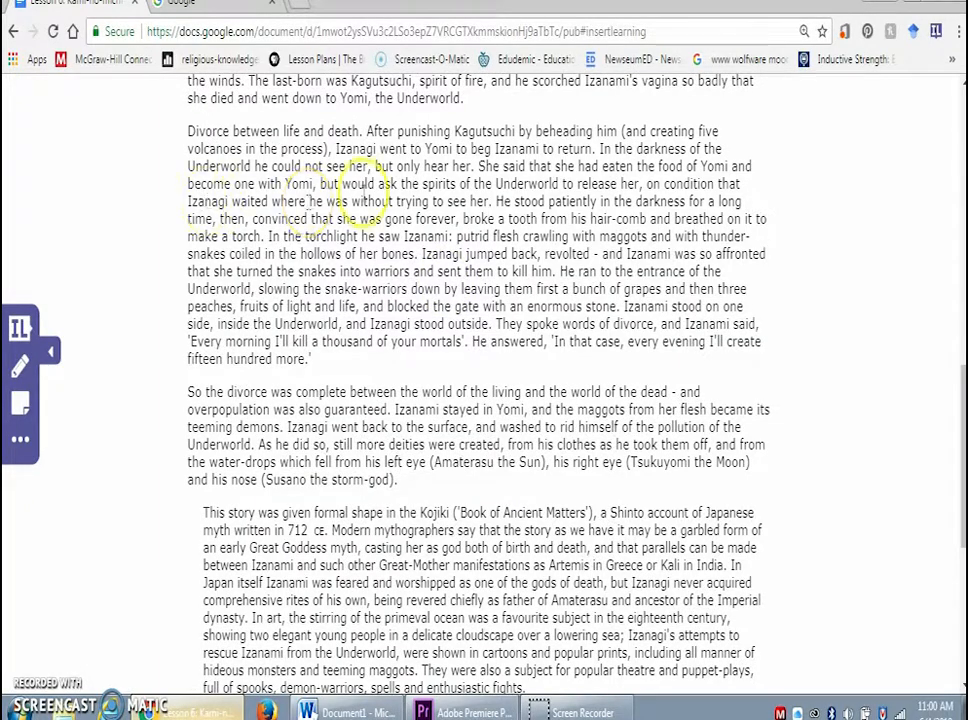
{"action": "left_click_drag", "start_coordinate": [957, 405], "coordinate": [950, 104]}
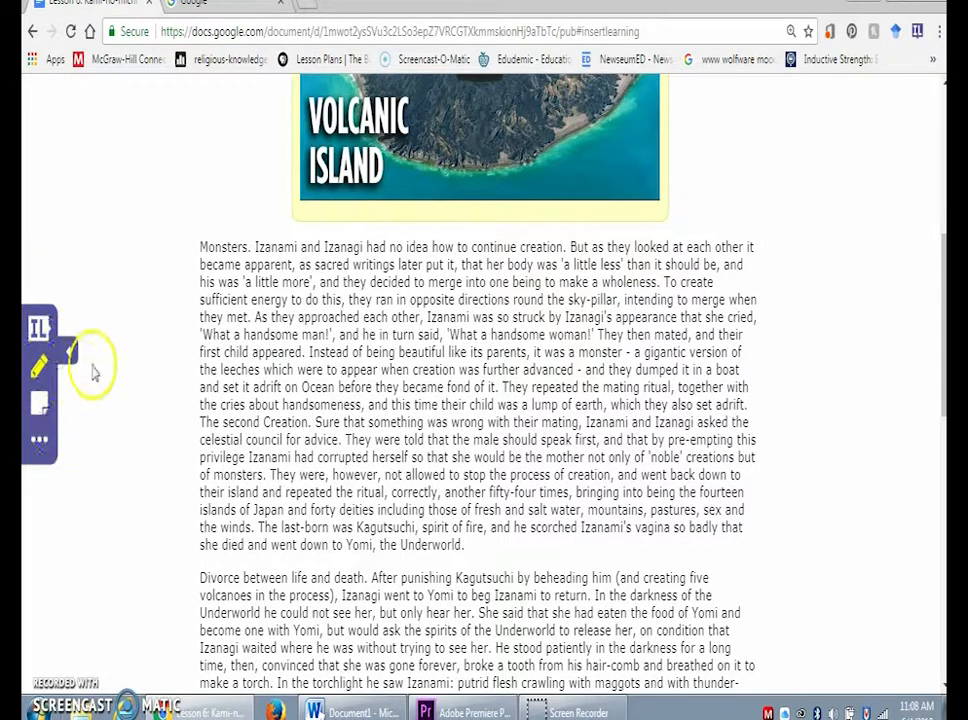
{"action": "left_click_drag", "start_coordinate": [940, 335], "coordinate": [943, 204]}
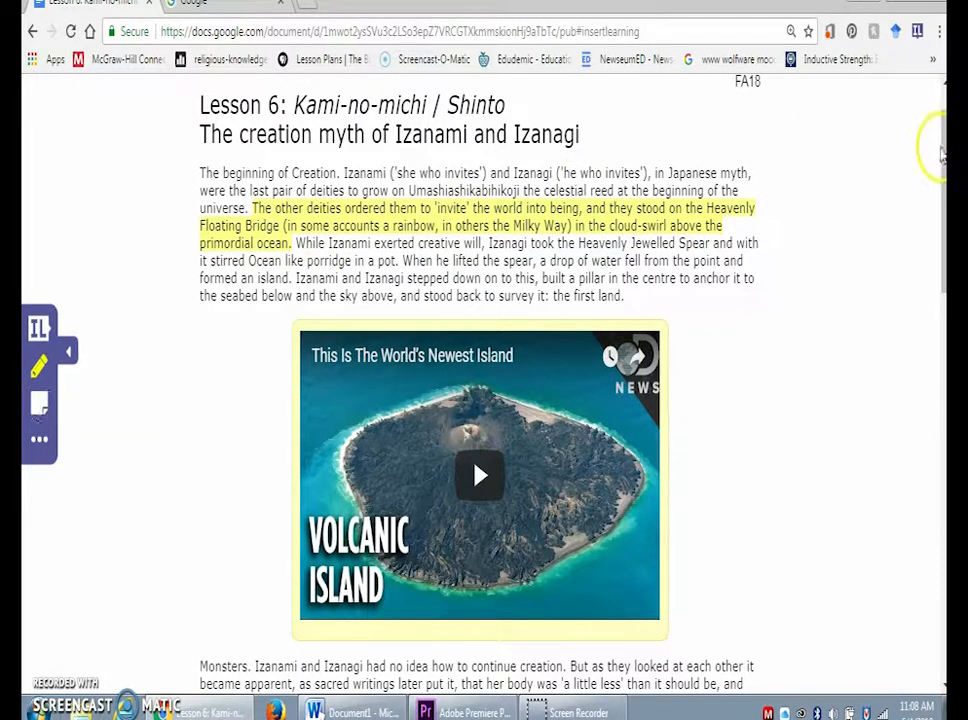
{"action": "scroll", "coordinate": [940, 150], "scroll_direction": "down", "scroll_amount": 5}
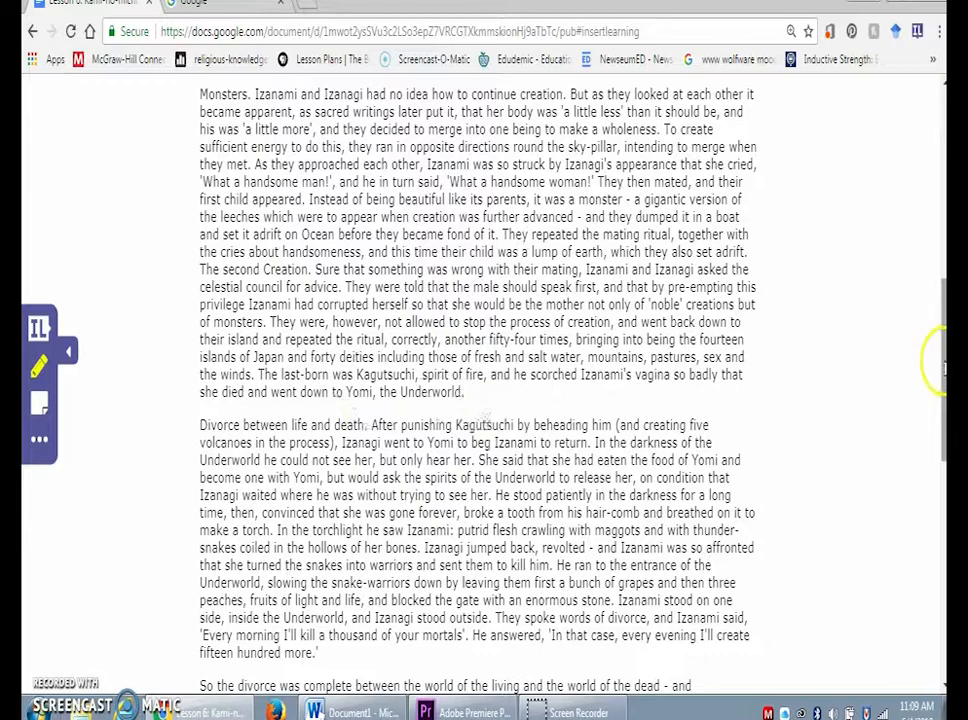
{"action": "scroll", "coordinate": [942, 360], "scroll_direction": "down", "scroll_amount": 3}
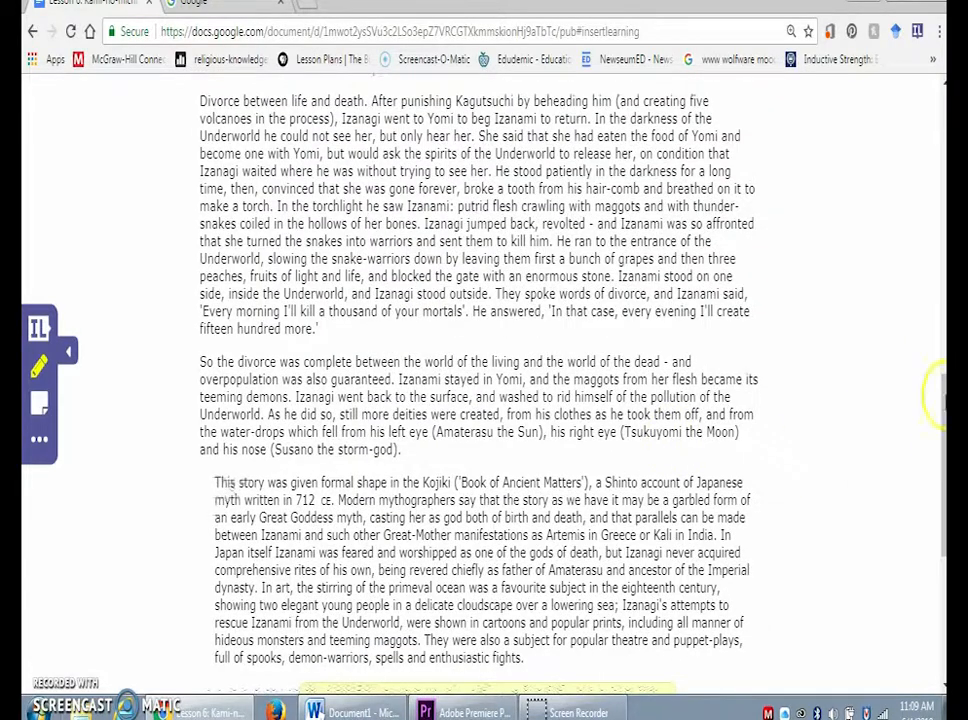
{"action": "left_click_drag", "start_coordinate": [935, 425], "coordinate": [934, 287]}
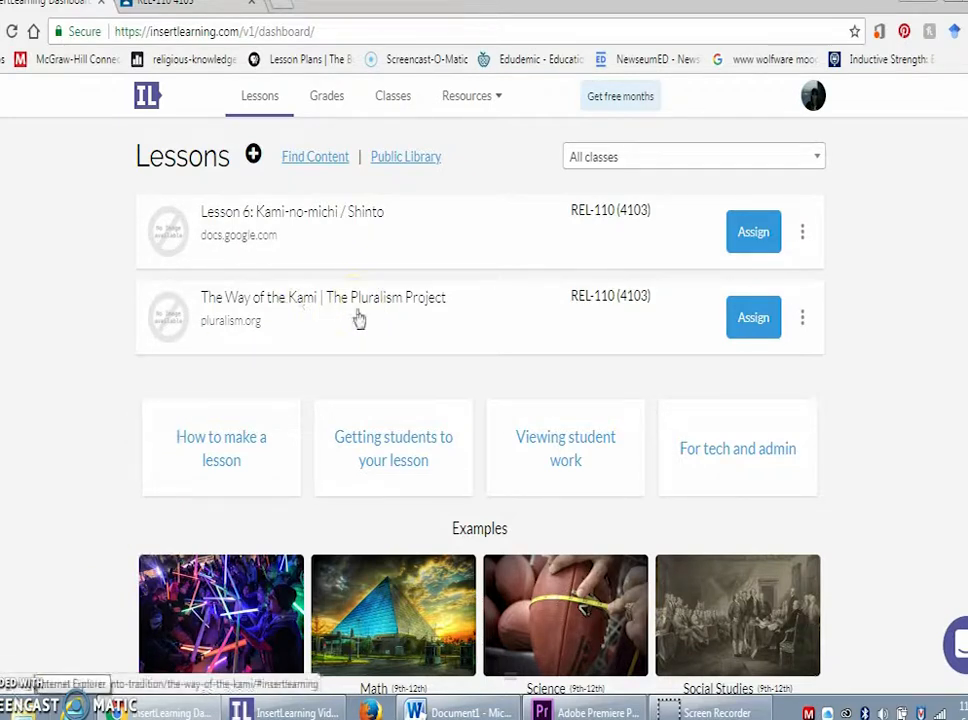
Step: Open The Way of the Kami lesson as the teacher and insert a sticky note below the paragraph beginning "While the way of the kami is ancient"
{"action": "left_click", "coordinate": [309, 304]}
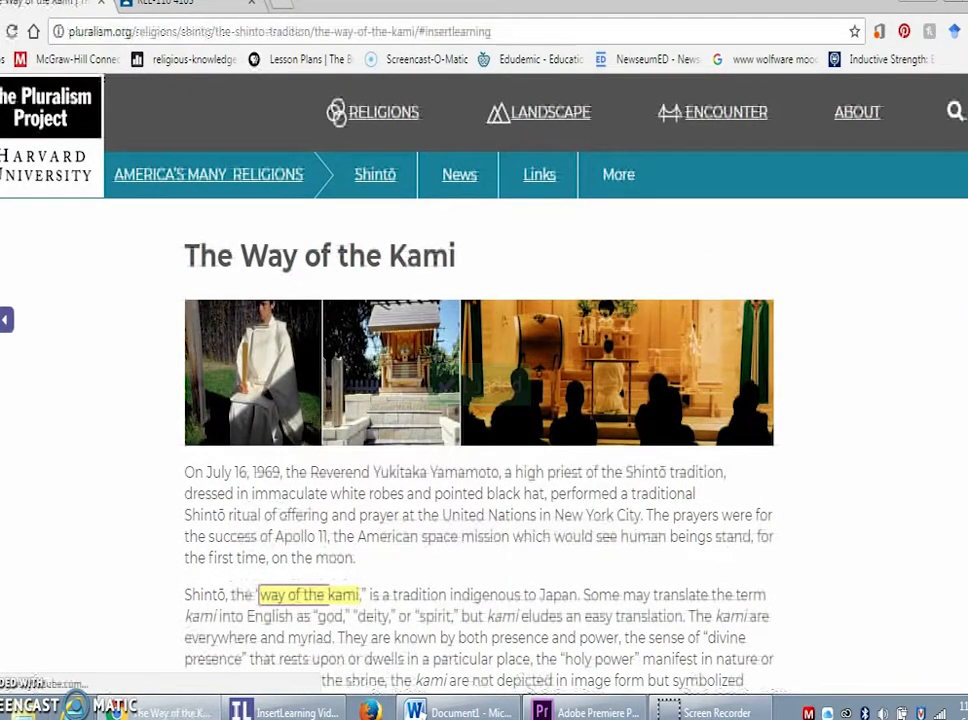
{"action": "scroll", "coordinate": [480, 400], "scroll_direction": "down", "scroll_amount": 10}
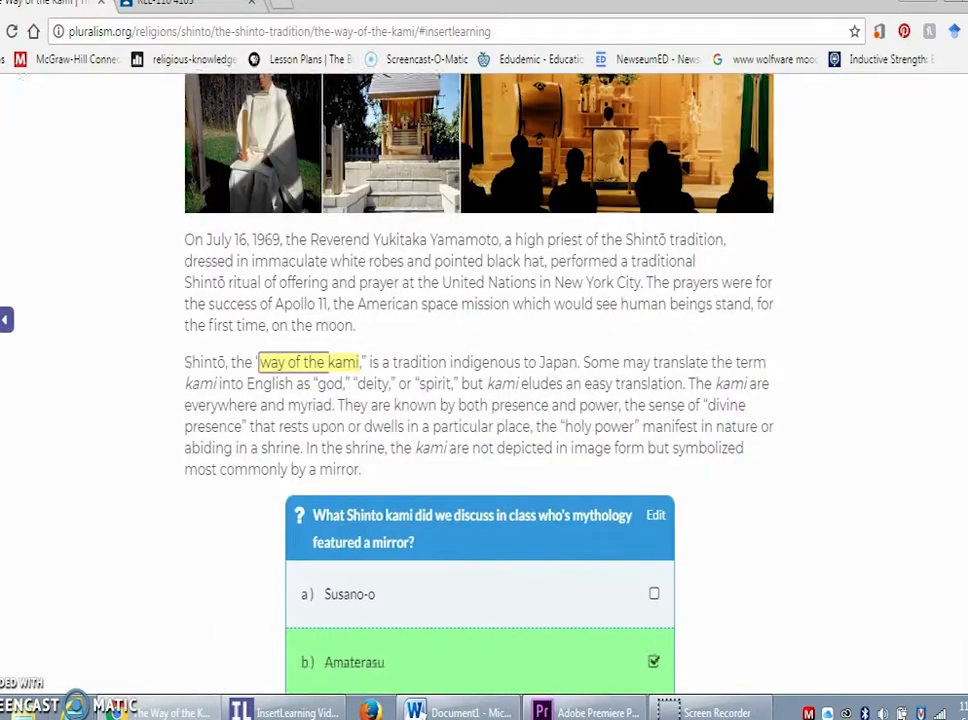
{"action": "scroll", "coordinate": [480, 400], "scroll_direction": "down", "scroll_amount": 8}
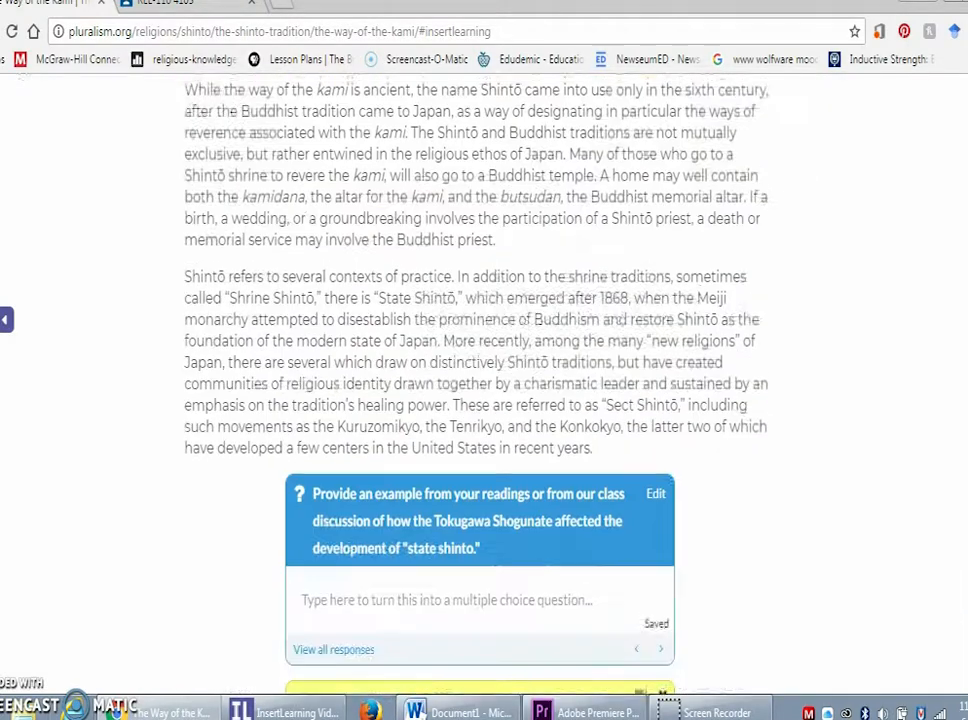
{"action": "scroll", "coordinate": [480, 400], "scroll_direction": "up", "scroll_amount": 1}
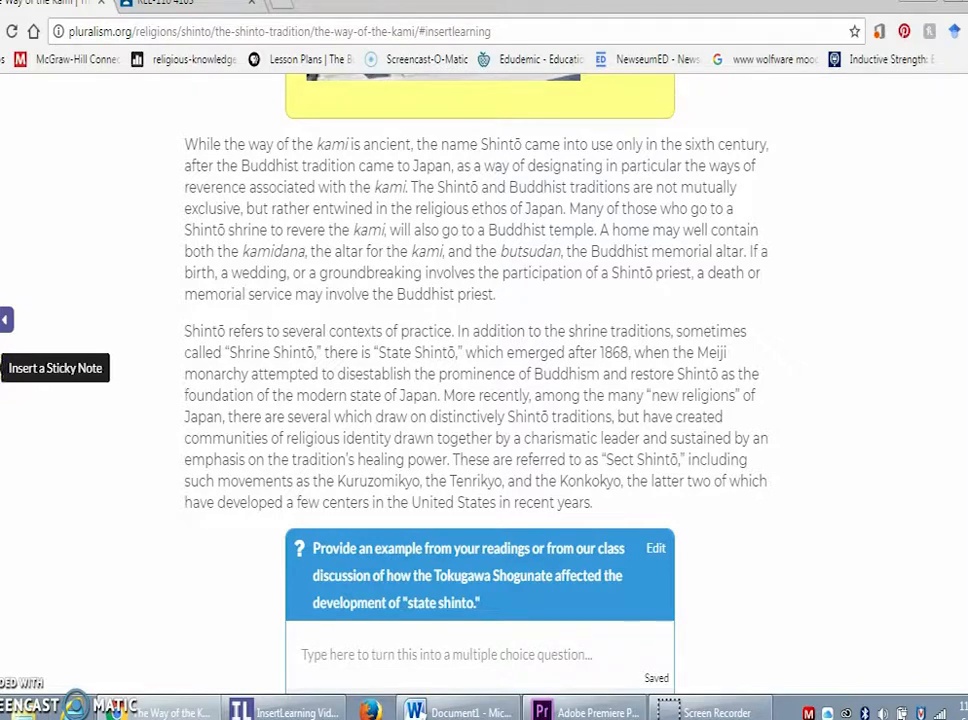
{"action": "left_click", "coordinate": [2, 368]}
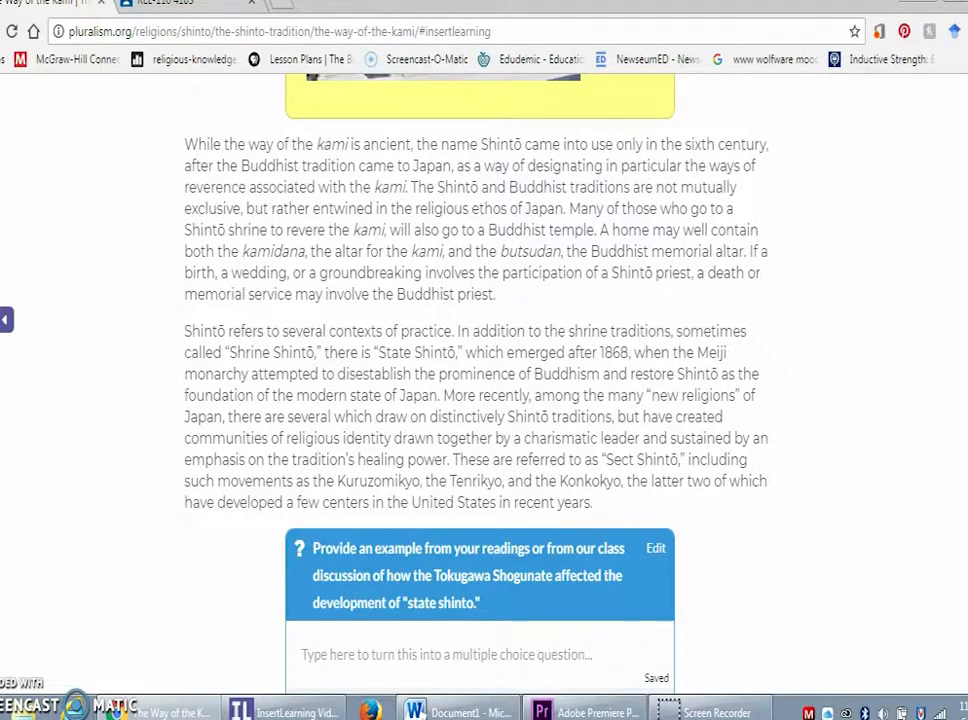
{"action": "left_click", "coordinate": [344, 238]}
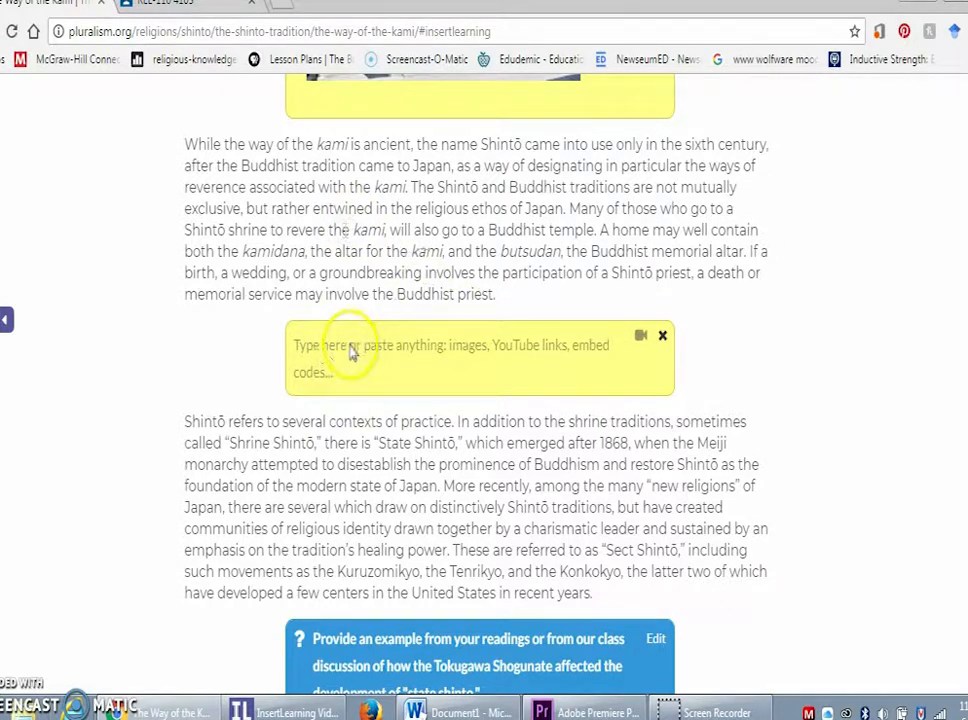
Step: View the new sticky note's video recorder and close it without recording anything
{"action": "left_click", "coordinate": [640, 341]}
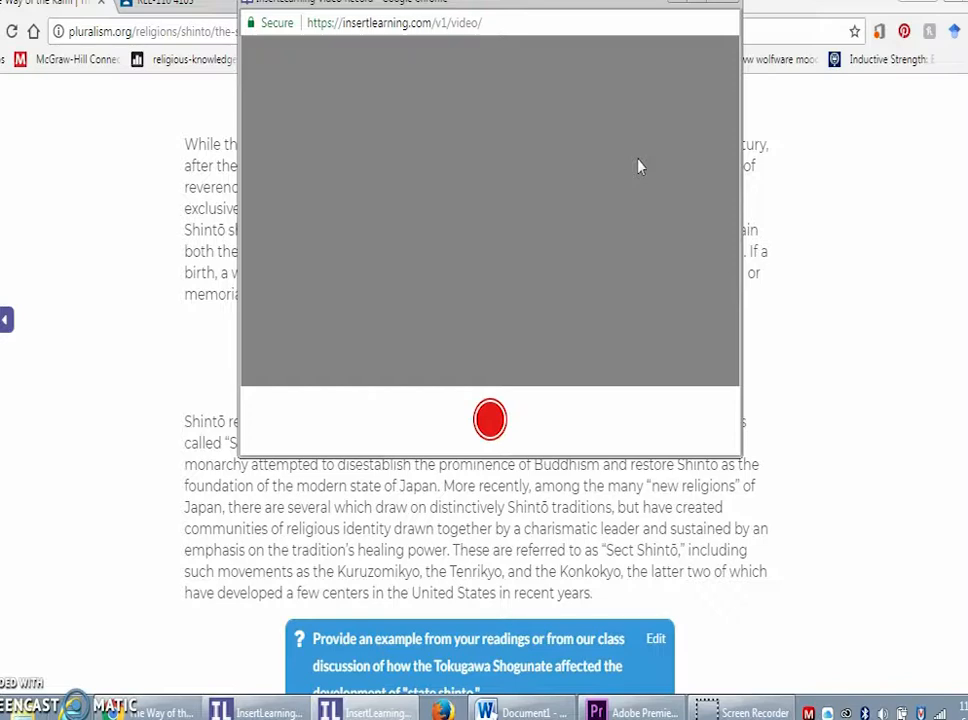
{"action": "left_click", "coordinate": [722, 9]}
{"action": "left_click", "coordinate": [488, 362]}
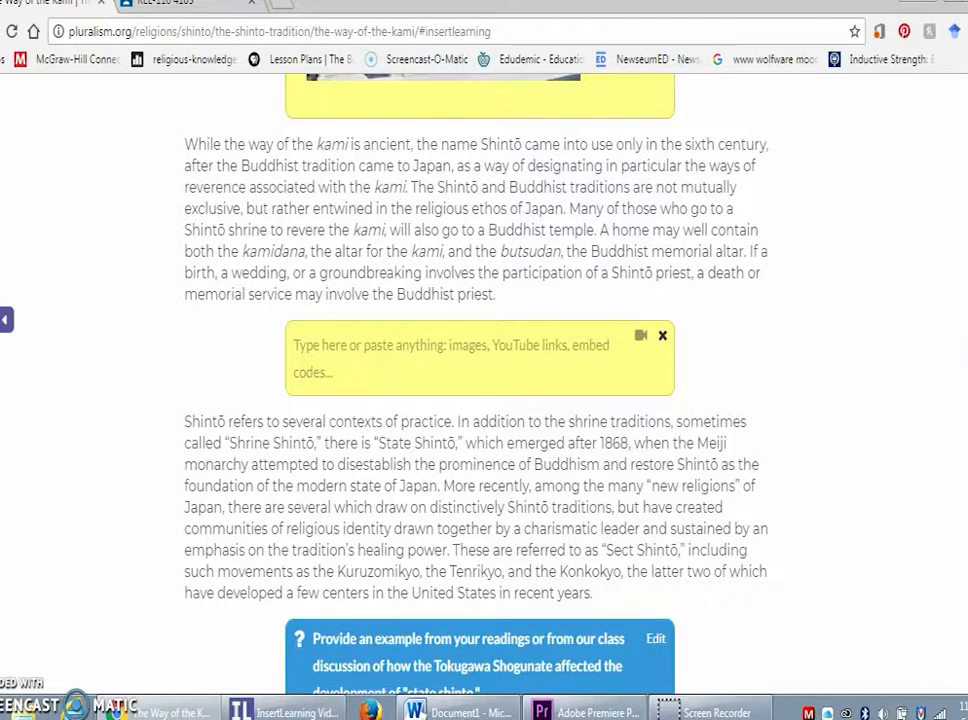
{"action": "scroll", "coordinate": [480, 384], "scroll_direction": "down", "scroll_amount": 5}
{"action": "scroll", "coordinate": [480, 384], "scroll_direction": "up", "scroll_amount": 6}
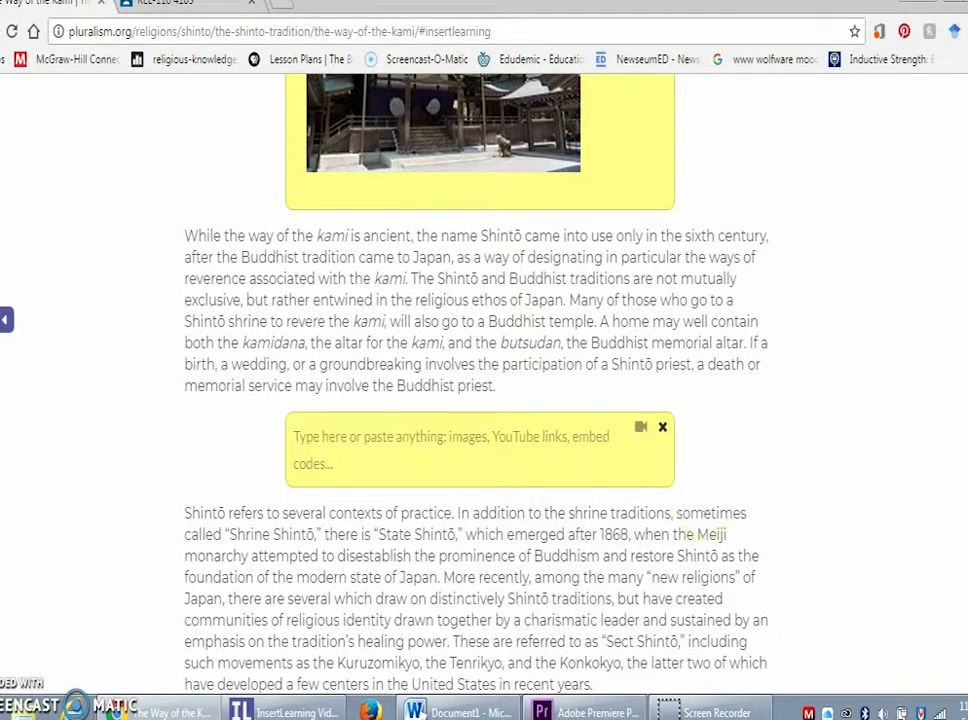
{"action": "scroll", "coordinate": [480, 384], "scroll_direction": "down", "scroll_amount": 6}
{"action": "scroll", "coordinate": [480, 384], "scroll_direction": "up", "scroll_amount": 5}
{"action": "scroll", "coordinate": [480, 384], "scroll_direction": "down", "scroll_amount": 15}
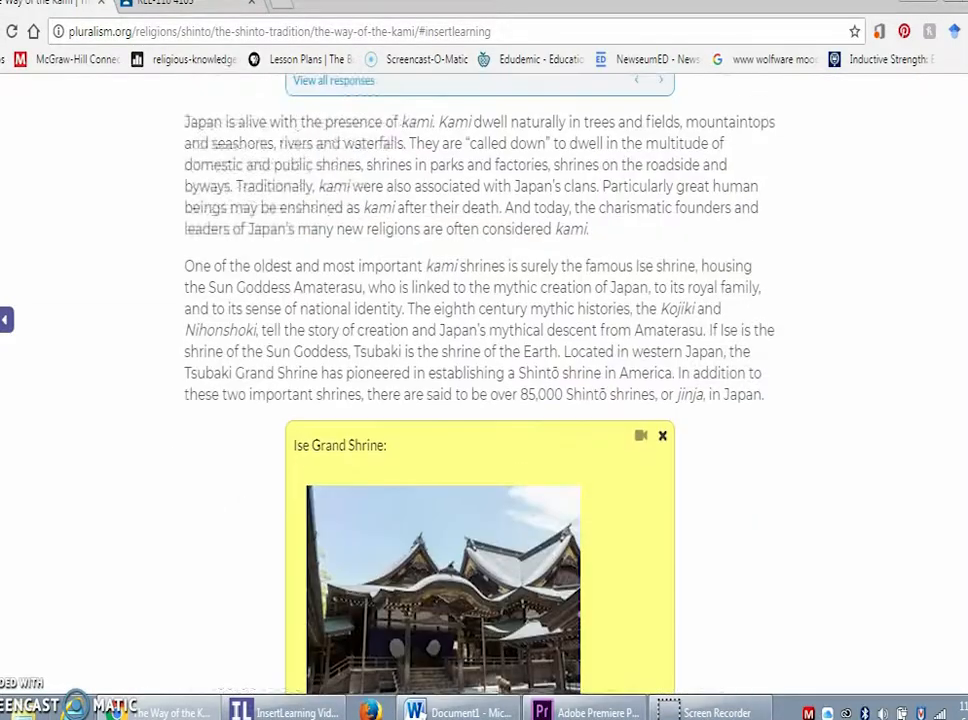
{"action": "scroll", "coordinate": [480, 384], "scroll_direction": "up", "scroll_amount": 8}
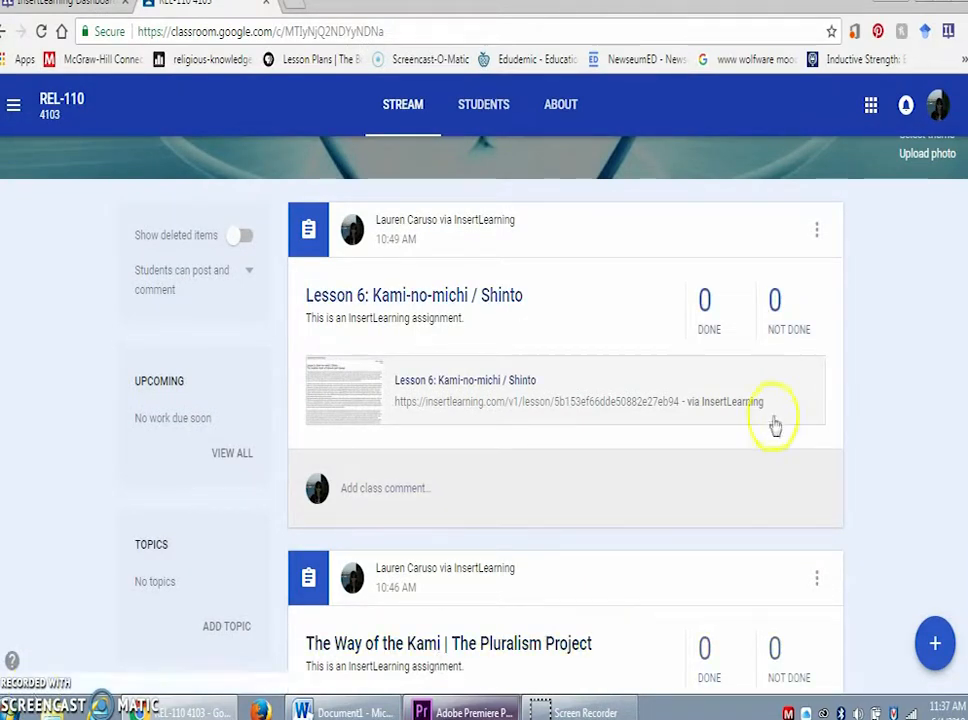
Step: View the REL-110 Classroom stream, open The Way of the Kami from the InsertLearning dashboard, and select "#insertlearning" in its web address
{"action": "scroll", "coordinate": [484, 400], "scroll_direction": "down", "scroll_amount": 1}
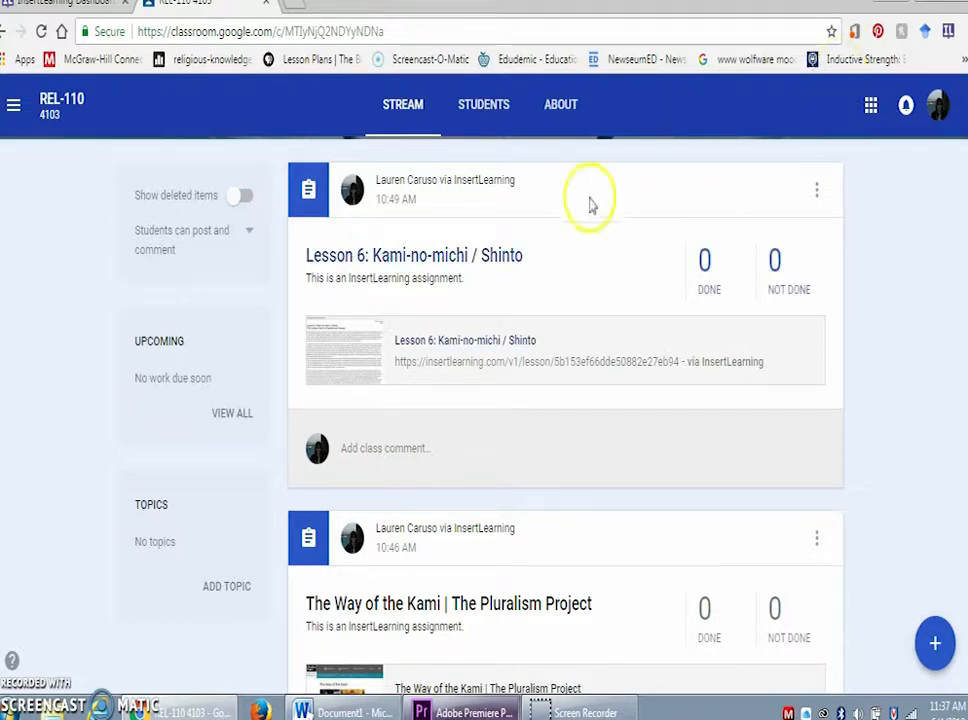
{"action": "left_click", "coordinate": [105, 8]}
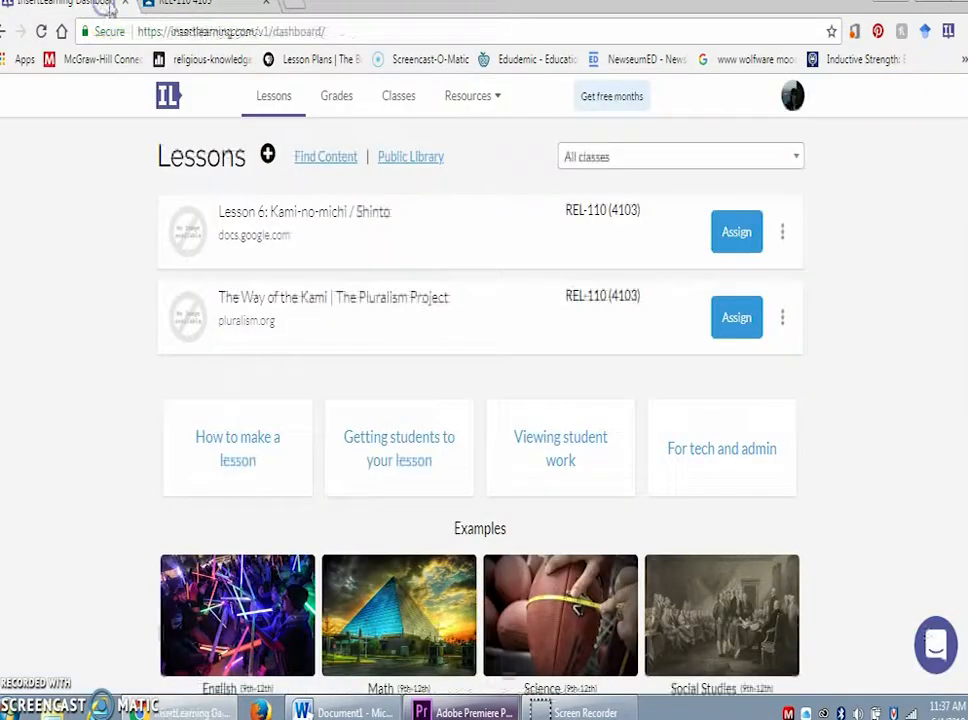
{"action": "left_click", "coordinate": [356, 296]}
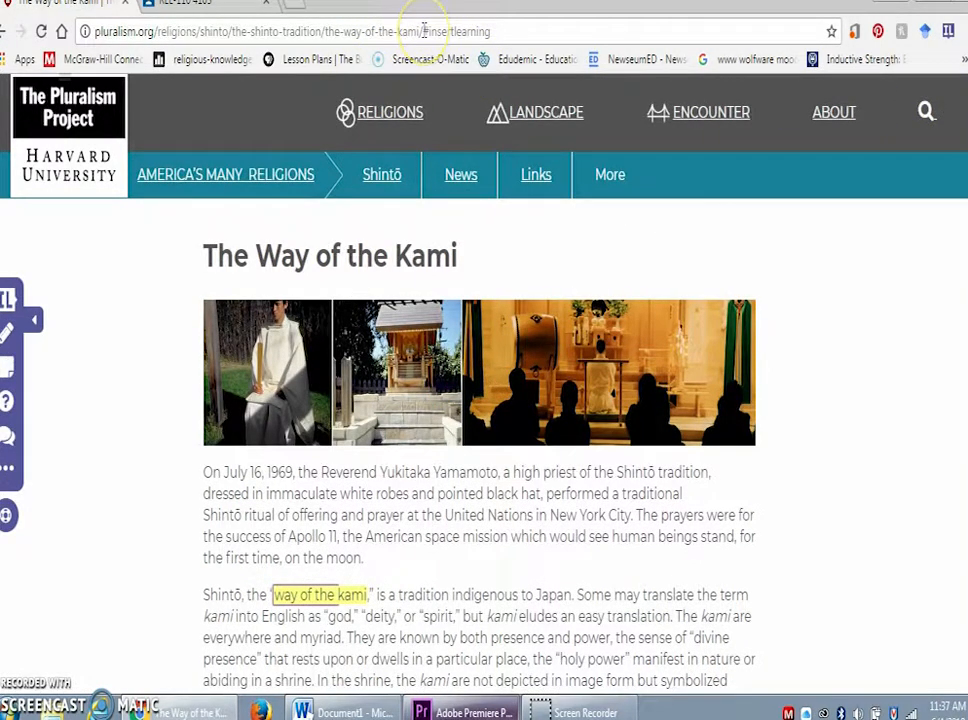
{"action": "left_click_drag", "start_coordinate": [425, 31], "coordinate": [528, 36]}
Step: Check the assignments in the REL-110 Classroom stream again and return to the InsertLearning dashboard
{"action": "left_click", "coordinate": [175, 3]}
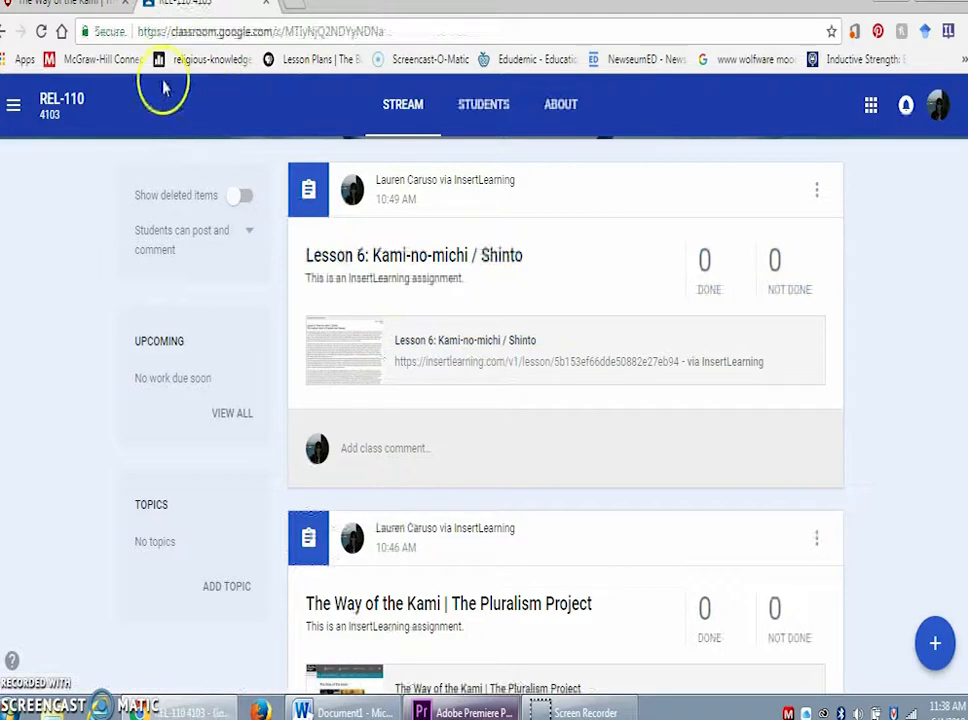
{"action": "left_click", "coordinate": [86, 5]}
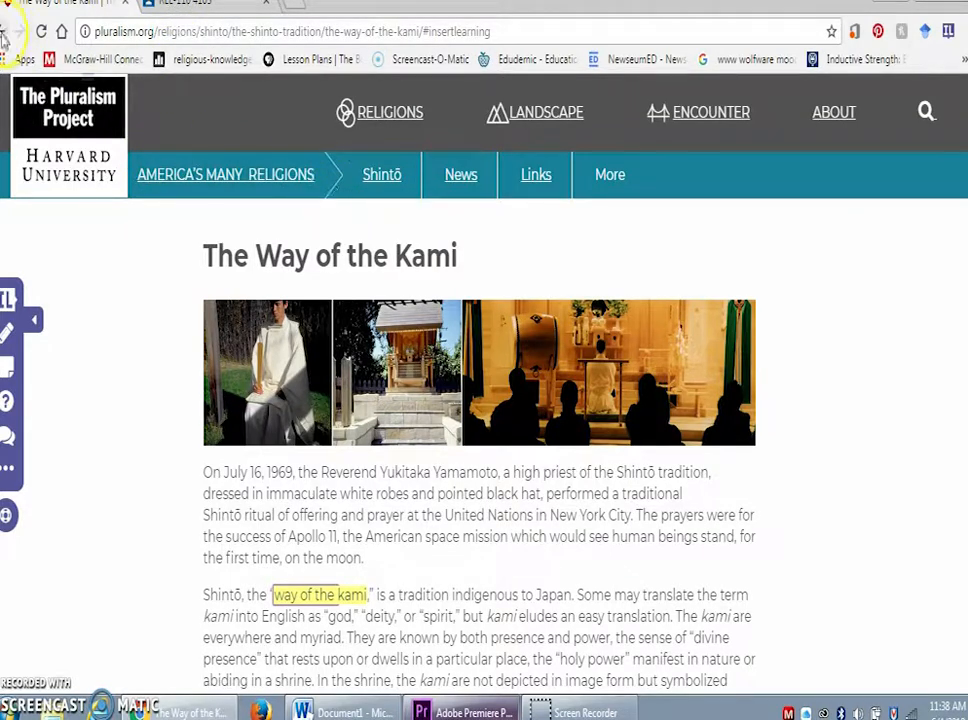
{"action": "left_click", "coordinate": [4, 34]}
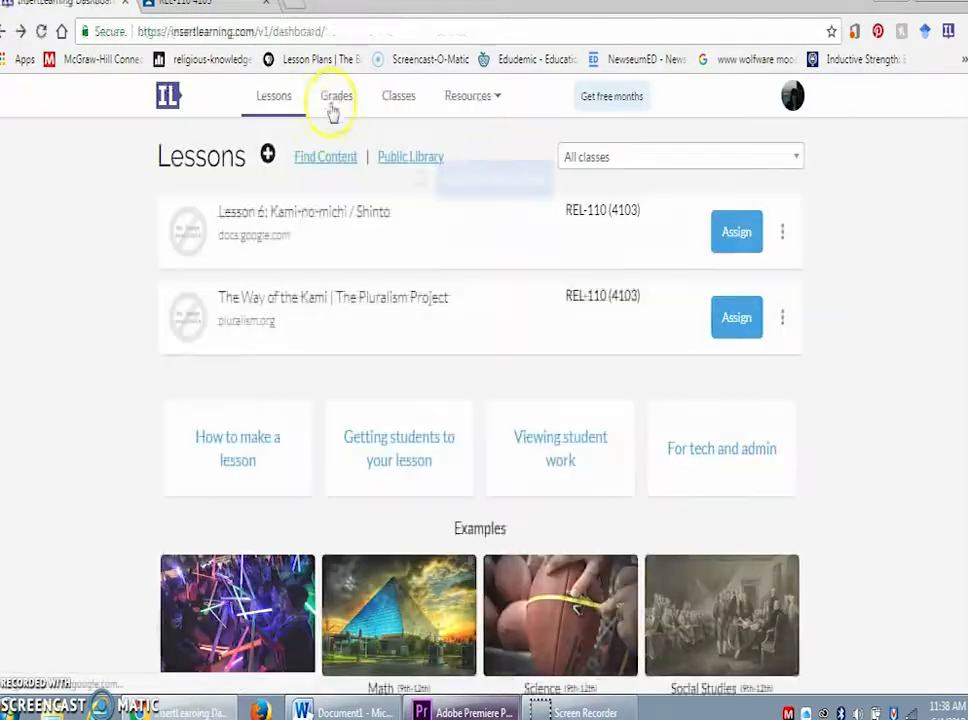
Step: Show the grades for class REL-110 (4103) and the lesson The Way of the Kami | The Pluralism Project
{"action": "left_click", "coordinate": [339, 106]}
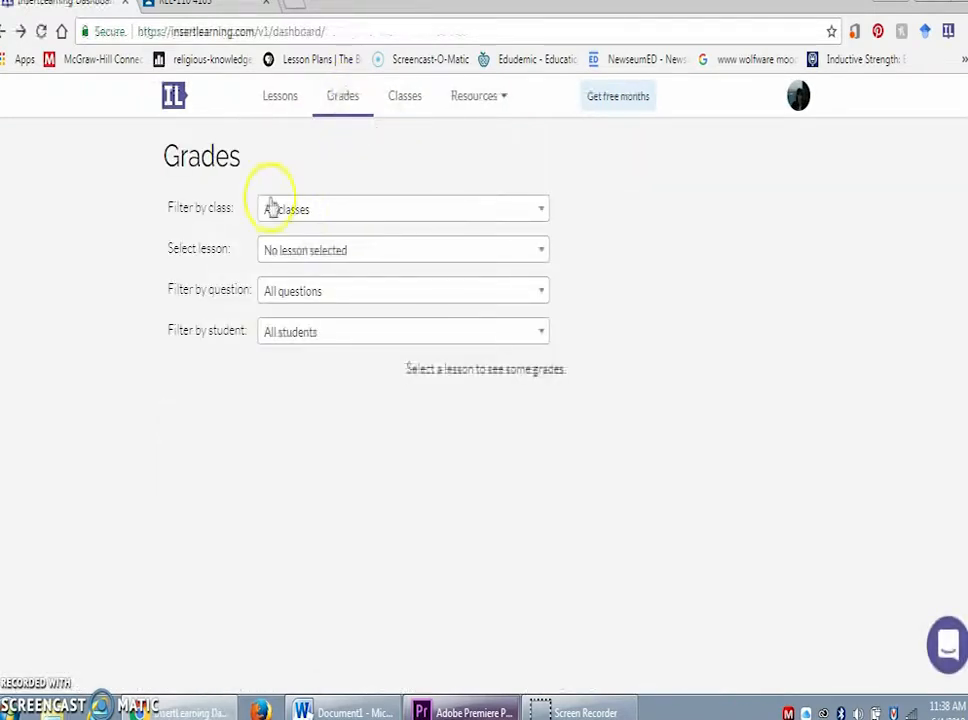
{"action": "left_click", "coordinate": [307, 210]}
{"action": "left_click", "coordinate": [307, 212]}
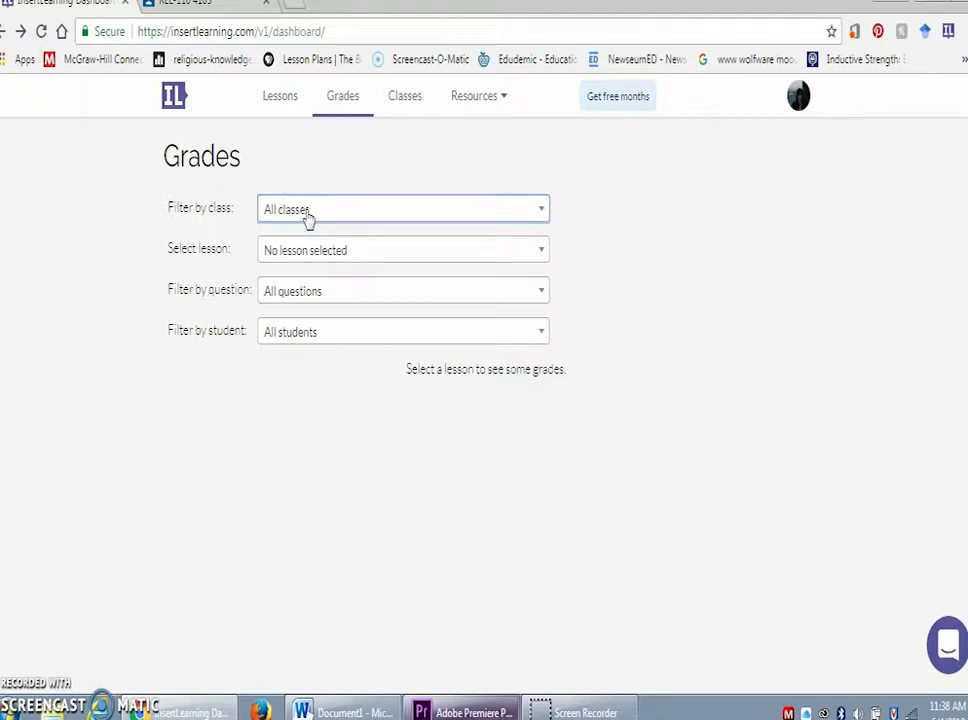
{"action": "left_click", "coordinate": [375, 208]}
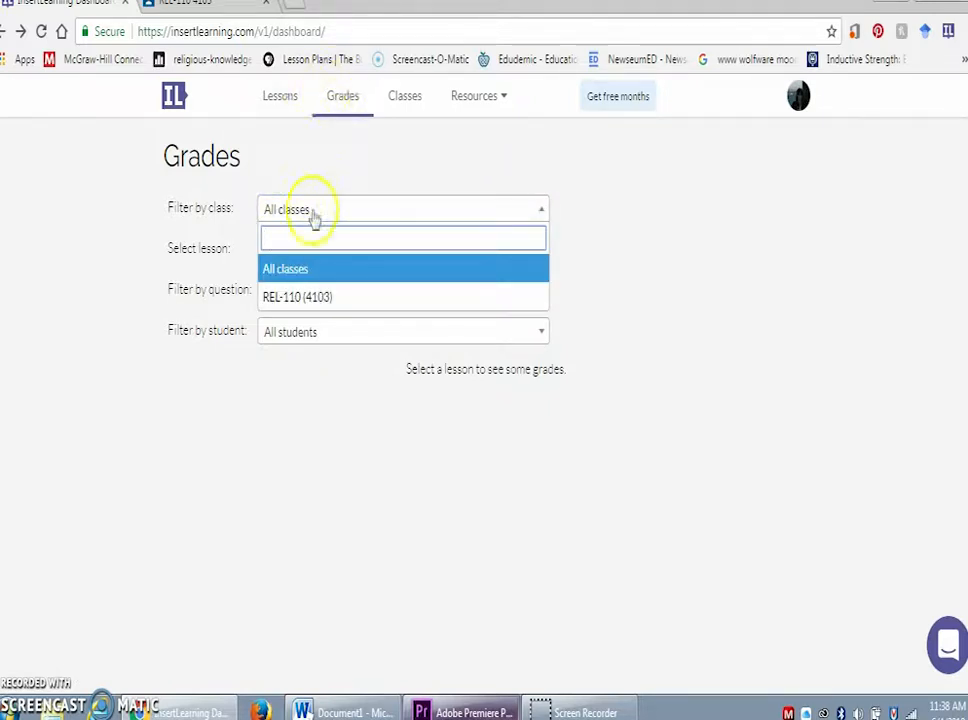
{"action": "left_click", "coordinate": [299, 298]}
{"action": "left_click", "coordinate": [333, 255]}
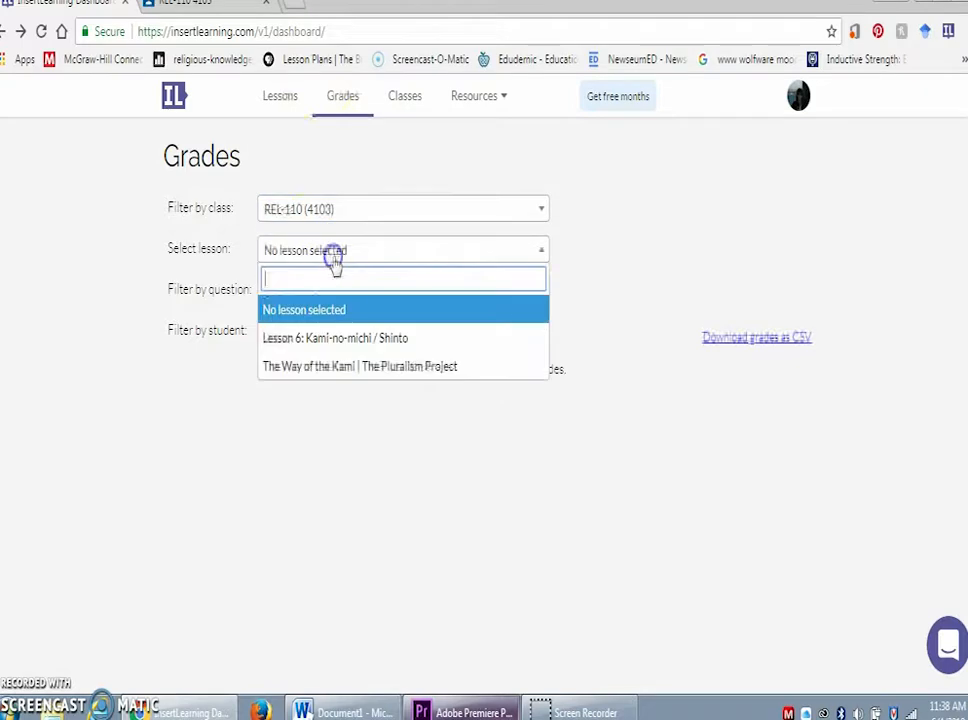
{"action": "left_click", "coordinate": [376, 367]}
Step: View the question filter choices for the grades, leave all questions shown, and return to the lesson list
{"action": "left_click", "coordinate": [323, 293]}
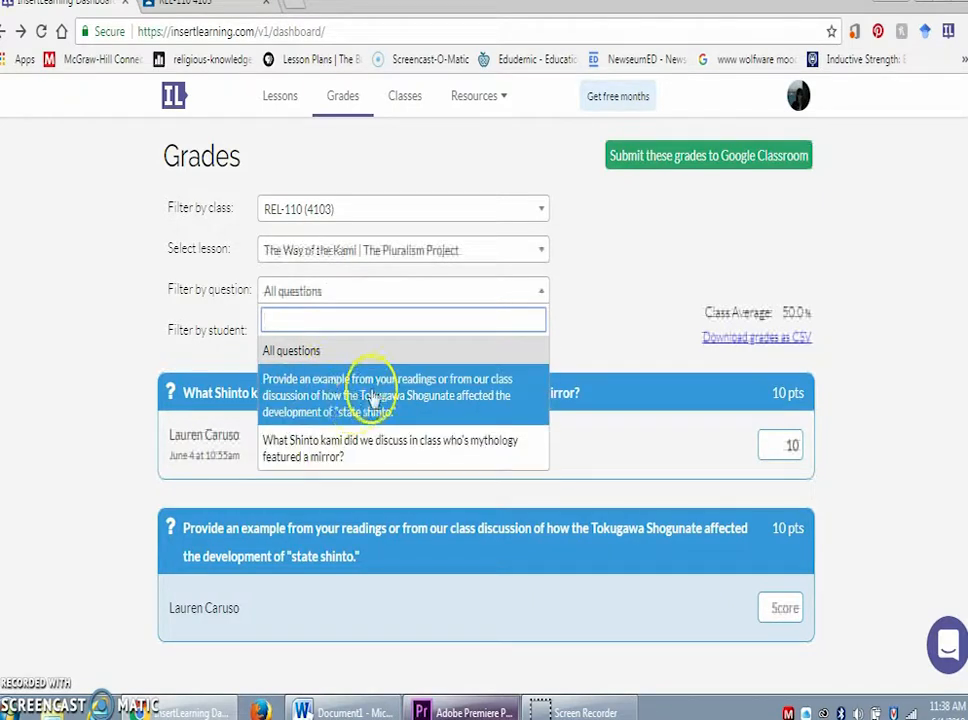
{"action": "left_click", "coordinate": [218, 338]}
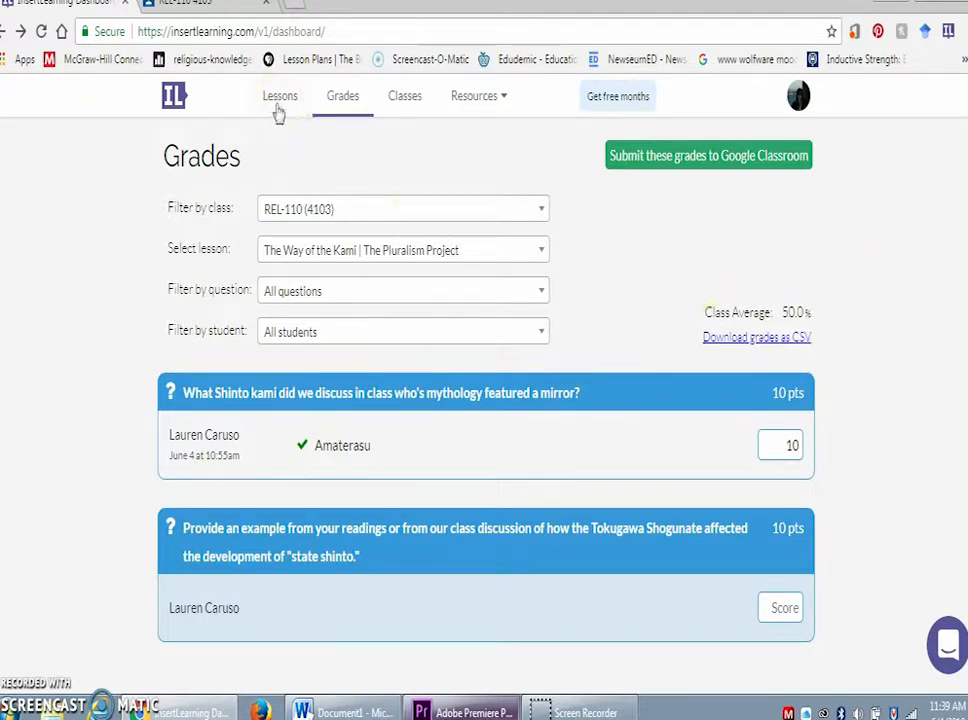
{"action": "left_click", "coordinate": [320, 177]}
{"action": "left_click", "coordinate": [279, 100]}
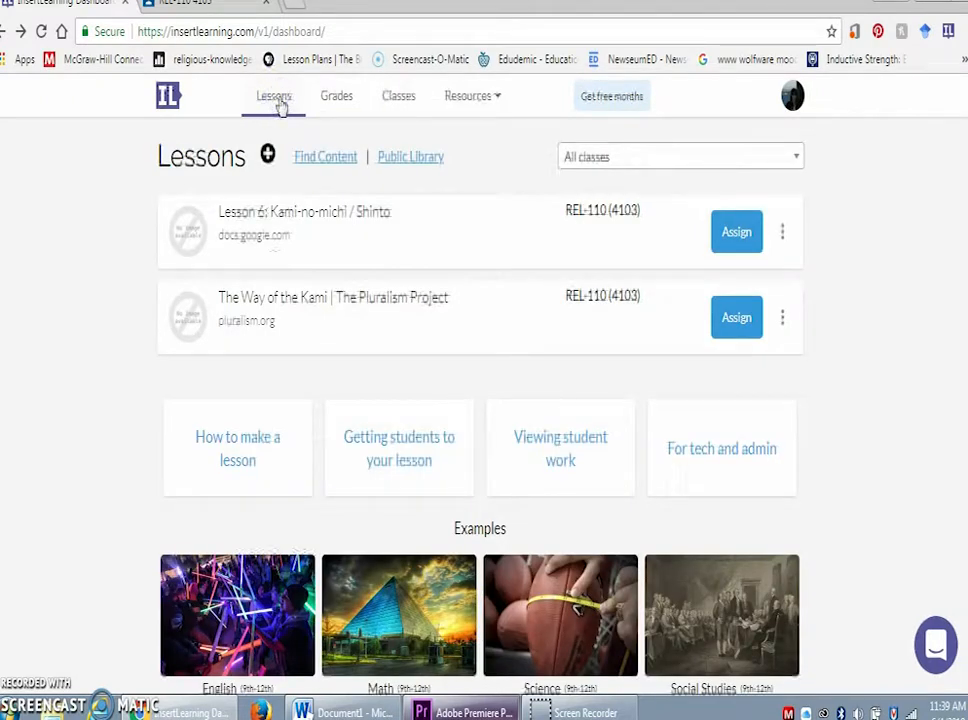